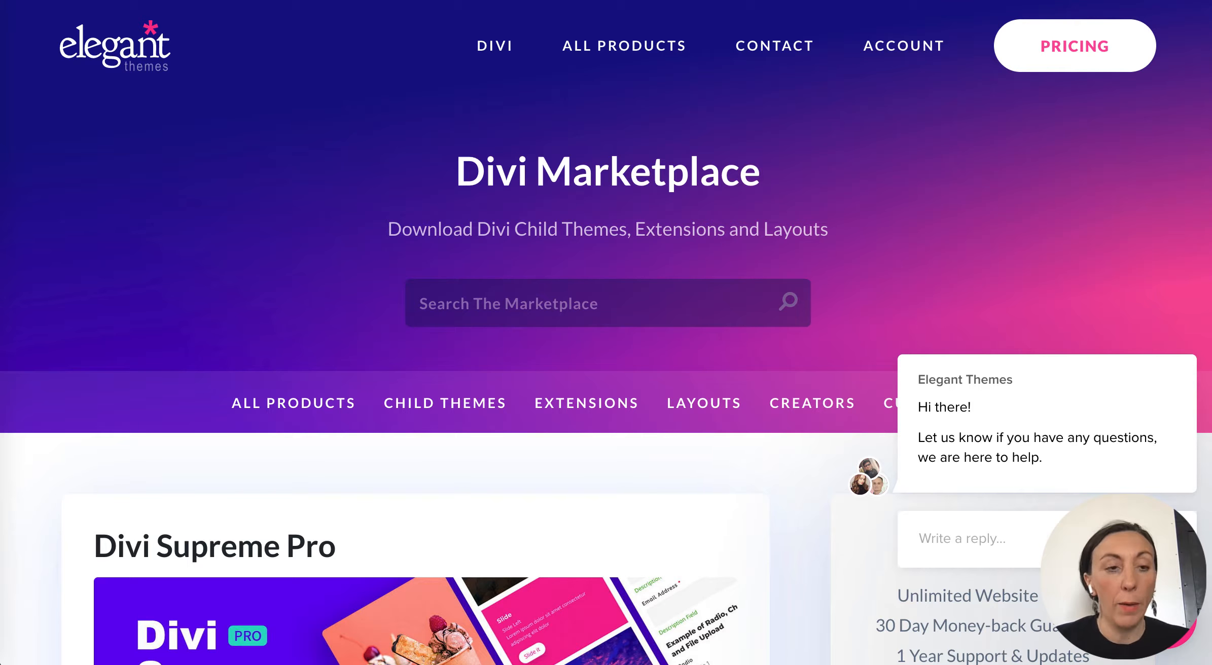
{"action": "scroll", "coordinate": [735, 360], "scroll_direction": "down", "scroll_amount": 6}
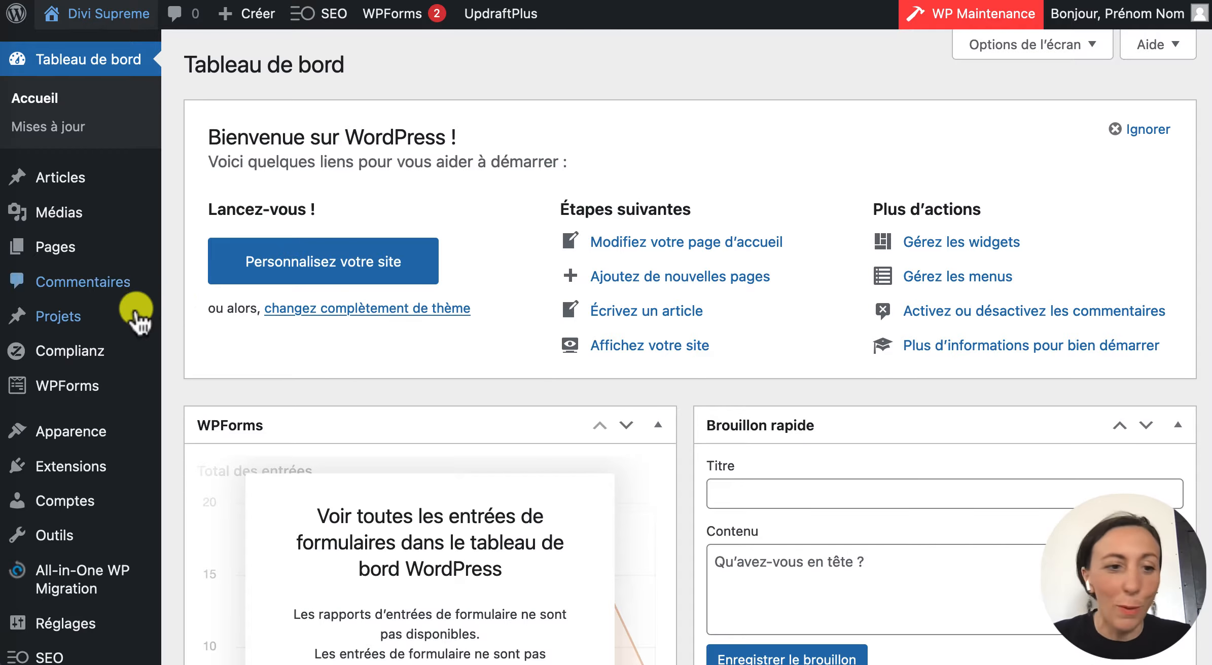
{"action": "mouse_move", "coordinate": [132, 324]}
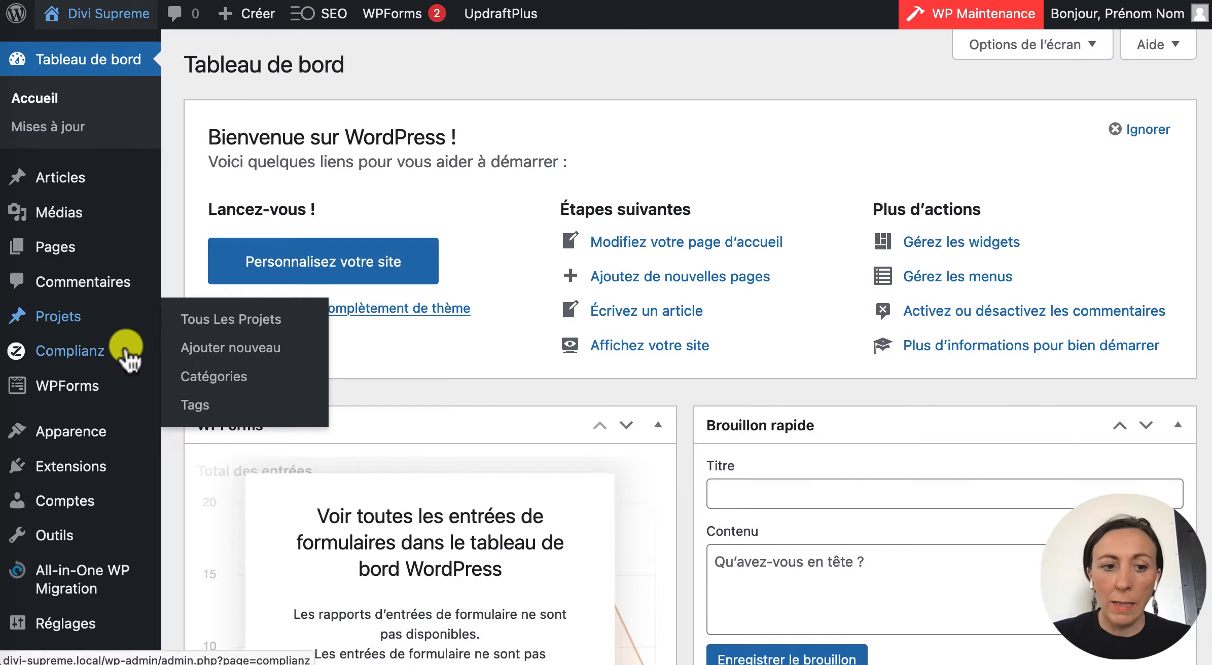
Search the WordPress plugin directory for "divi supreme".
{"action": "mouse_move", "coordinate": [84, 484]}
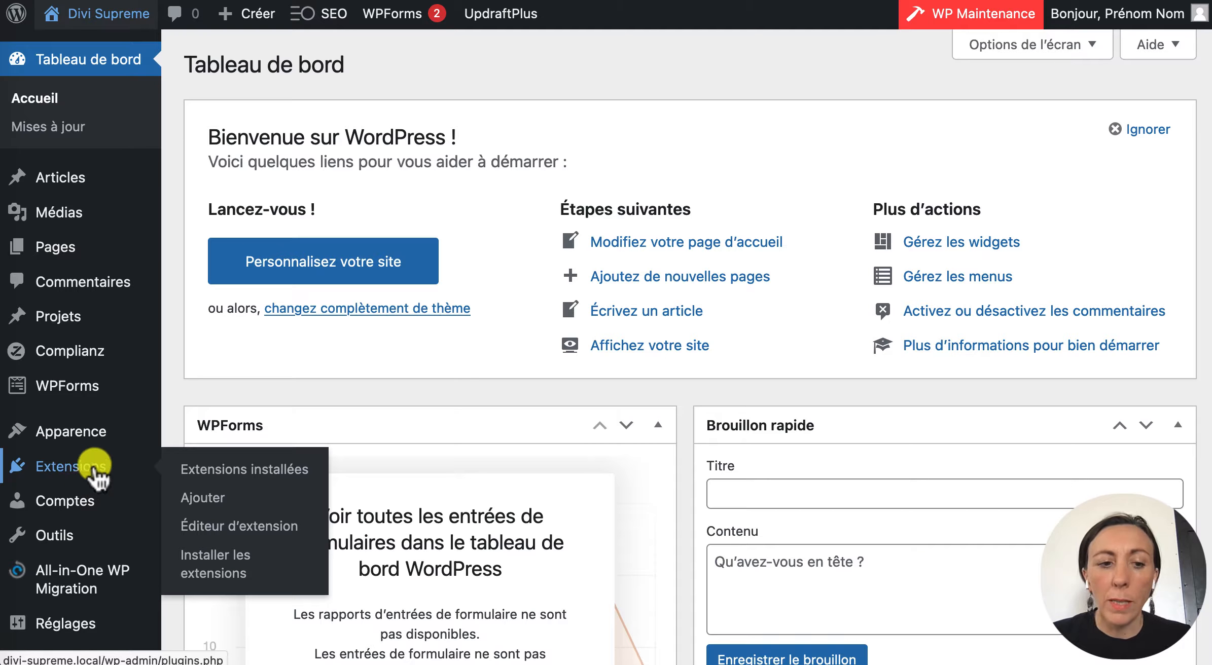
{"action": "left_click", "coordinate": [203, 500]}
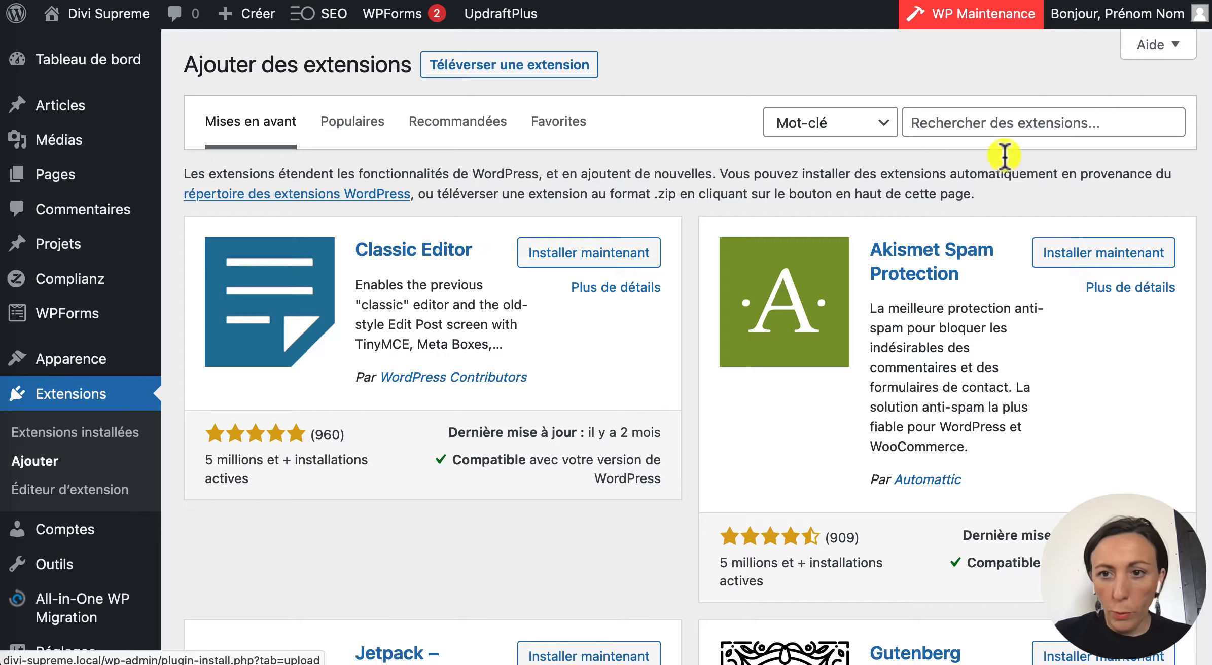
{"action": "left_click", "coordinate": [936, 122]}
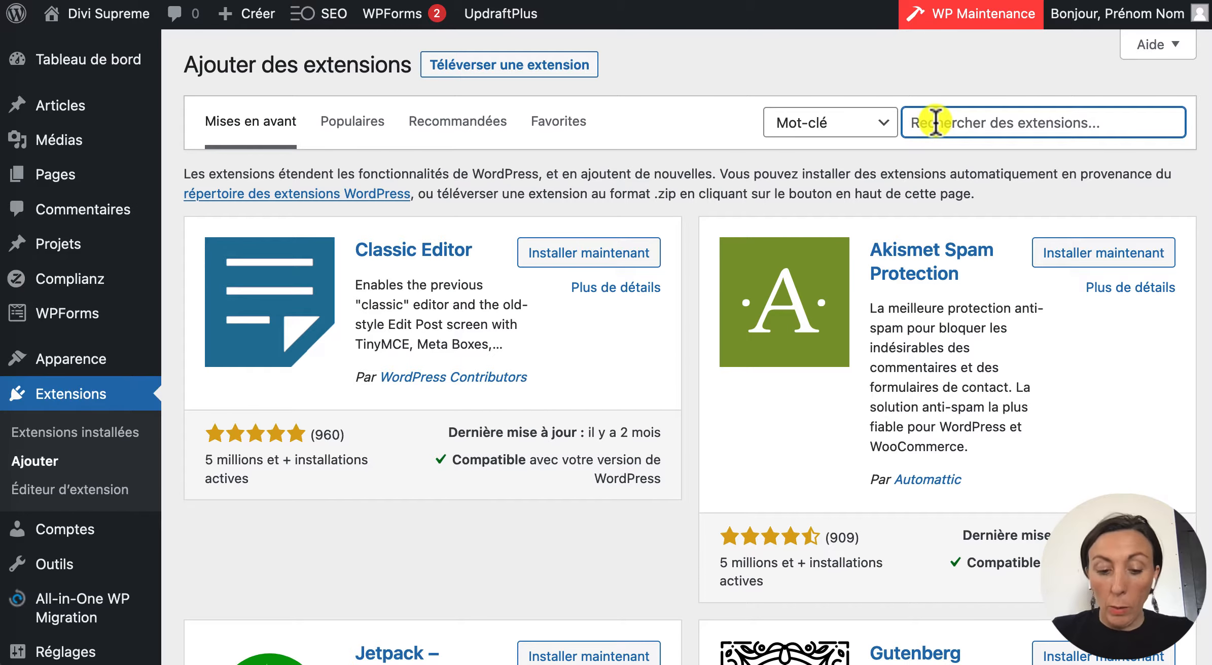
{"action": "type", "text": "divi supreme"}
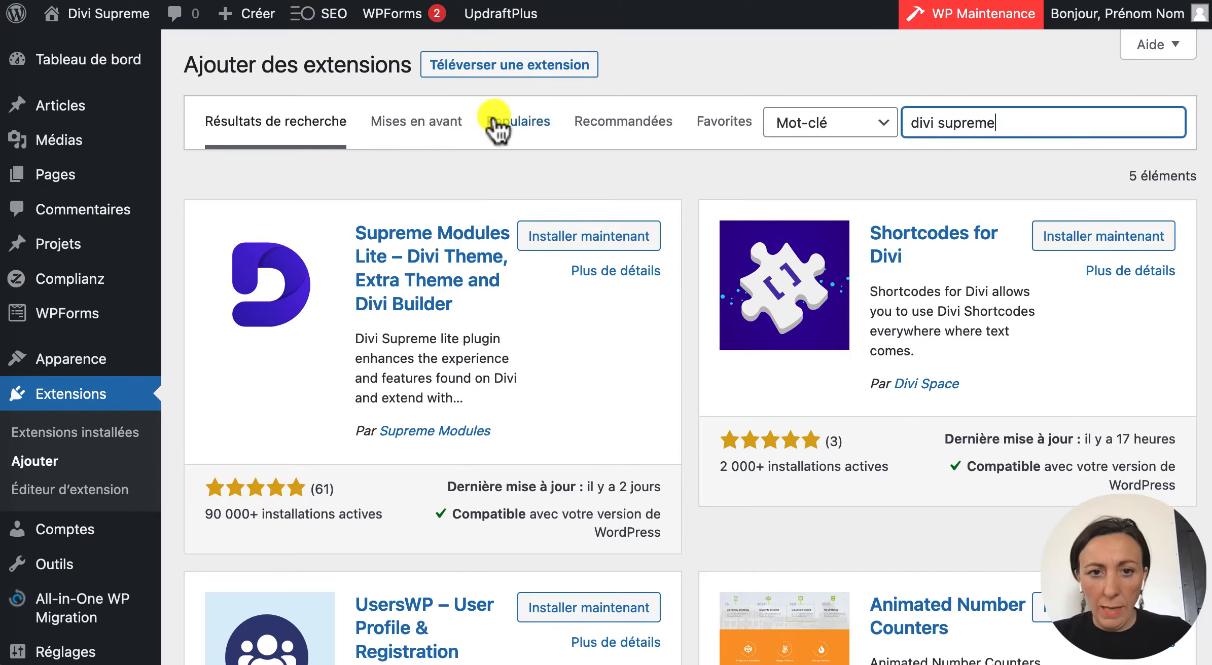
Upload supreme-modules-pro-for-divi.zip from the Bureau folder as a plugin, then install and activate it.
{"action": "left_click", "coordinate": [501, 71]}
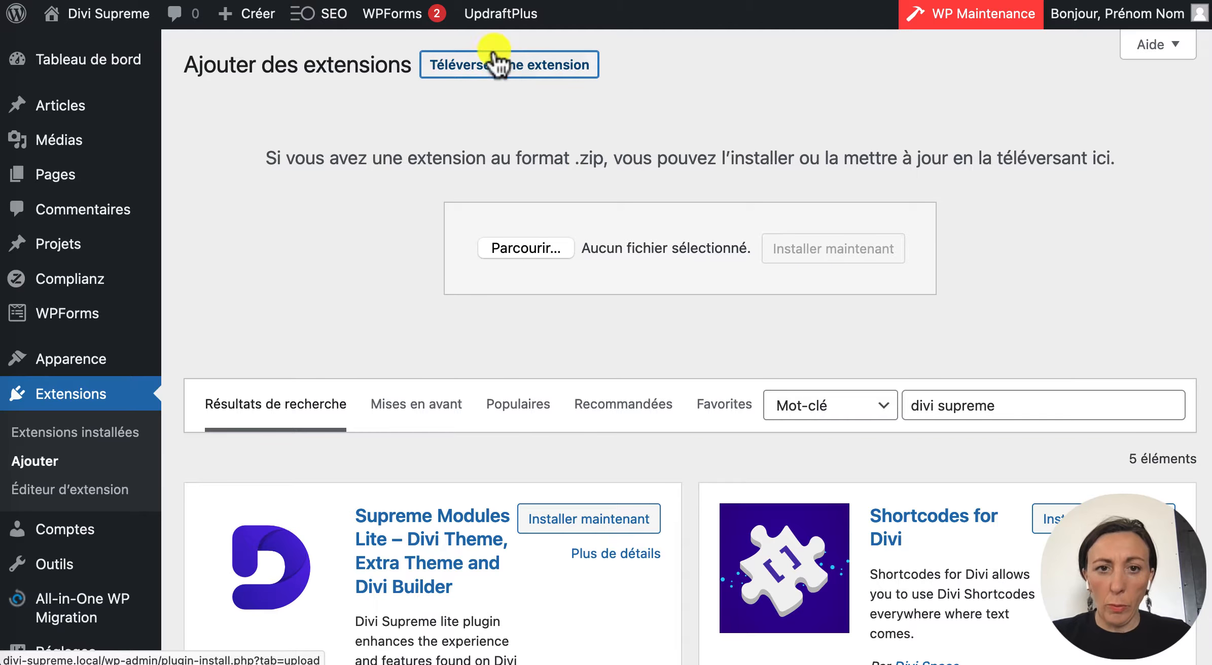
{"action": "left_click", "coordinate": [533, 249]}
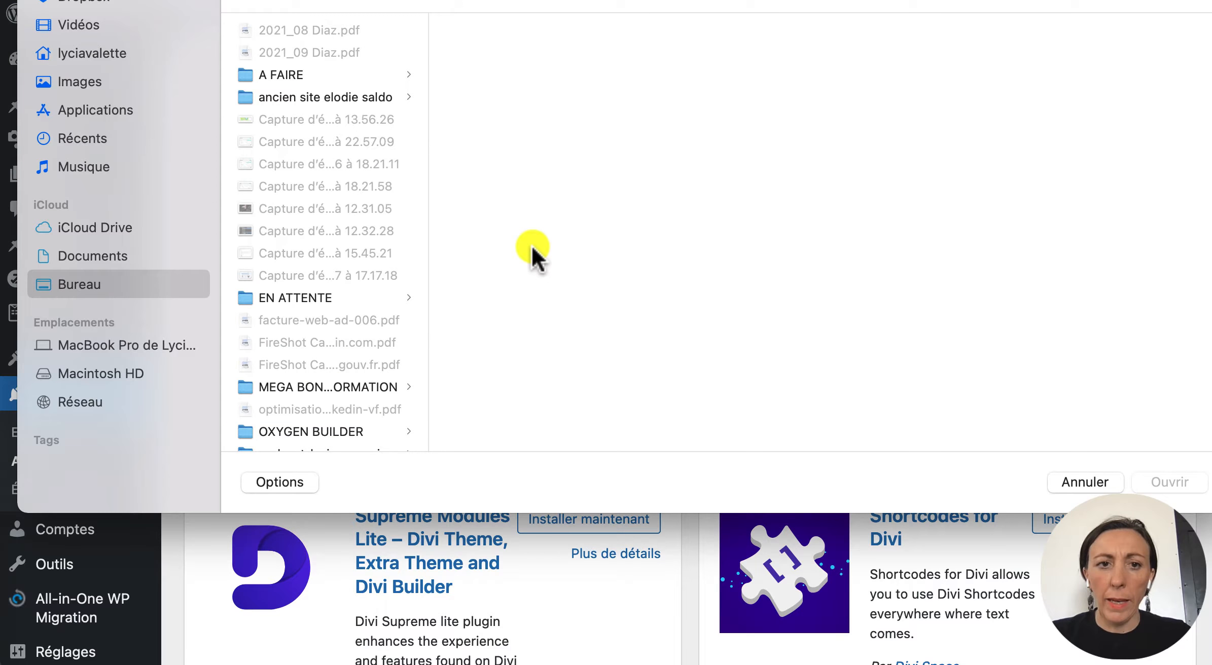
{"action": "scroll", "coordinate": [292, 351], "scroll_direction": "down", "scroll_amount": 6}
{"action": "left_click", "coordinate": [282, 364]}
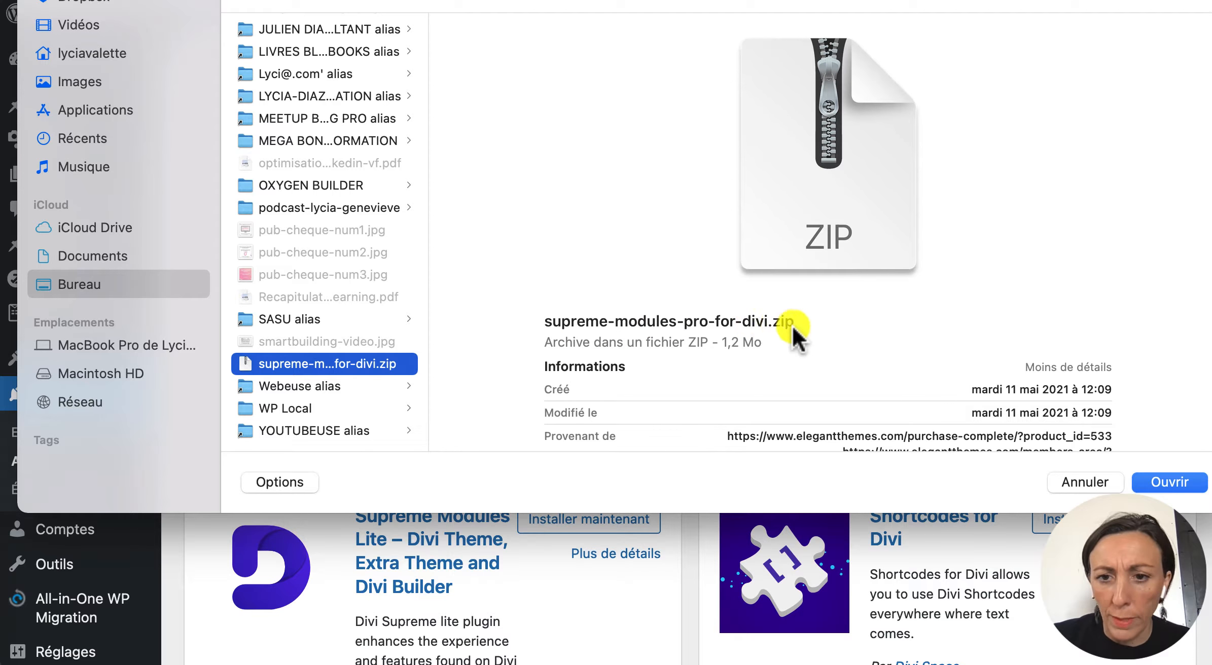
{"action": "left_click", "coordinate": [1168, 482]}
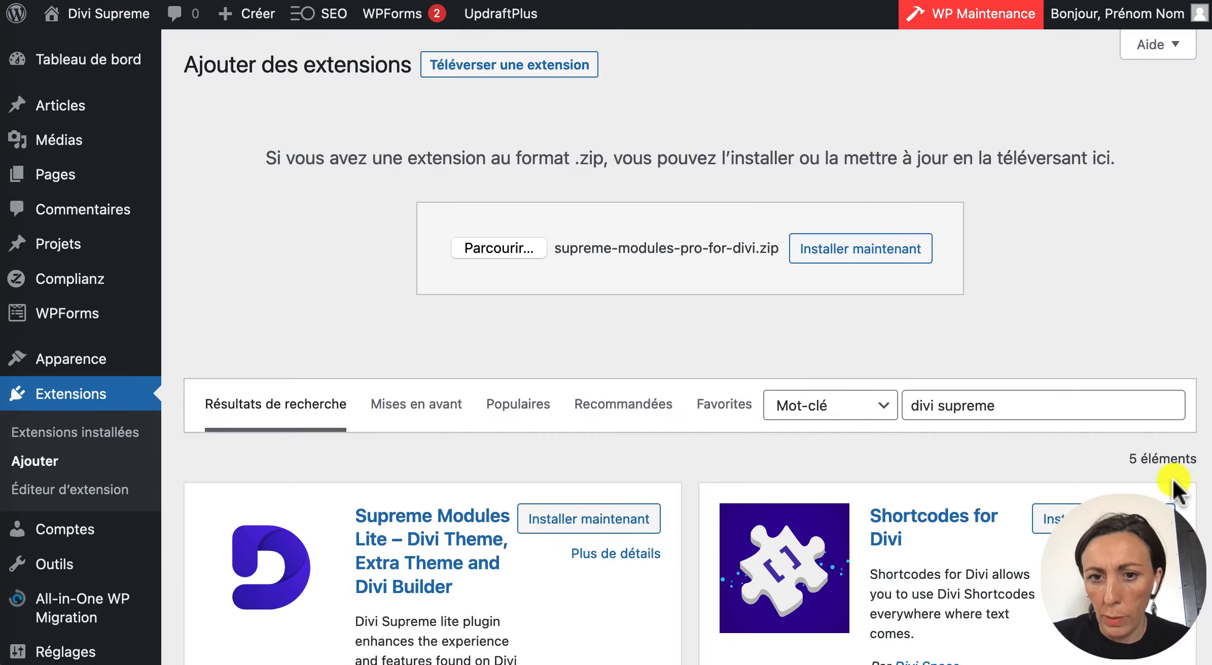
{"action": "left_click", "coordinate": [875, 263]}
{"action": "left_click", "coordinate": [272, 248]}
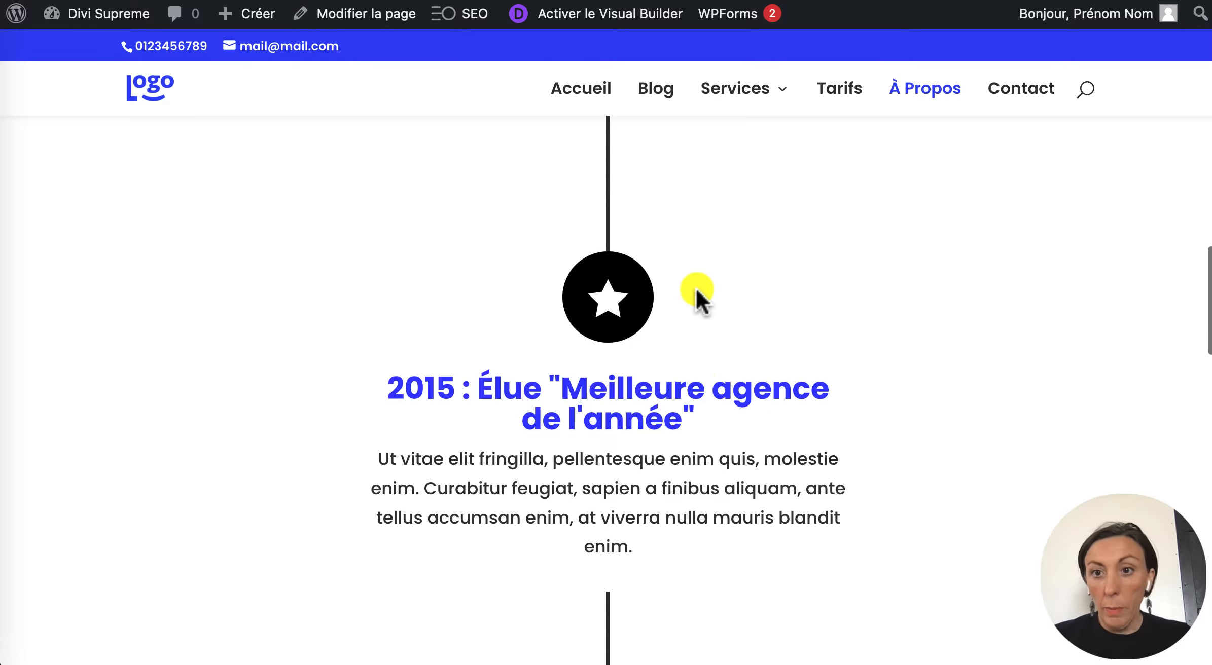
Look through the timeline on the À Propos page and open the page in the Visual Builder.
{"action": "scroll", "coordinate": [697, 299], "scroll_direction": "up", "scroll_amount": 5}
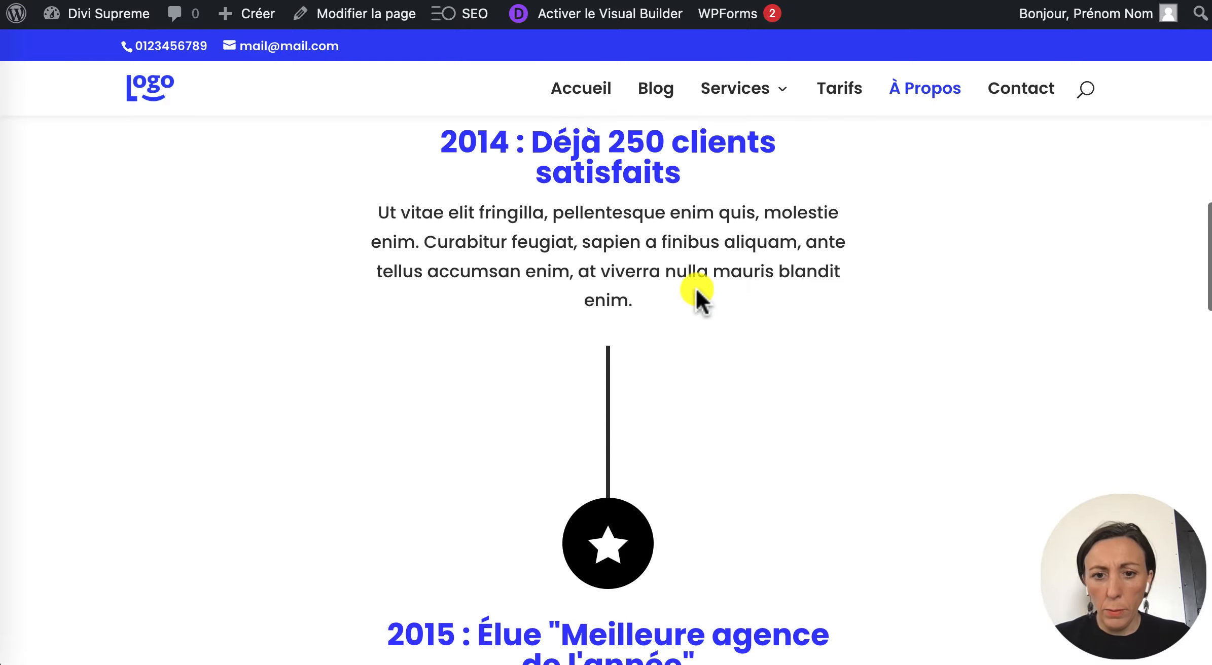
{"action": "scroll", "coordinate": [695, 293], "scroll_direction": "down", "scroll_amount": 10}
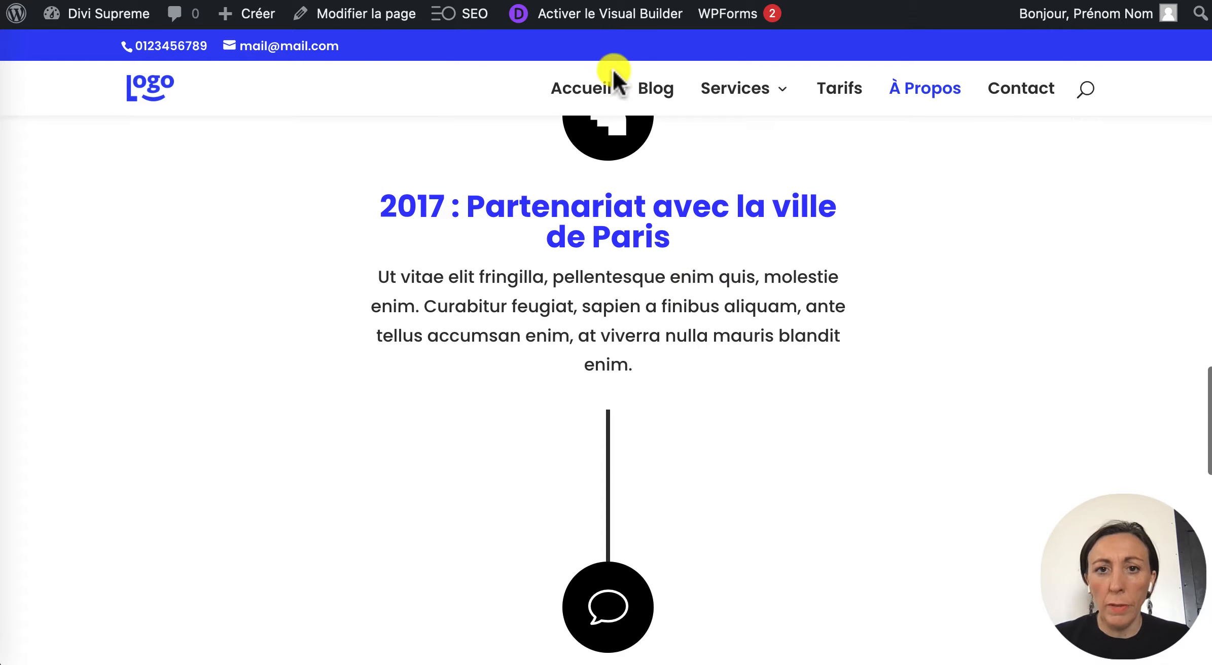
{"action": "left_click", "coordinate": [591, 21]}
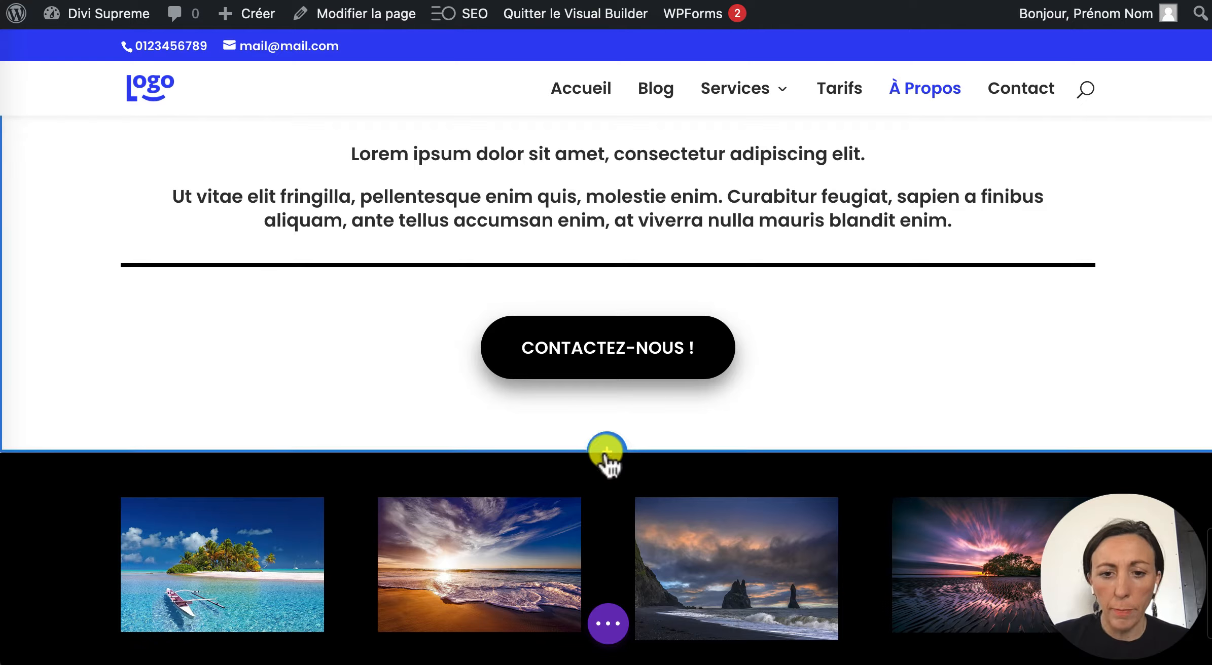
Add a new section with a row of three equal columns between the contact button and the image gallery.
{"action": "left_click", "coordinate": [606, 451]}
{"action": "left_click", "coordinate": [501, 420]}
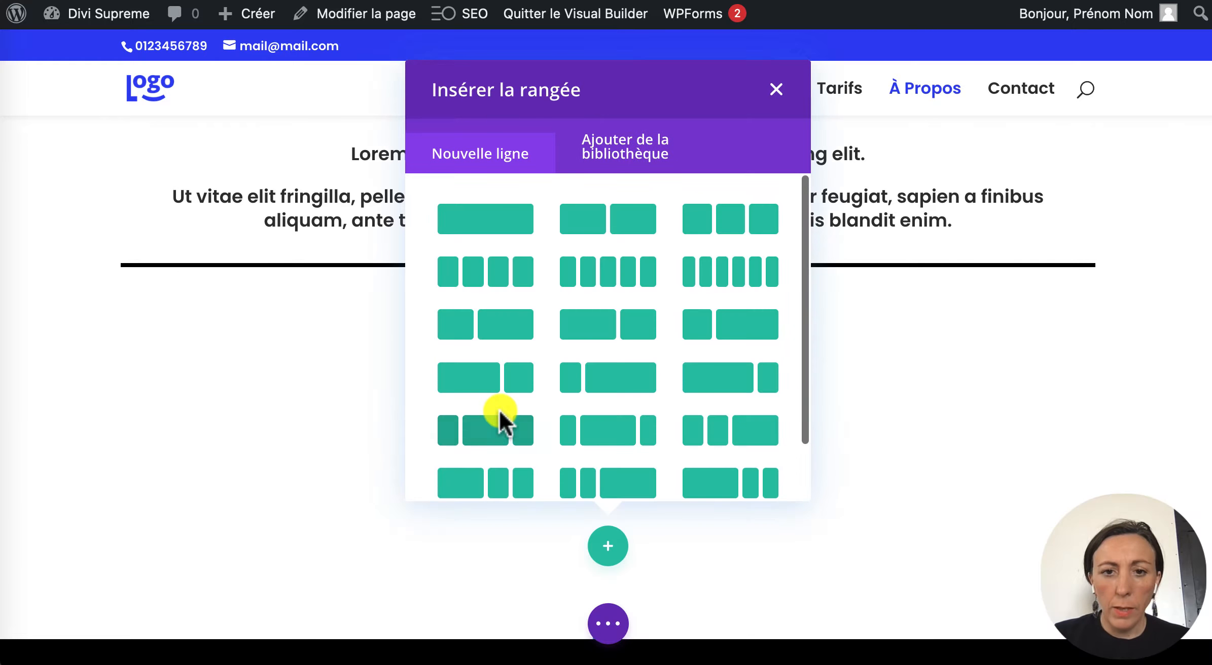
{"action": "left_click", "coordinate": [697, 220]}
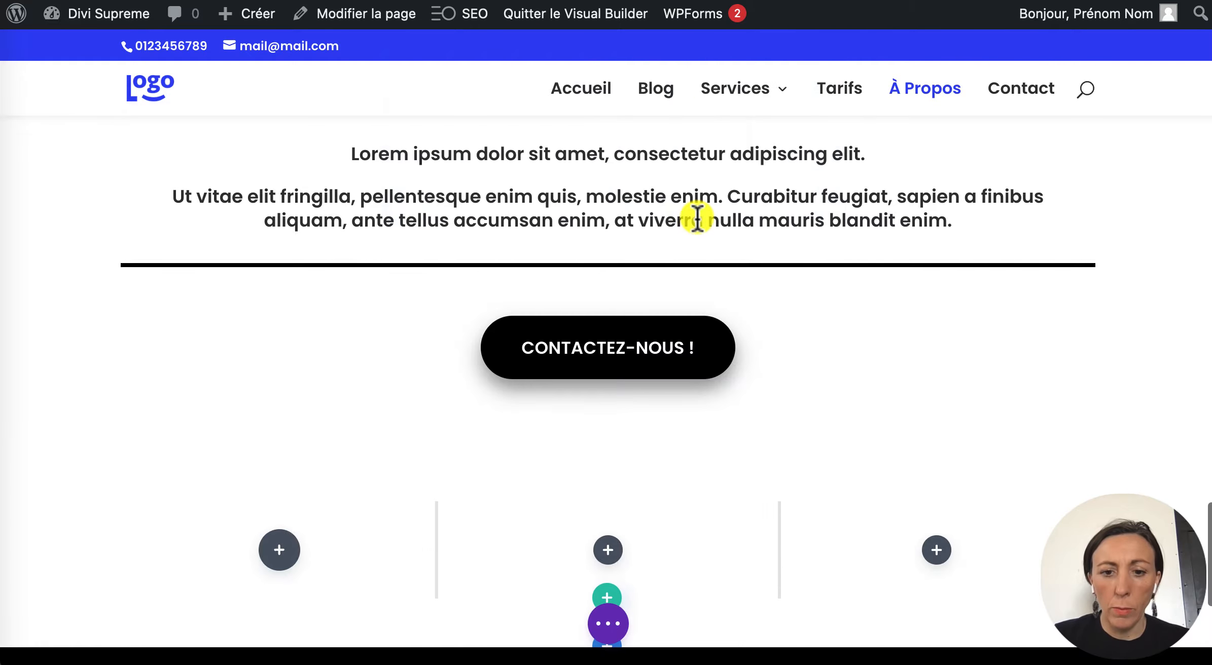
Browse the modules available for the new row's first column, examining the Supreme modules on offer.
{"action": "scroll", "coordinate": [693, 471], "scroll_direction": "down", "scroll_amount": 3}
{"action": "scroll", "coordinate": [693, 471], "scroll_direction": "up", "scroll_amount": 4}
{"action": "scroll", "coordinate": [339, 549], "scroll_direction": "down", "scroll_amount": 1}
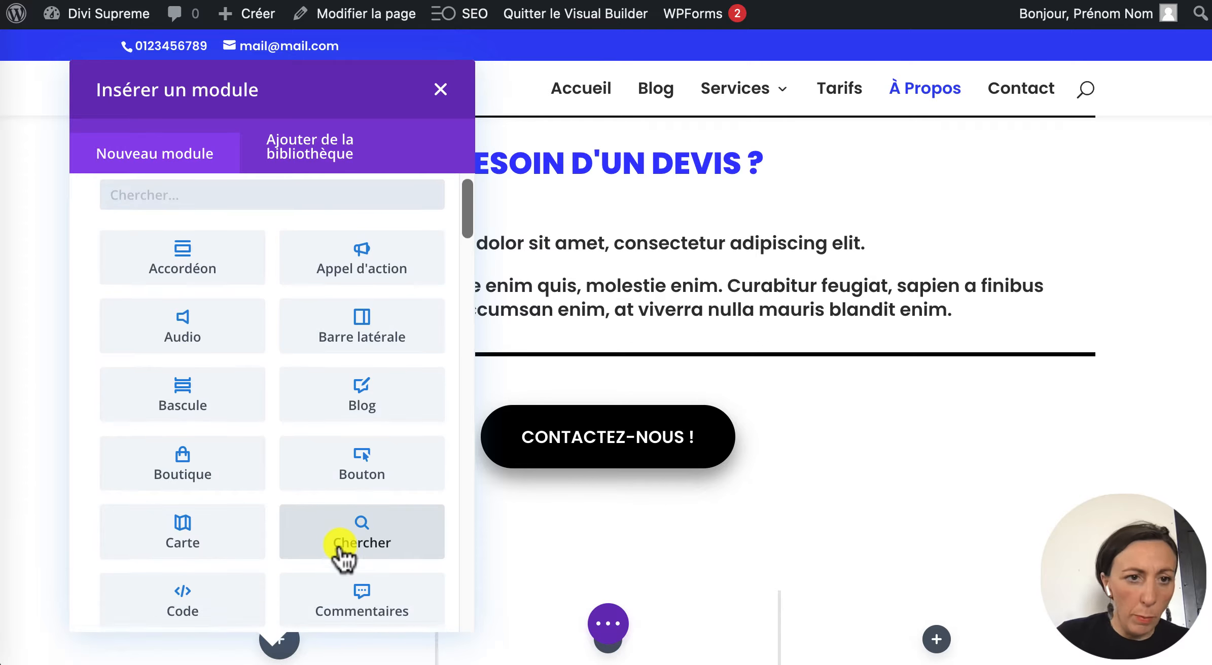
{"action": "scroll", "coordinate": [339, 549], "scroll_direction": "up", "scroll_amount": 1}
{"action": "scroll", "coordinate": [514, 530], "scroll_direction": "down", "scroll_amount": 3}
{"action": "scroll", "coordinate": [257, 397], "scroll_direction": "down", "scroll_amount": 8}
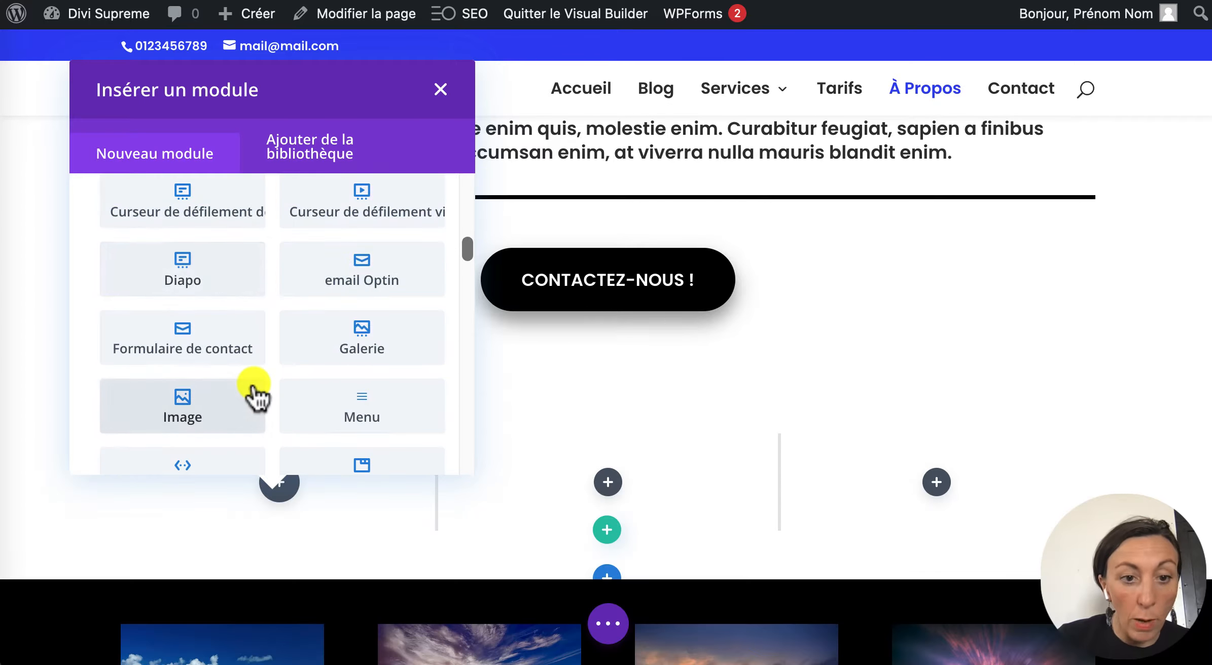
{"action": "scroll", "coordinate": [253, 388], "scroll_direction": "down", "scroll_amount": 7}
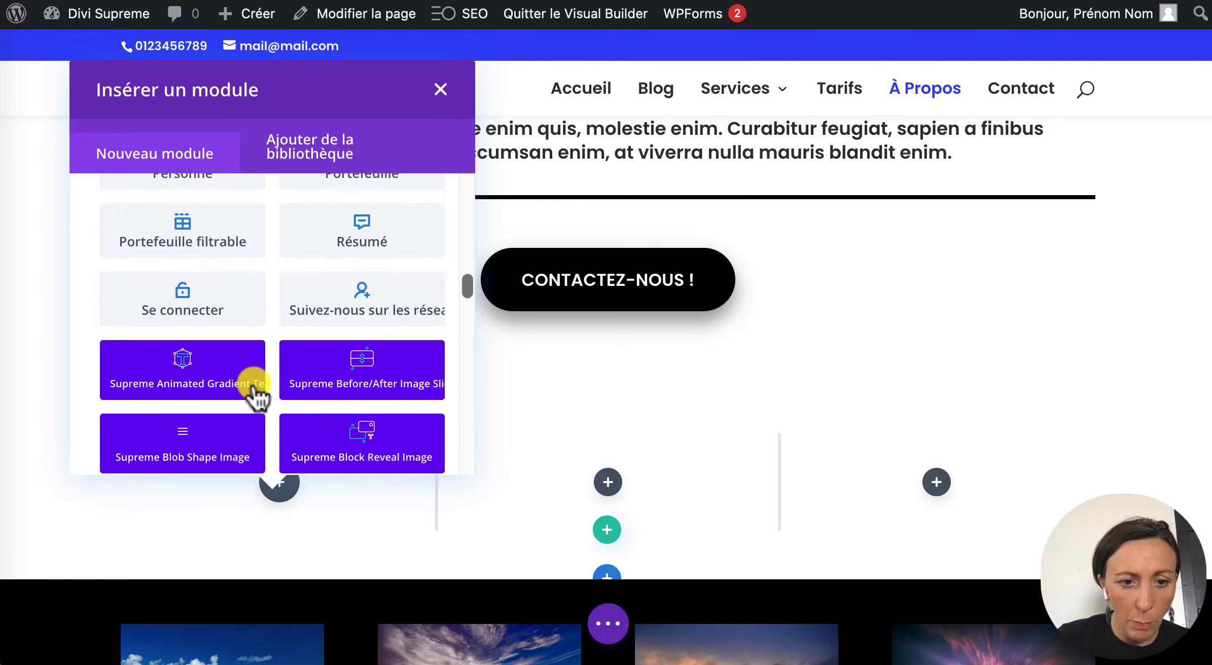
{"action": "scroll", "coordinate": [208, 413], "scroll_direction": "down", "scroll_amount": 12}
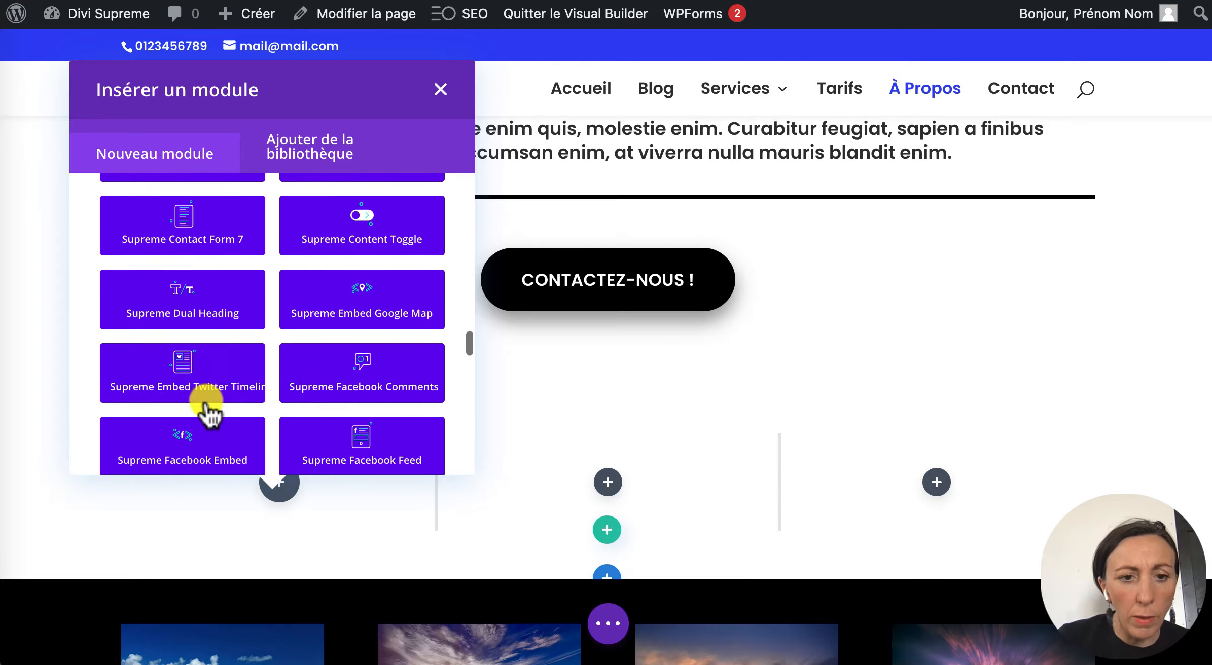
{"action": "scroll", "coordinate": [205, 406], "scroll_direction": "down", "scroll_amount": 10}
{"action": "scroll", "coordinate": [198, 398], "scroll_direction": "up", "scroll_amount": 5}
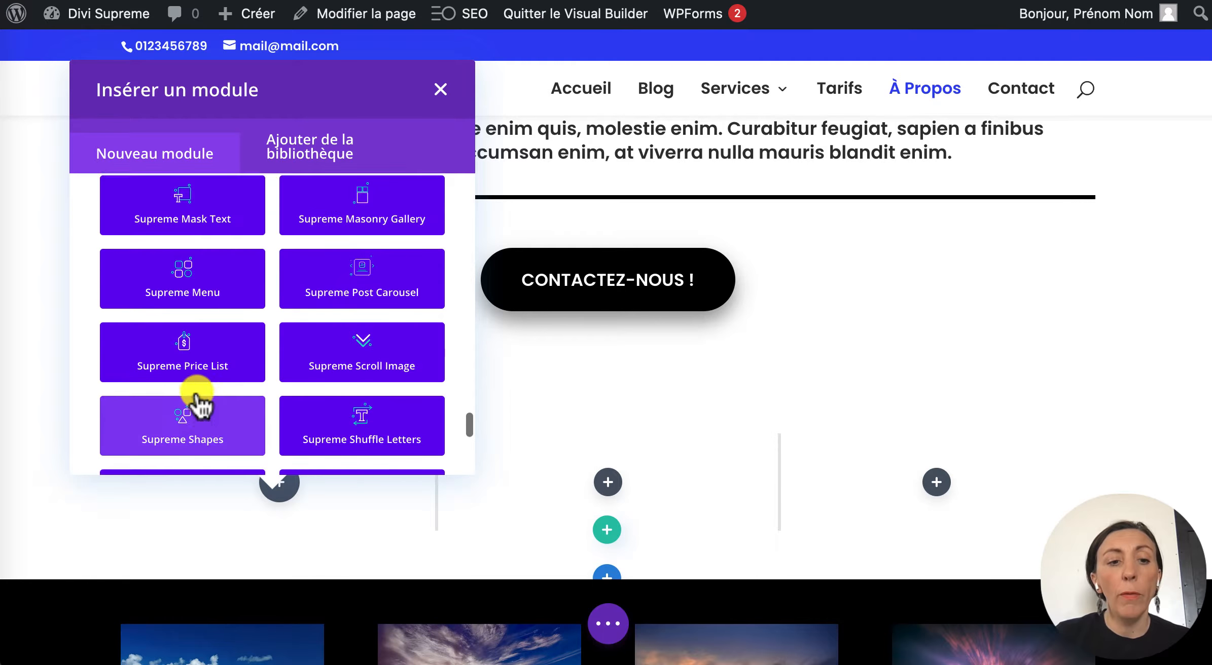
{"action": "scroll", "coordinate": [199, 400], "scroll_direction": "up", "scroll_amount": 15}
{"action": "scroll", "coordinate": [199, 400], "scroll_direction": "down", "scroll_amount": 6}
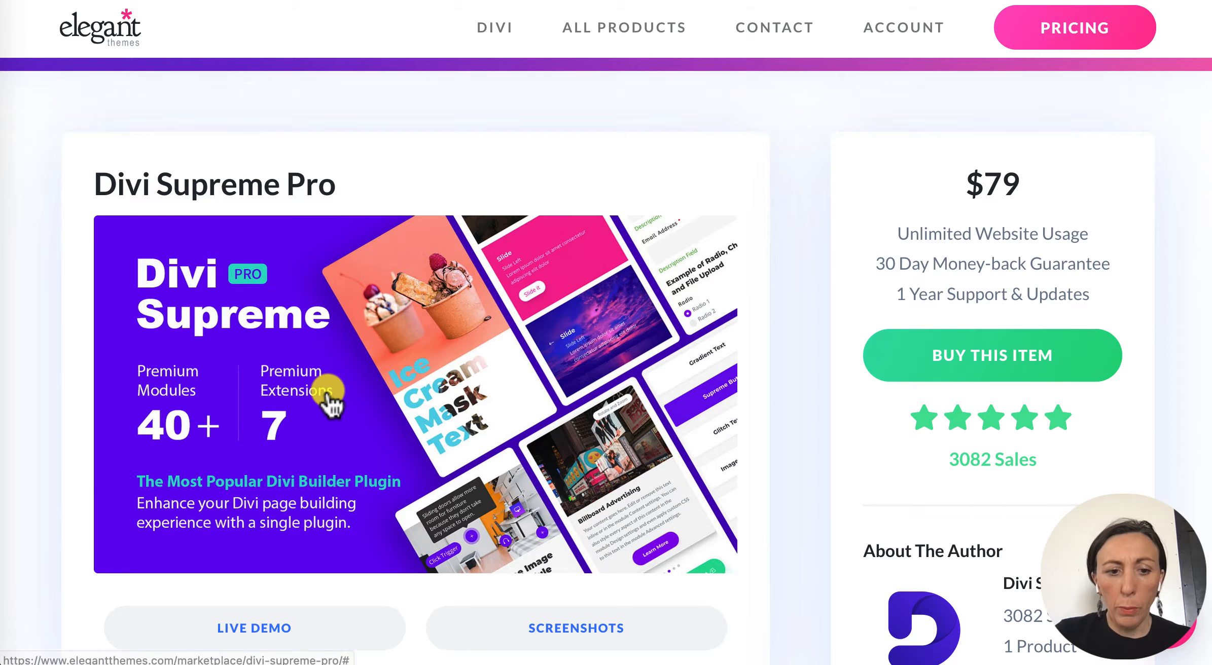
Open the live demo of Divi Supreme Pro from its marketplace page and look at the Divi Modules overview.
{"action": "scroll", "coordinate": [284, 457], "scroll_direction": "down", "scroll_amount": 2}
{"action": "left_click", "coordinate": [248, 537]}
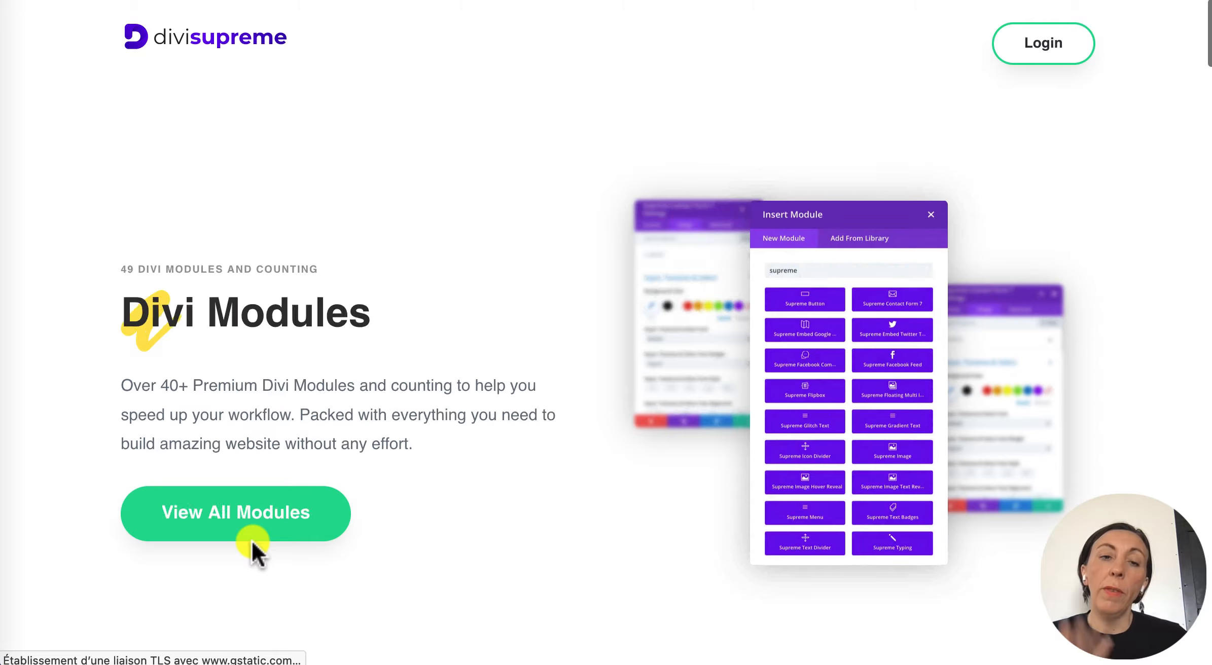
{"action": "scroll", "coordinate": [343, 545], "scroll_direction": "down", "scroll_amount": 2}
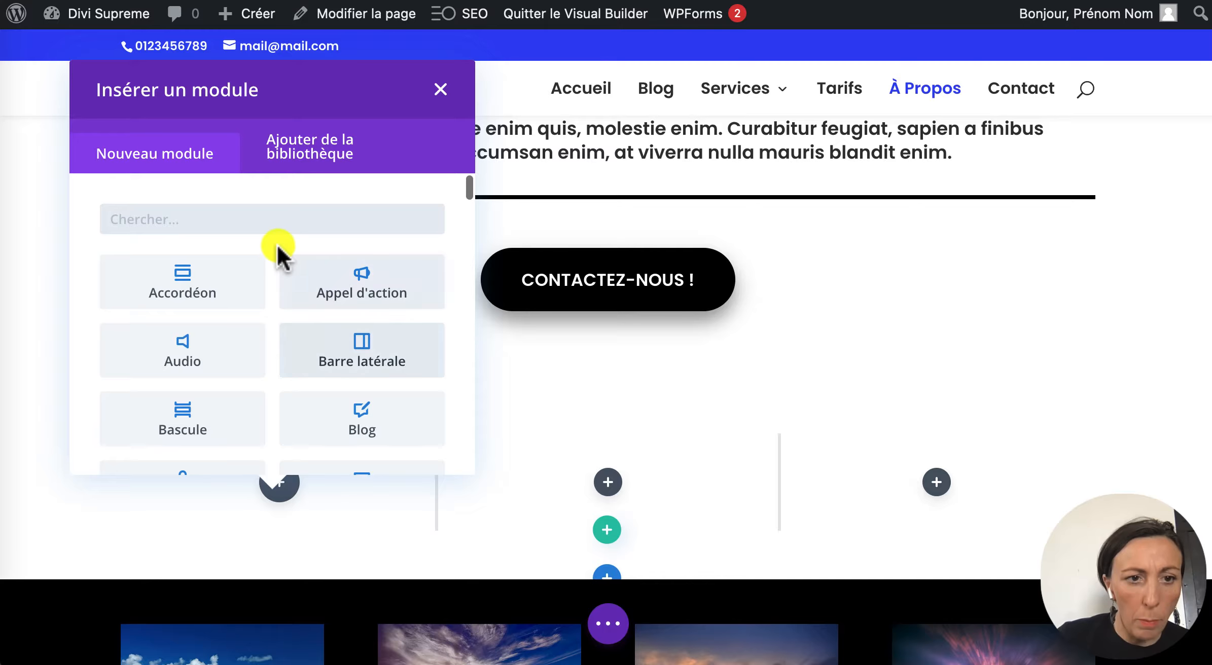
Find the Supreme Typing module with "typ" and insert it into the first column of the new row.
{"action": "left_click", "coordinate": [273, 213]}
{"action": "type", "text": "typ"}
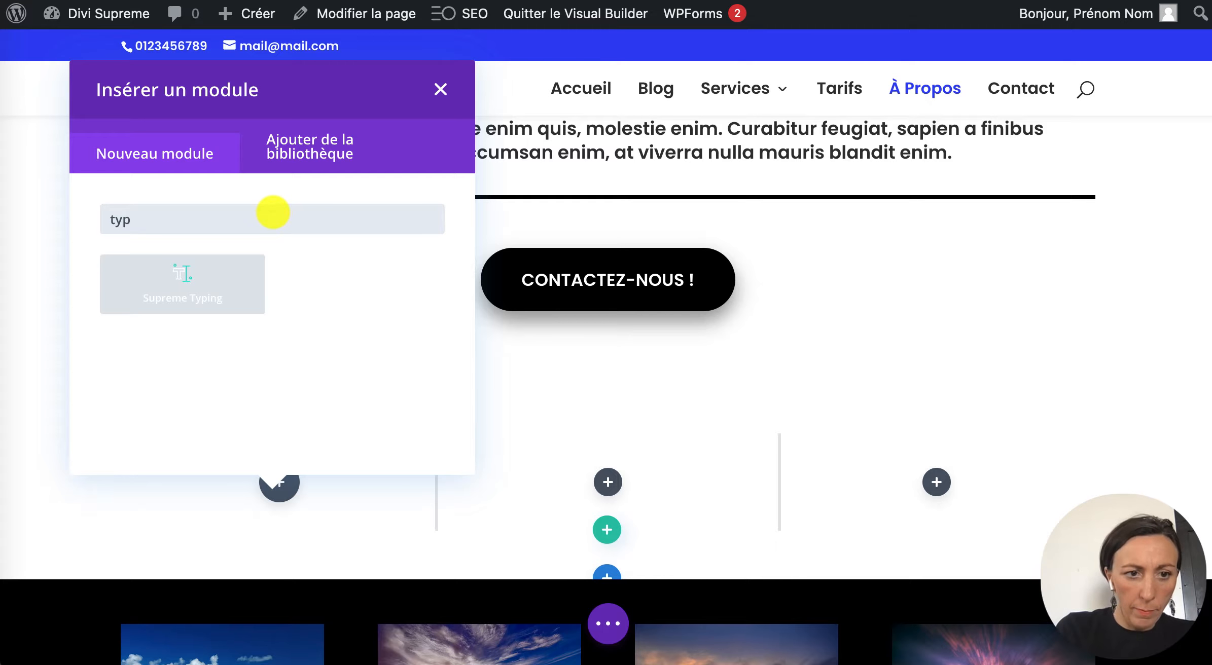
{"action": "left_click", "coordinate": [179, 281]}
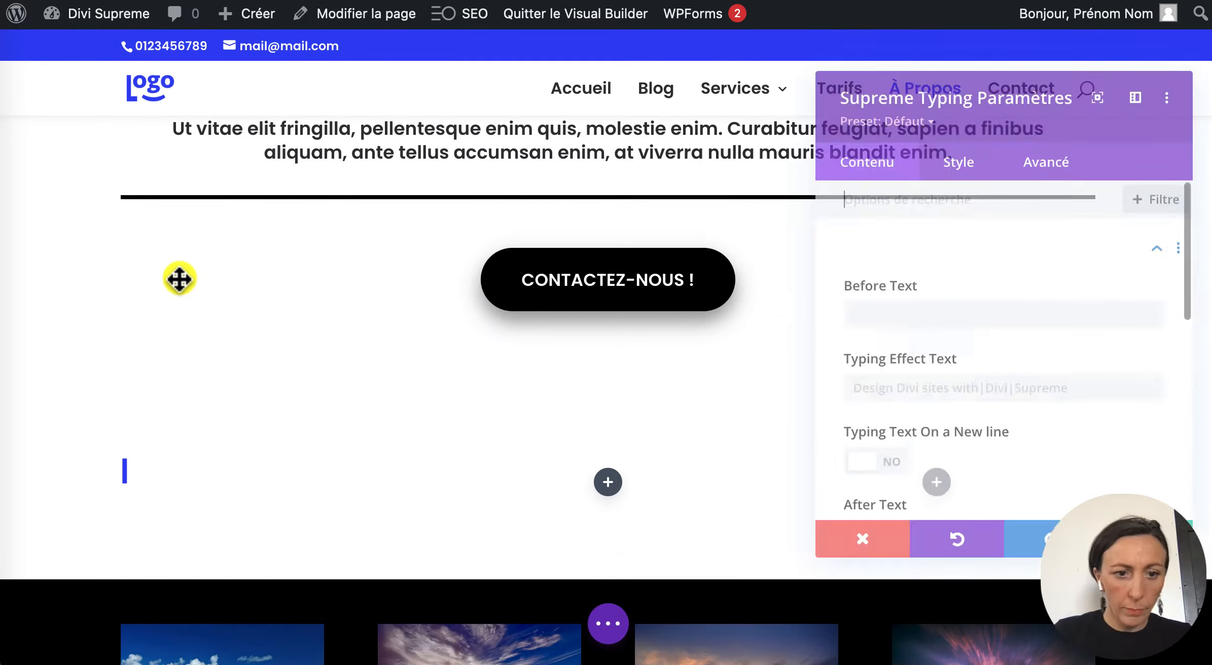
Set the typing module's Before Text to "Ici on est".
{"action": "scroll", "coordinate": [290, 366], "scroll_direction": "down", "scroll_amount": 3}
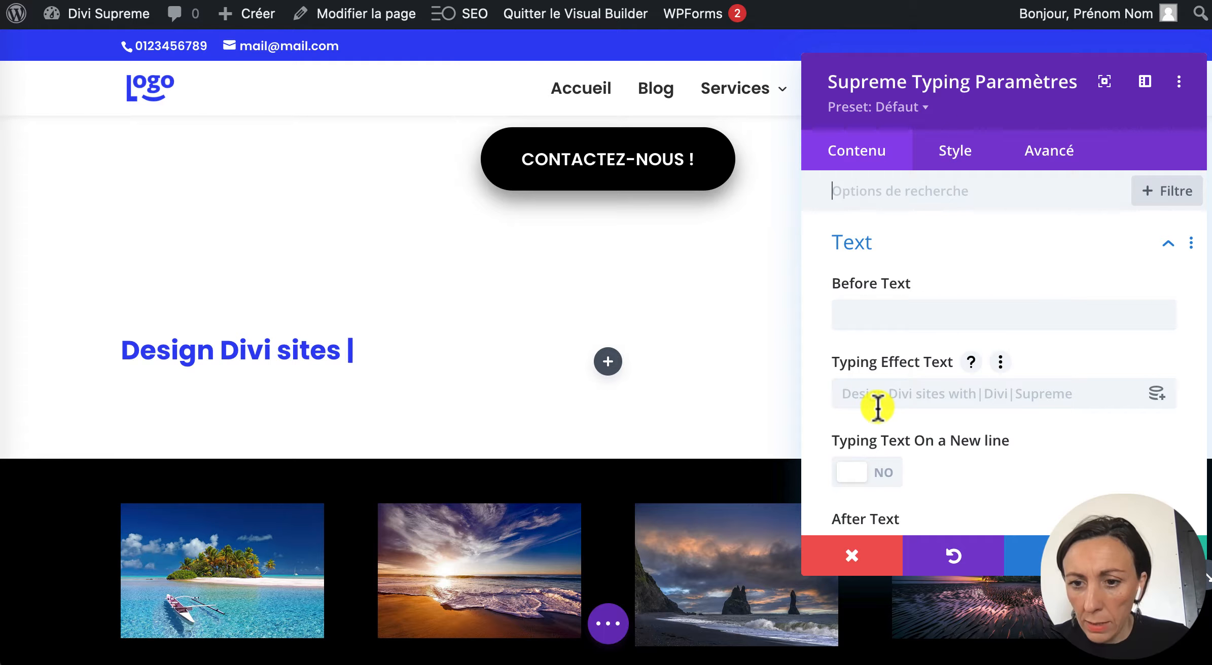
{"action": "scroll", "coordinate": [879, 412], "scroll_direction": "down", "scroll_amount": 2}
{"action": "scroll", "coordinate": [915, 259], "scroll_direction": "up", "scroll_amount": 1}
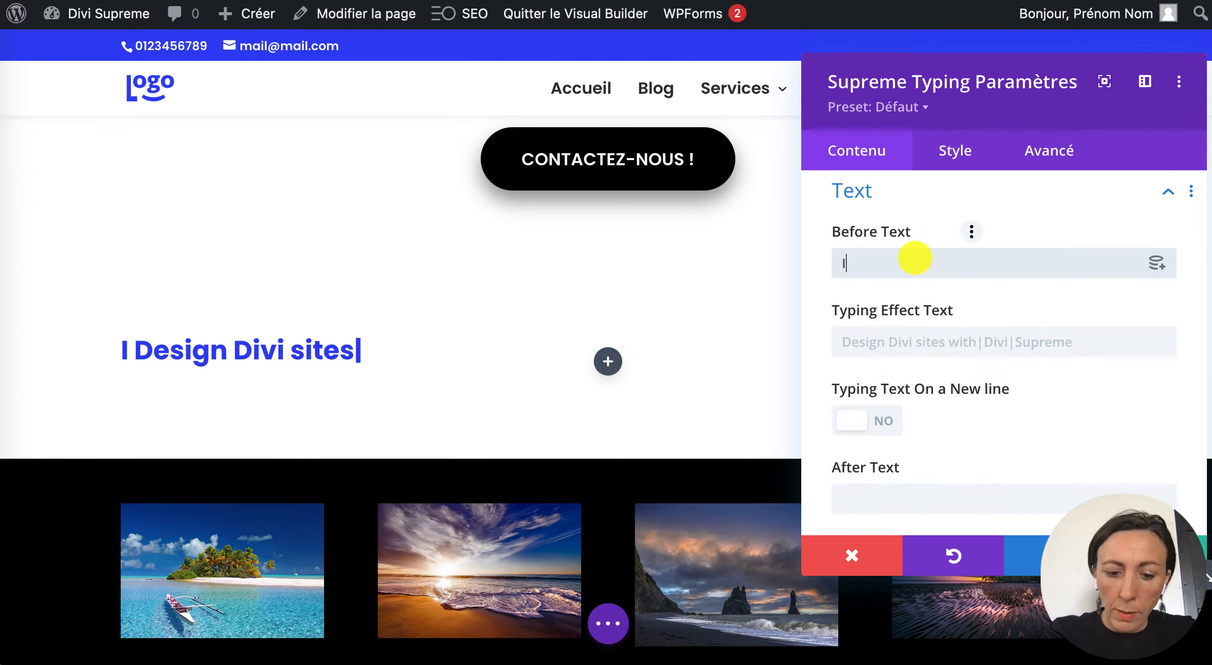
{"action": "type", "text": "Ici"}
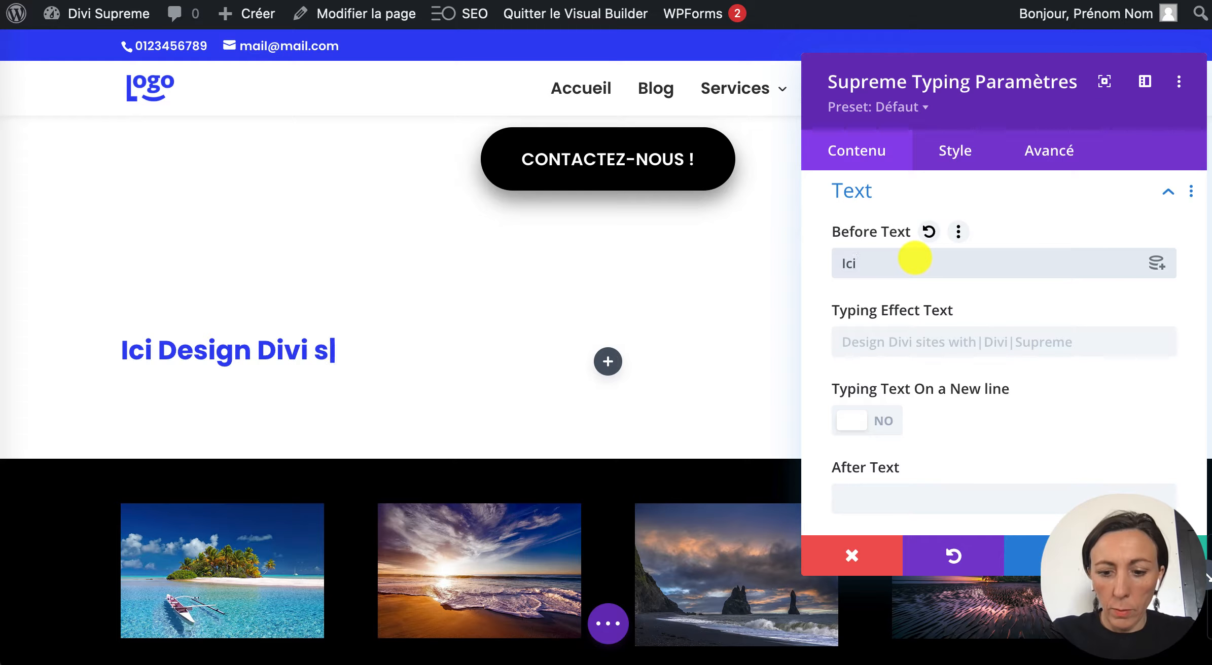
{"action": "type", "text": " on est"}
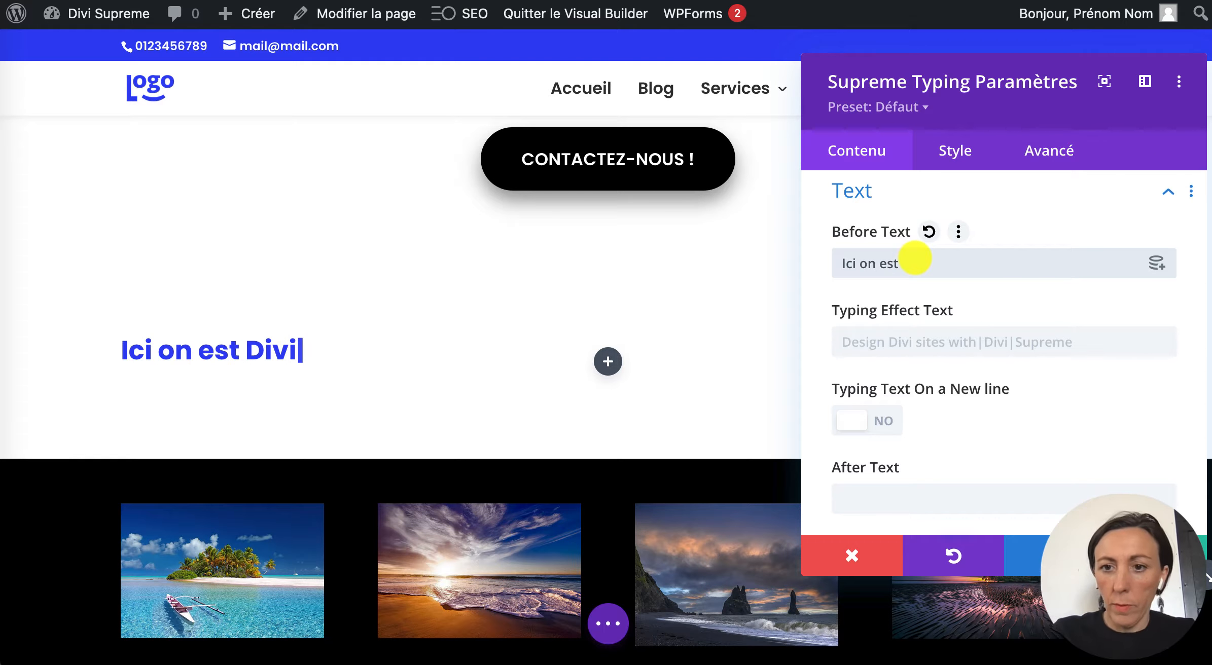
Set the Typing Effect Text to "Cool | Sympa | Motivé" and save the typing module's settings.
{"action": "left_click", "coordinate": [910, 335]}
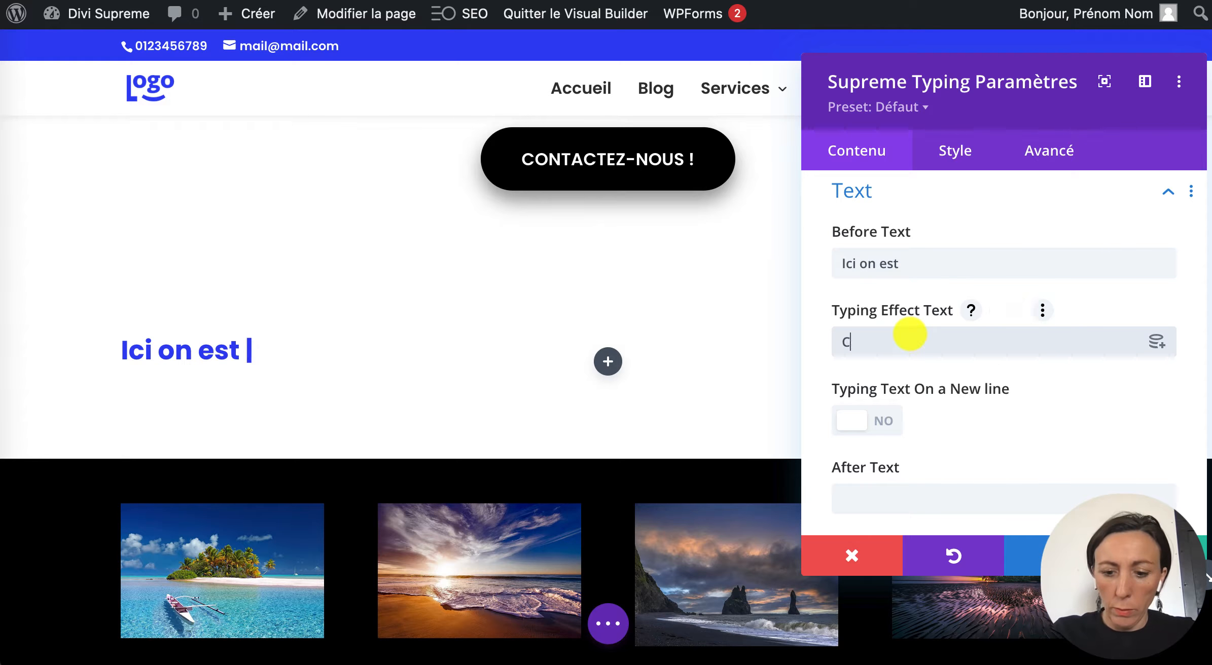
{"action": "type", "text": "Cool "}
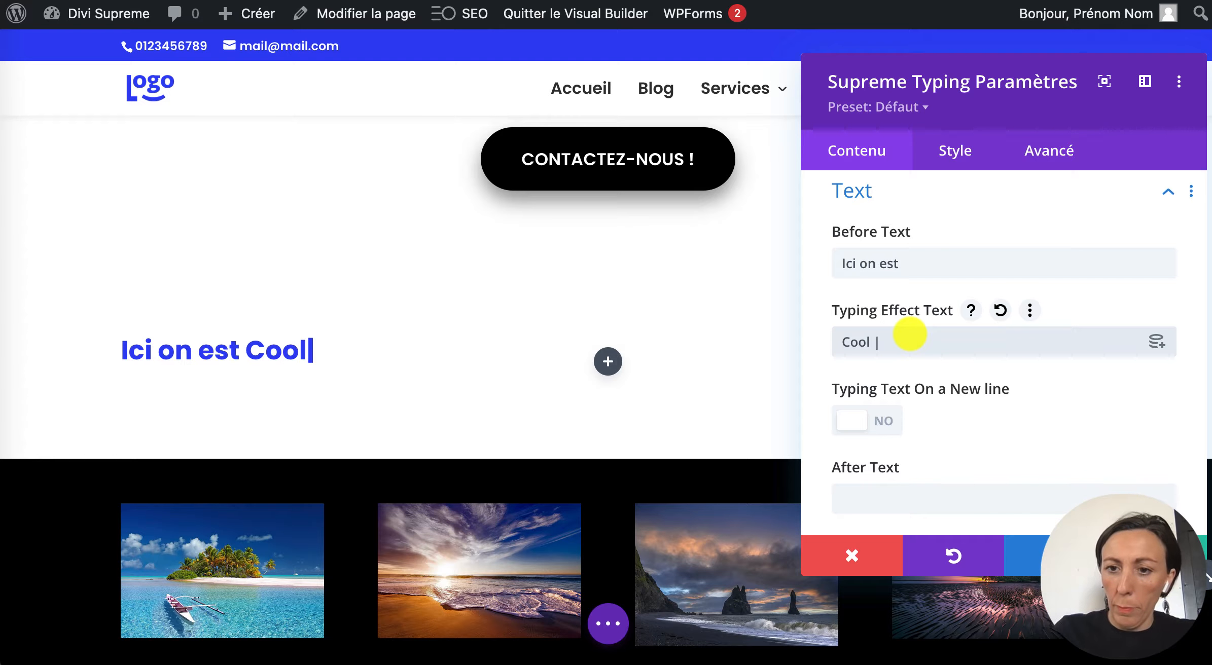
{"action": "type", "text": "| Sy"}
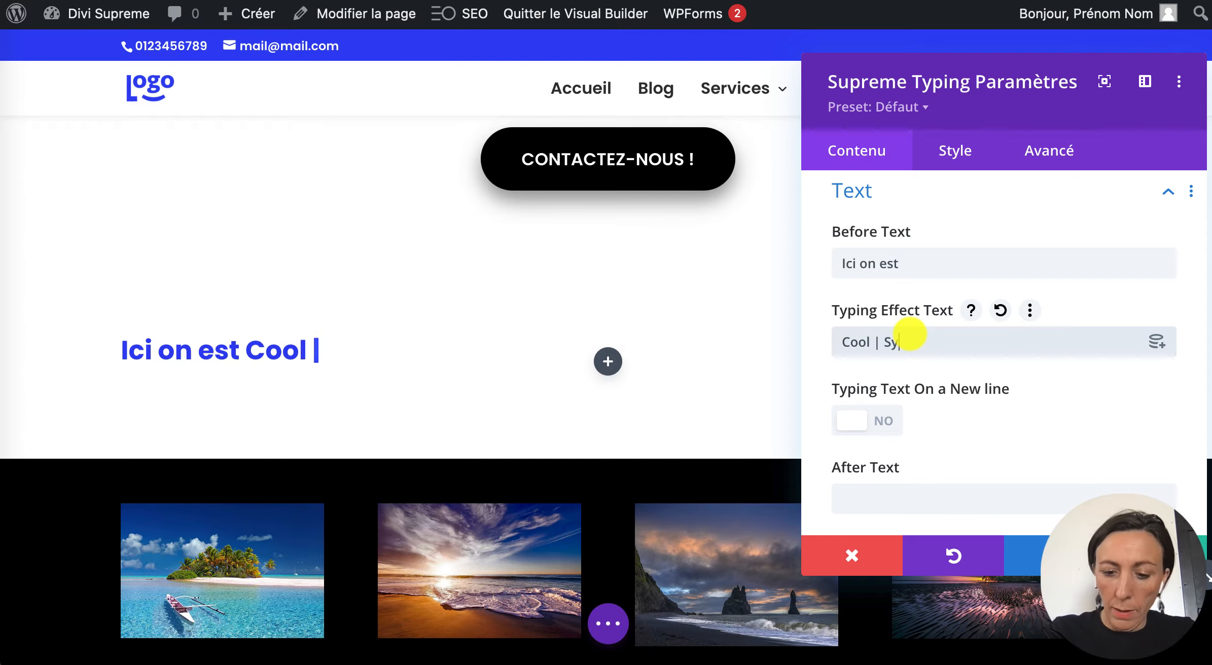
{"action": "type", "text": "mpa | Motivé"}
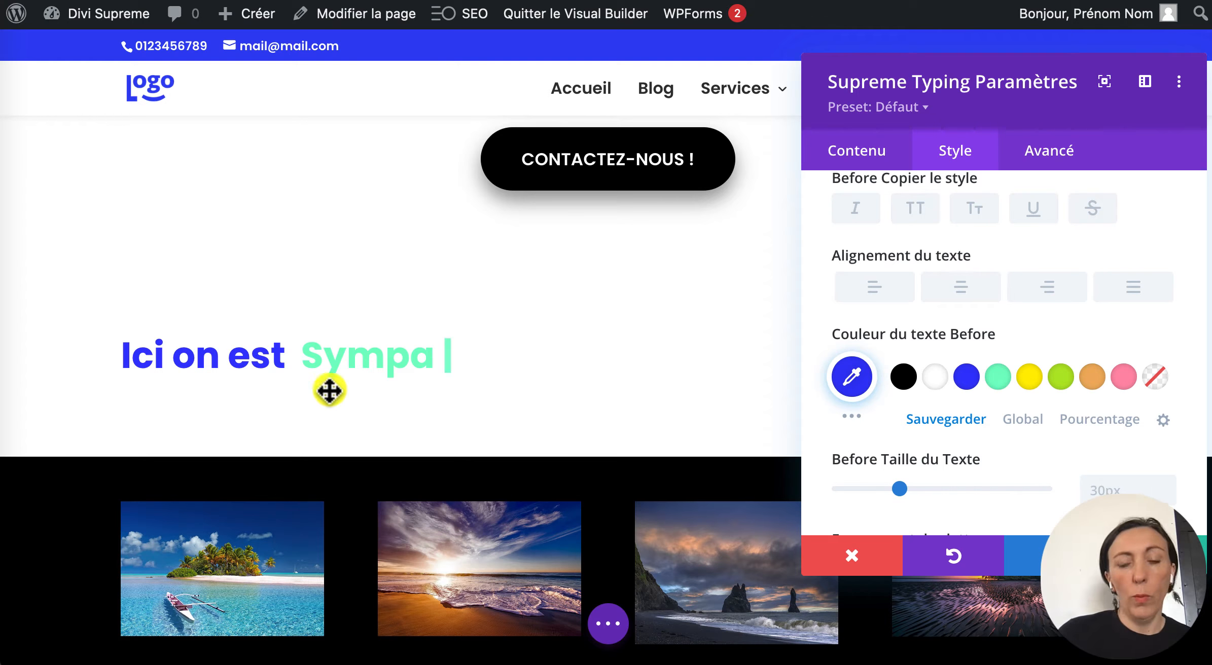
{"action": "left_click", "coordinate": [1154, 555]}
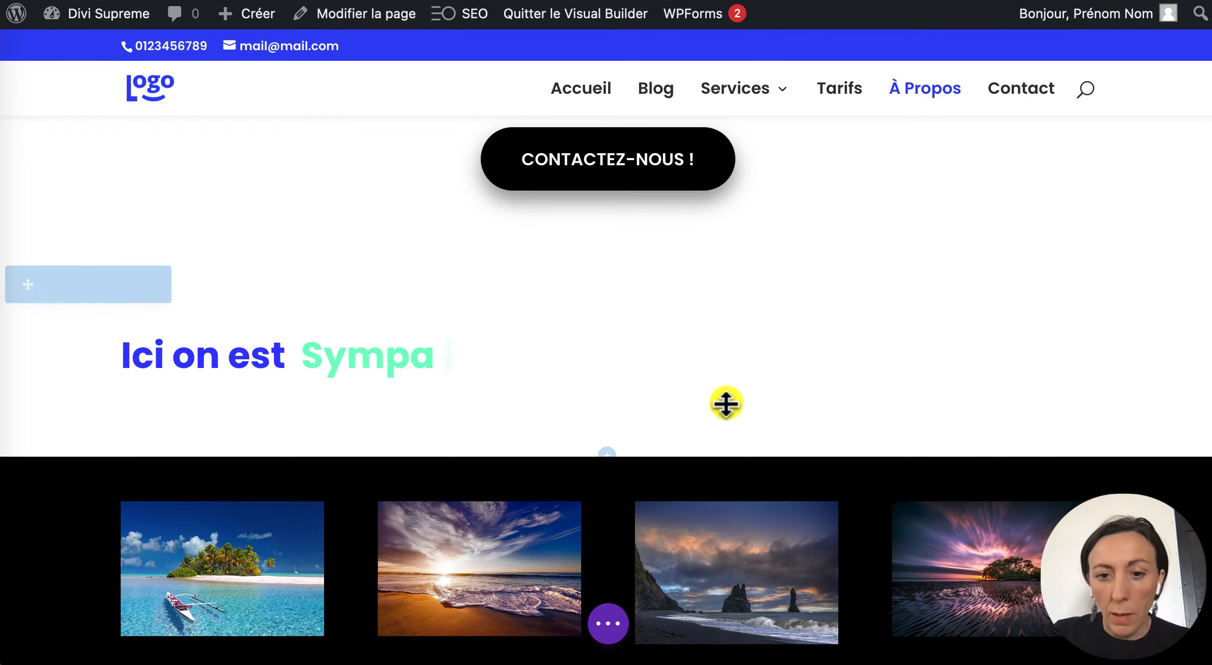
View the Animated Gradient Text demo on the Divi Supreme site, find the module with "ani" and insert it below the typing text.
{"action": "left_click", "coordinate": [608, 408]}
{"action": "left_click", "coordinate": [484, 206]}
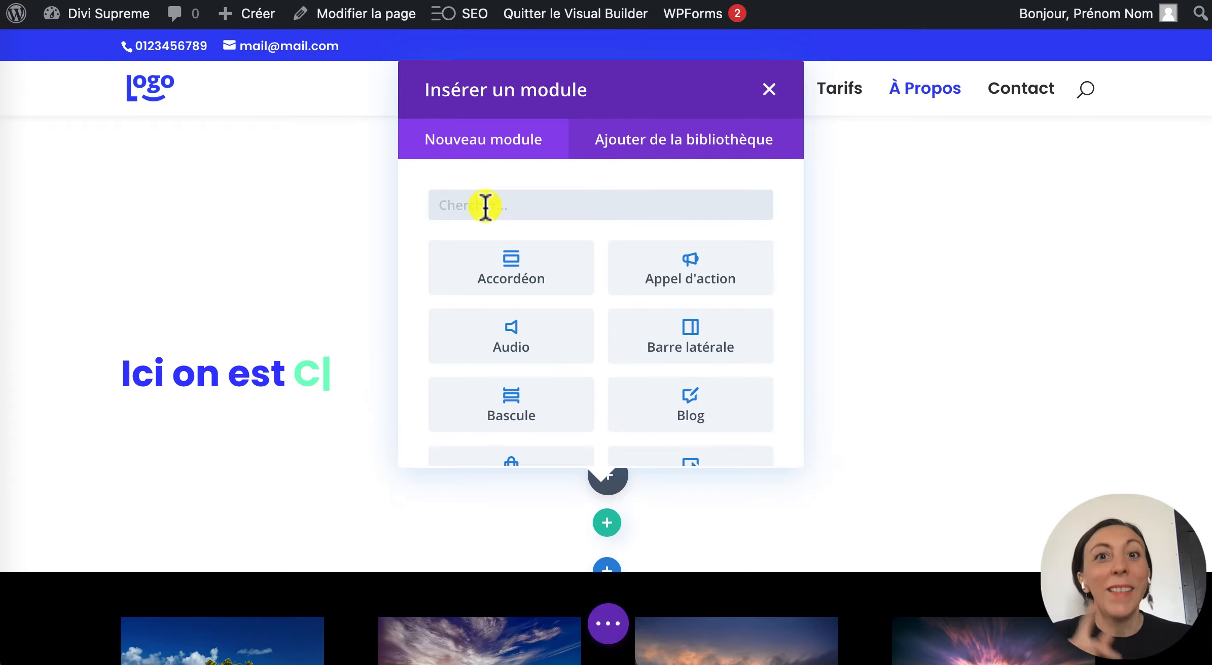
{"action": "scroll", "coordinate": [593, 304], "scroll_direction": "down", "scroll_amount": 15}
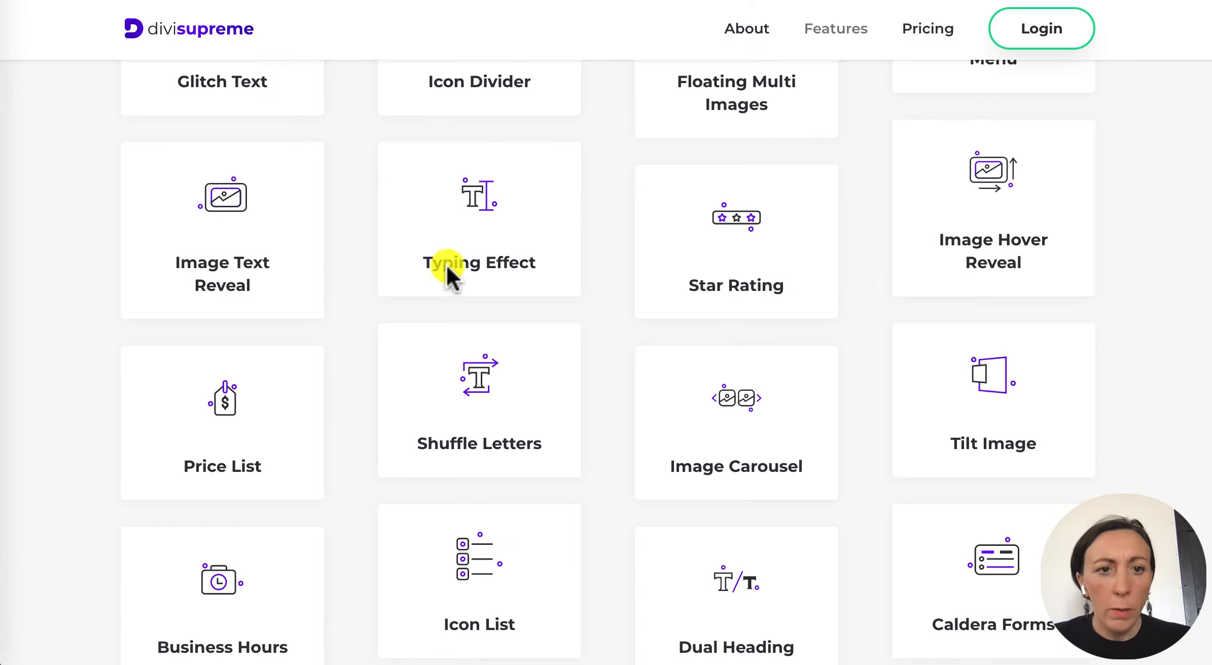
{"action": "scroll", "coordinate": [446, 267], "scroll_direction": "down", "scroll_amount": 12}
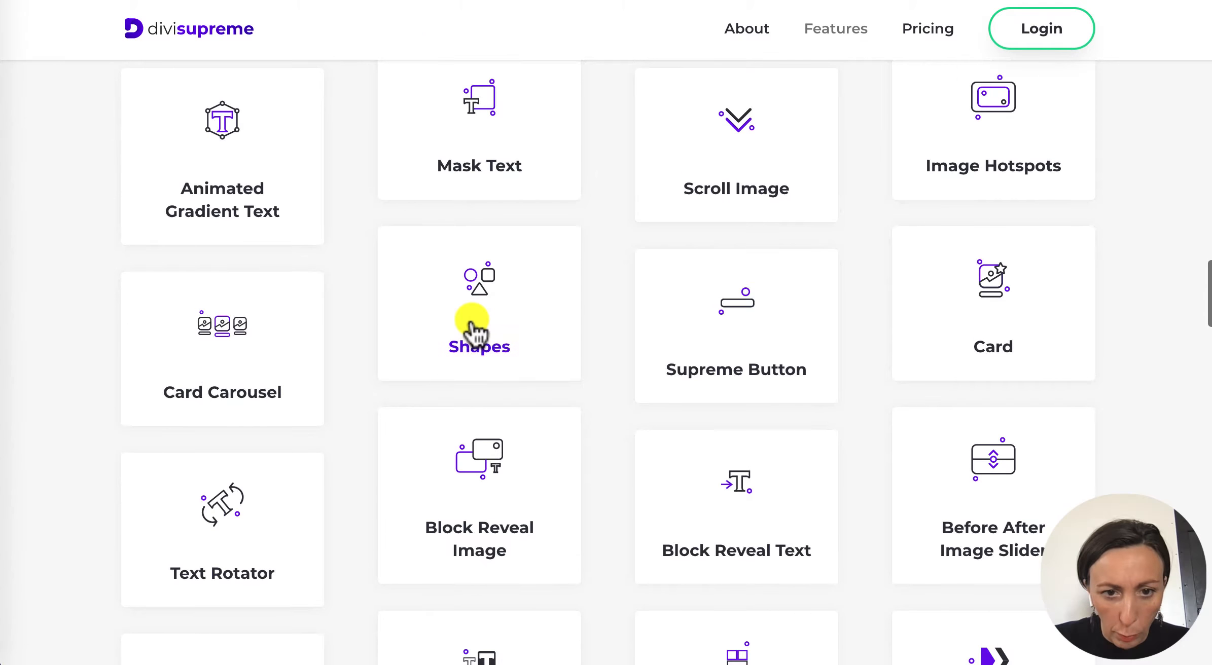
{"action": "scroll", "coordinate": [217, 149], "scroll_direction": "up", "scroll_amount": 1}
{"action": "left_click", "coordinate": [217, 154]}
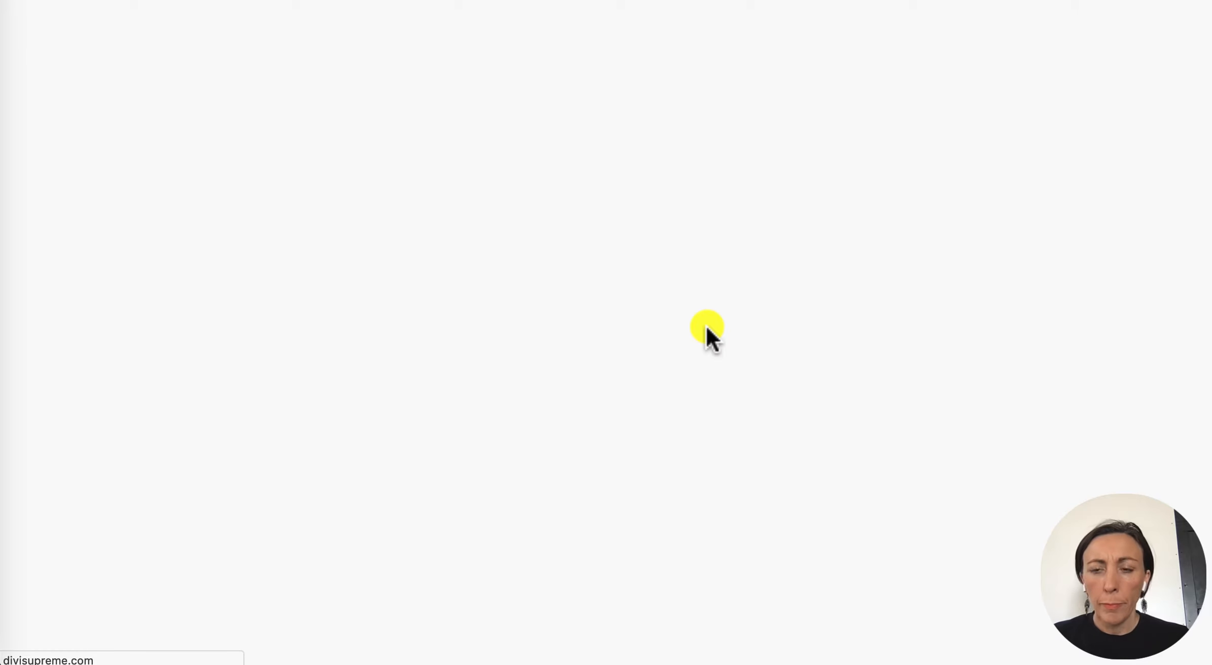
{"action": "scroll", "coordinate": [707, 329], "scroll_direction": "down", "scroll_amount": 6}
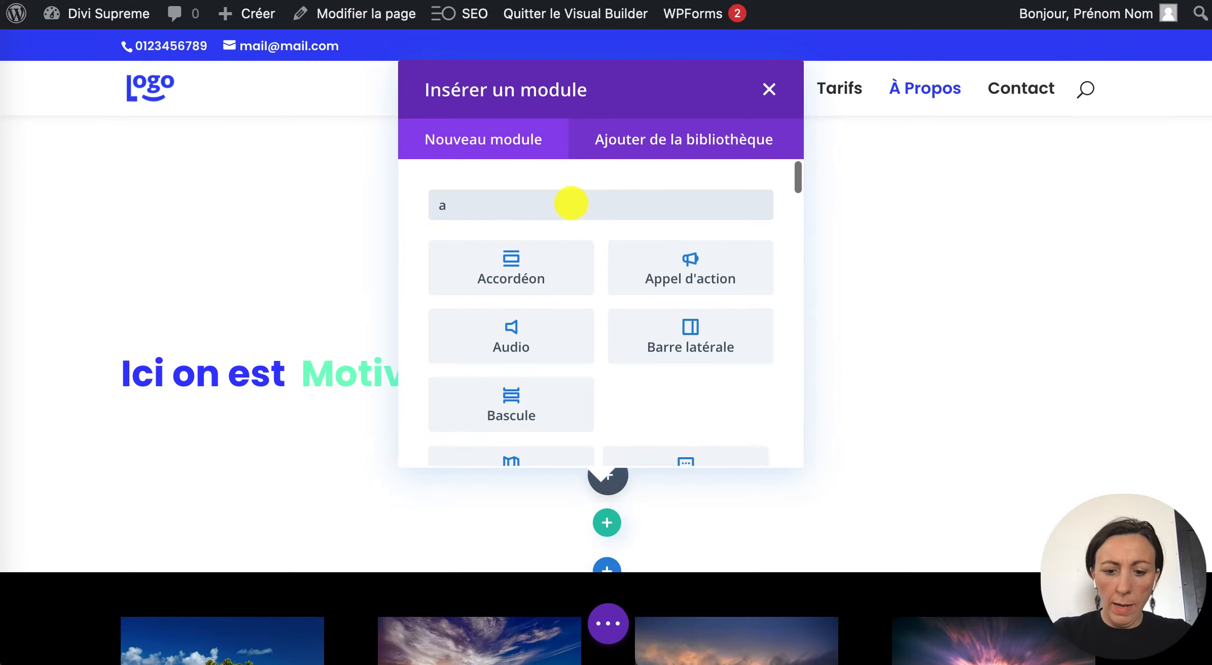
{"action": "type", "text": "ni"}
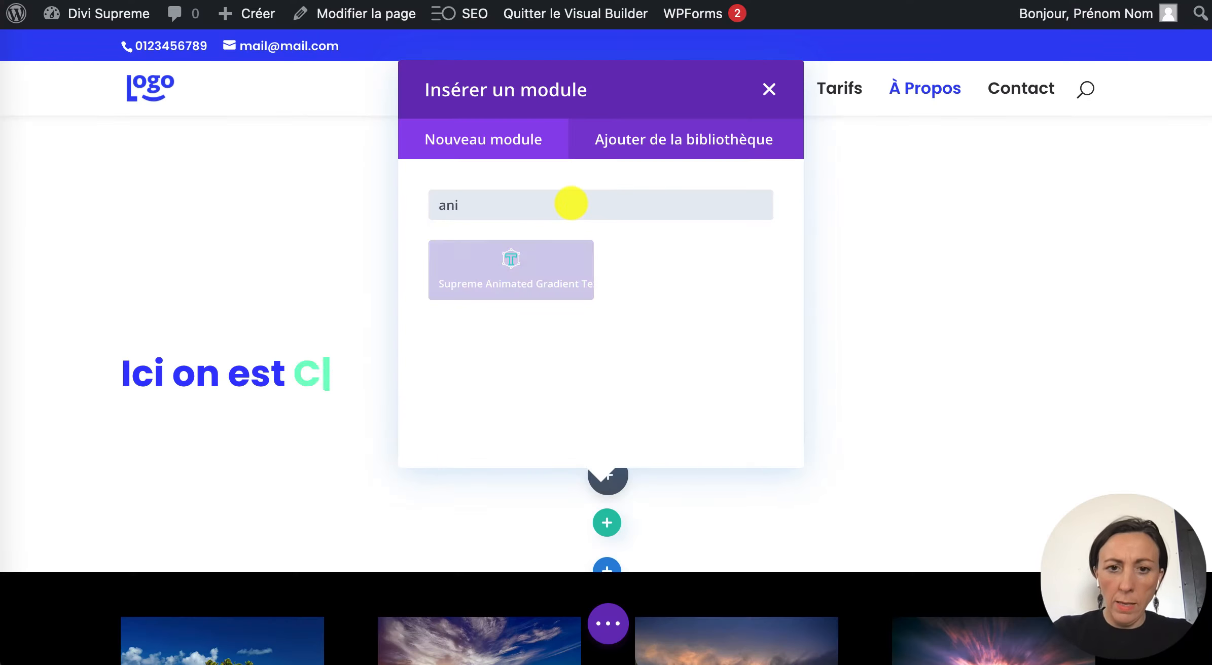
{"action": "left_click", "coordinate": [525, 274]}
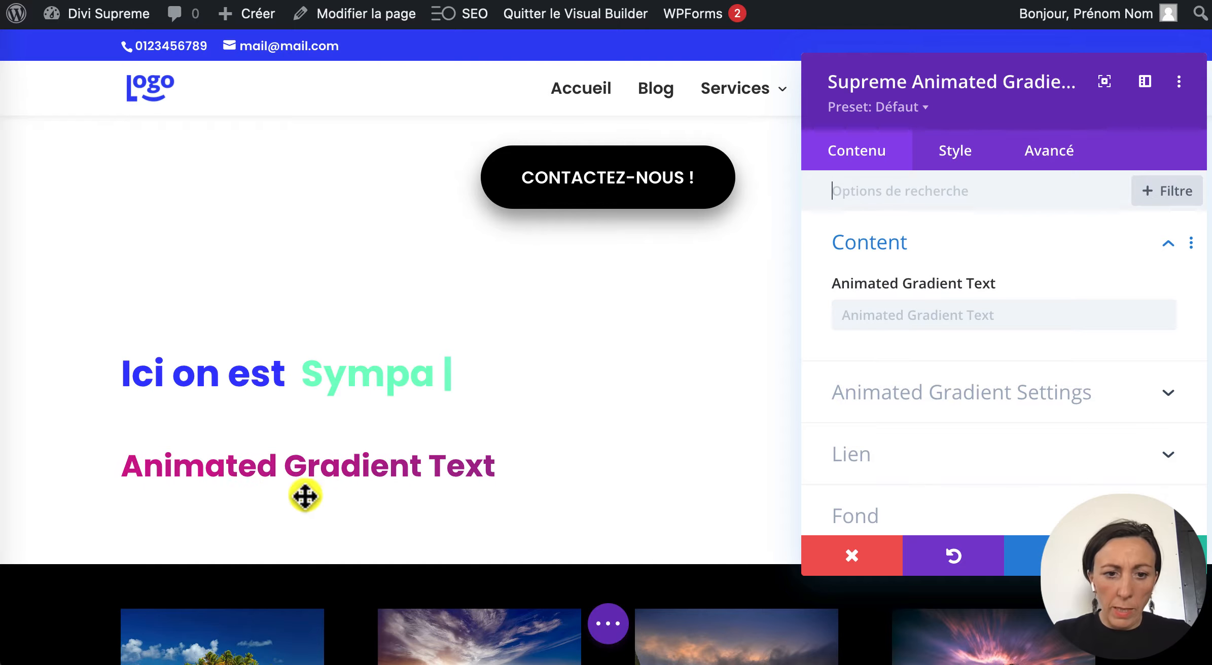
Set the Animated Gradient Text of the new module to "Hello Astuces Divi !".
{"action": "left_click", "coordinate": [963, 315]}
{"action": "type", "text": "Hello Astuce"}
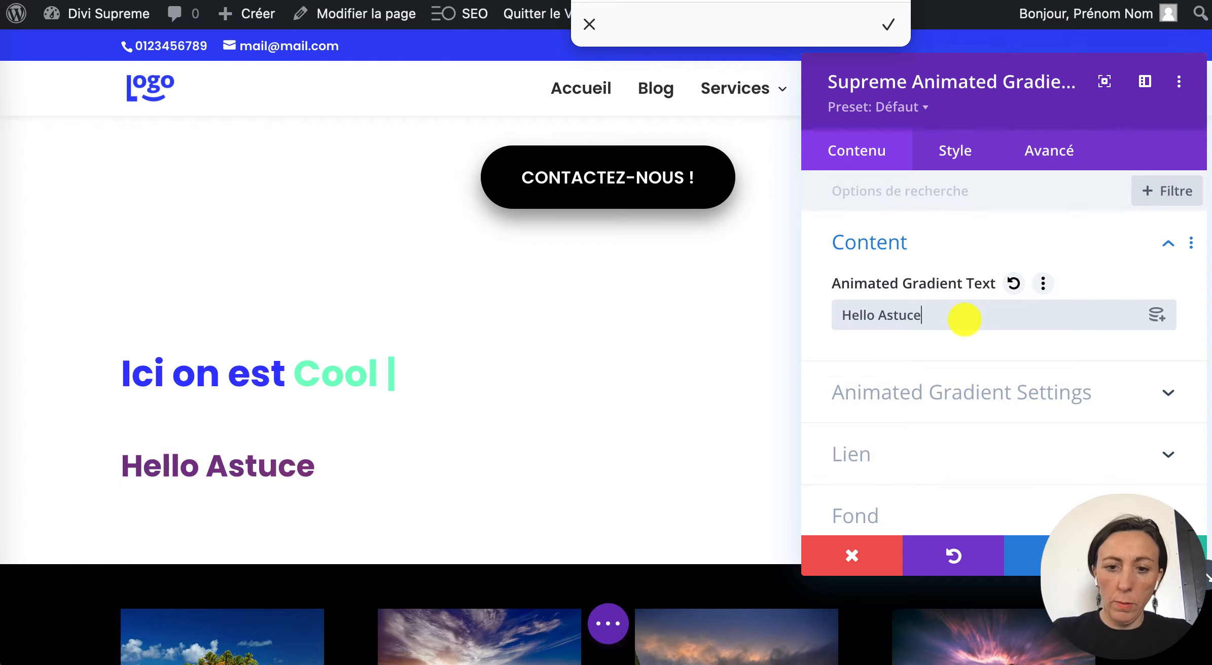
{"action": "type", "text": "s Di"}
{"action": "type", "text": "vi !"}
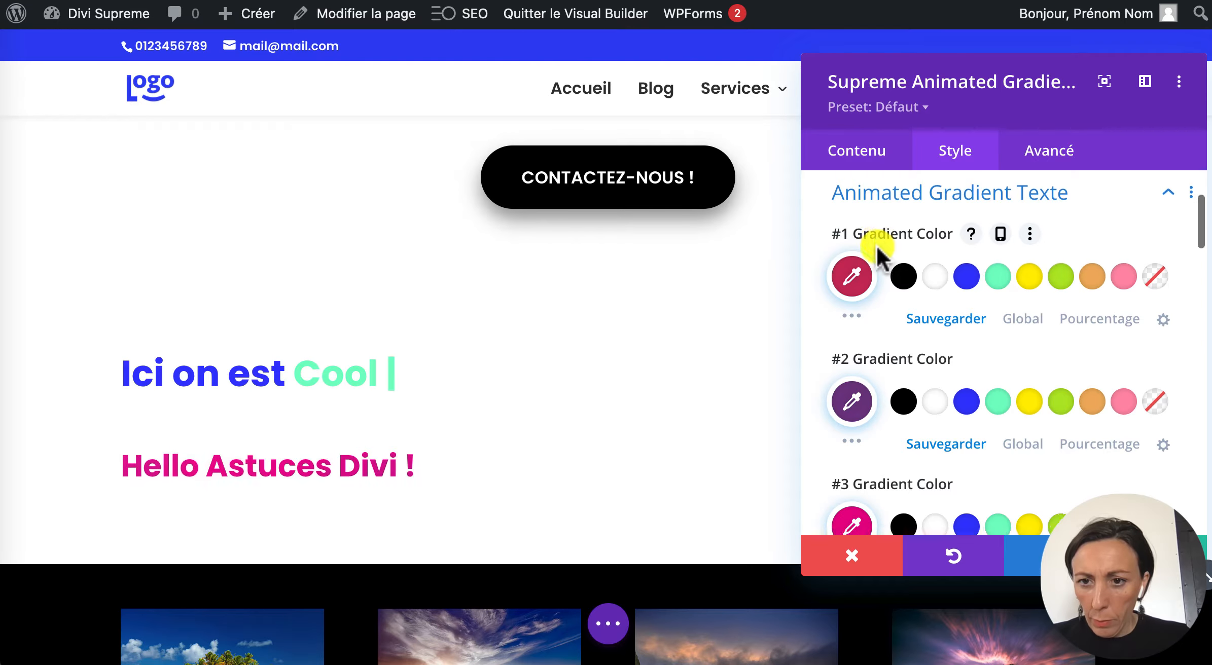
Set the animated text's four gradient colours to blue, mint green, yellow and pink (#ff8fab), and save the module's settings.
{"action": "scroll", "coordinate": [880, 253], "scroll_direction": "down", "scroll_amount": 3}
{"action": "scroll", "coordinate": [861, 249], "scroll_direction": "down", "scroll_amount": 3}
{"action": "scroll", "coordinate": [845, 249], "scroll_direction": "up", "scroll_amount": 5}
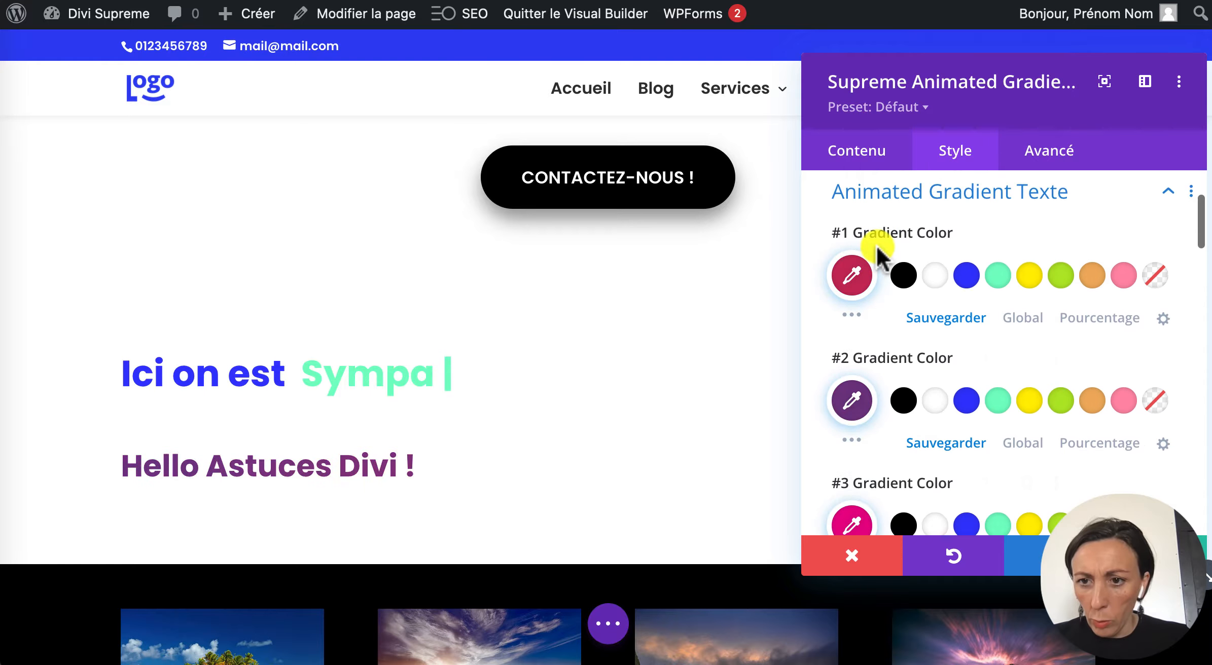
{"action": "left_click", "coordinate": [966, 276]}
{"action": "scroll", "coordinate": [988, 378], "scroll_direction": "down", "scroll_amount": 1}
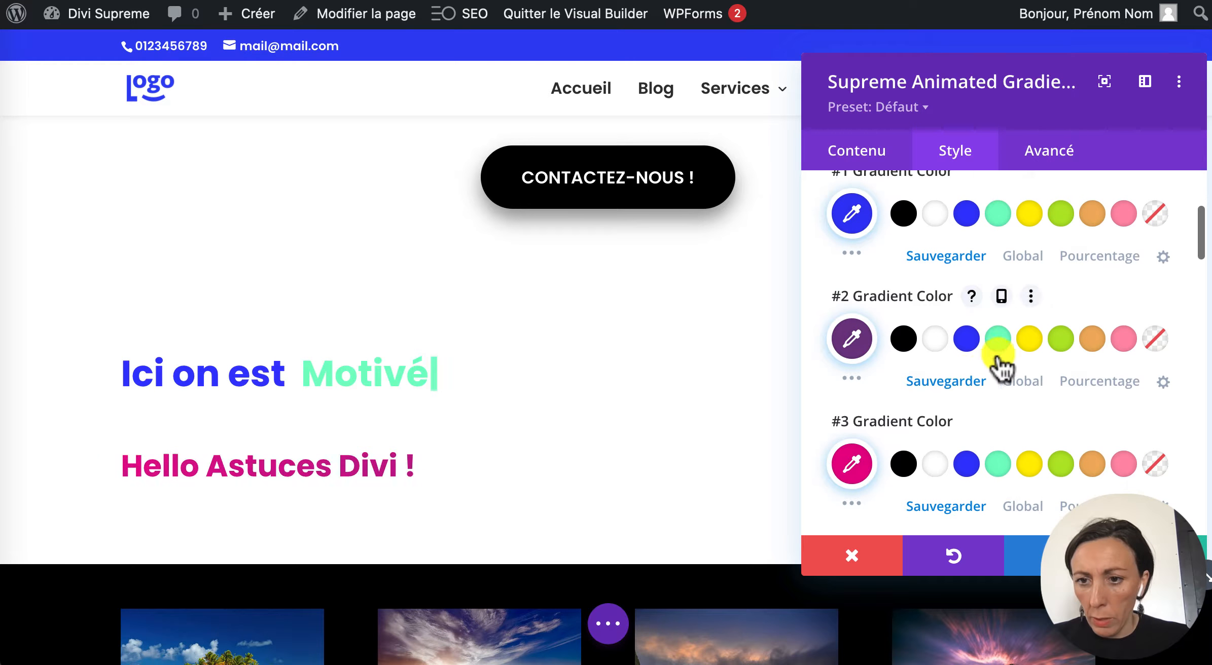
{"action": "left_click", "coordinate": [997, 341]}
{"action": "scroll", "coordinate": [1004, 358], "scroll_direction": "down", "scroll_amount": 3}
{"action": "left_click", "coordinate": [1029, 269]}
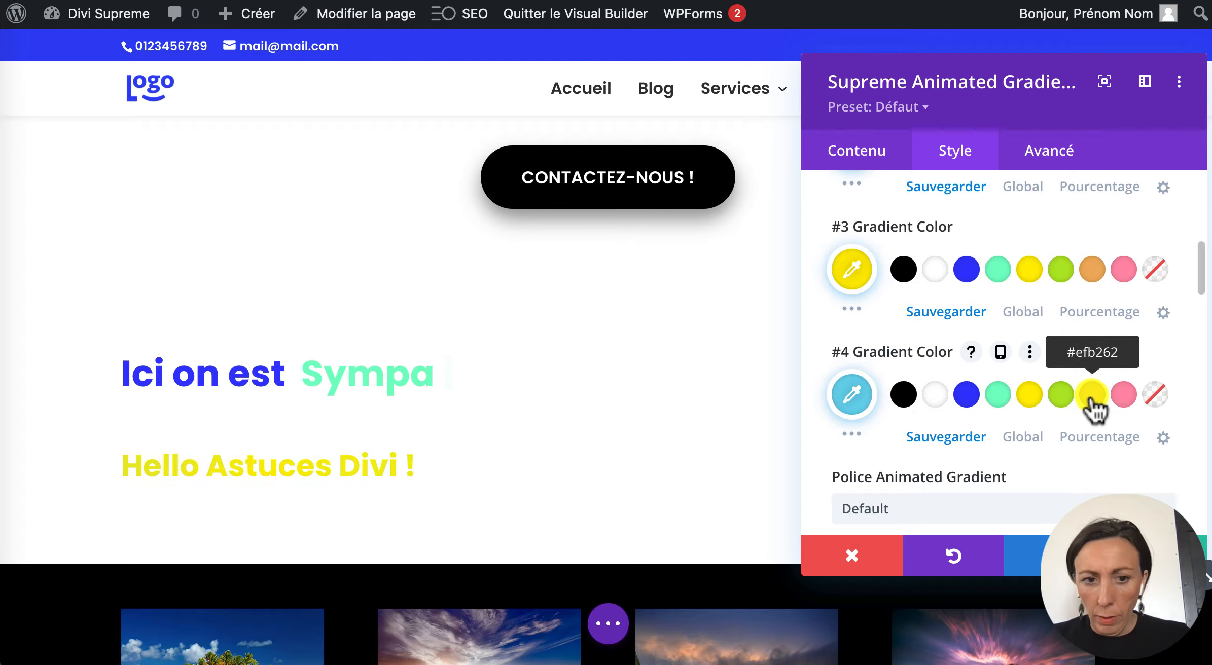
{"action": "left_click", "coordinate": [1123, 394]}
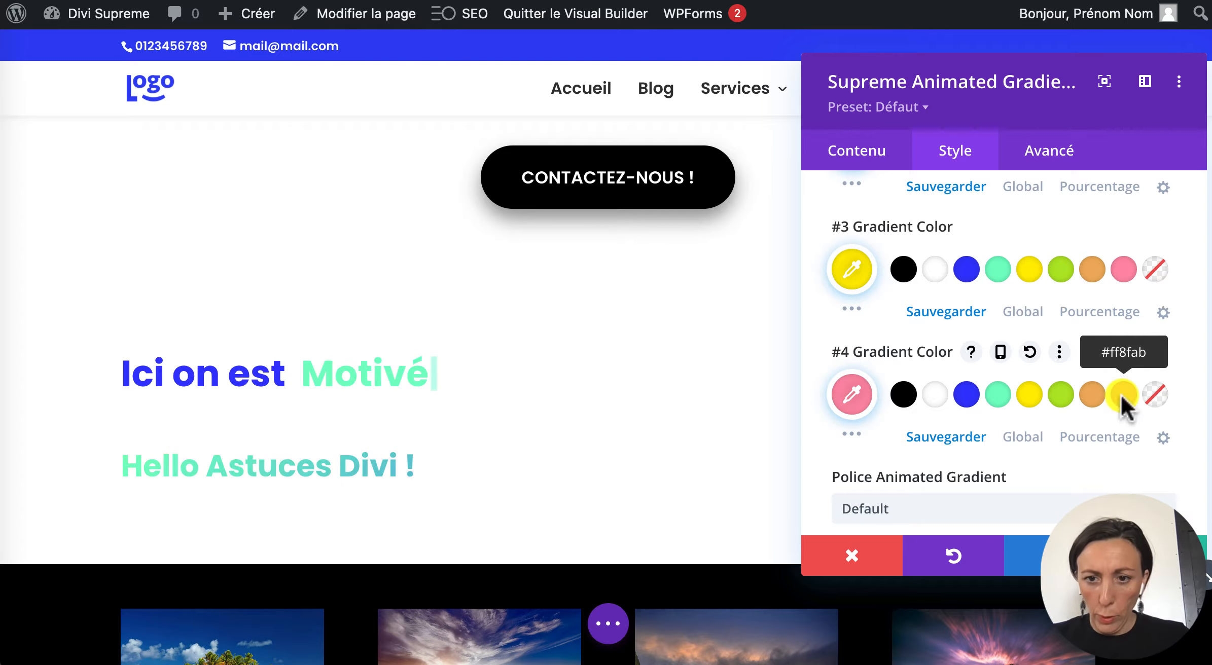
{"action": "scroll", "coordinate": [1057, 338], "scroll_direction": "up", "scroll_amount": 5}
{"action": "scroll", "coordinate": [1058, 336], "scroll_direction": "down", "scroll_amount": 3}
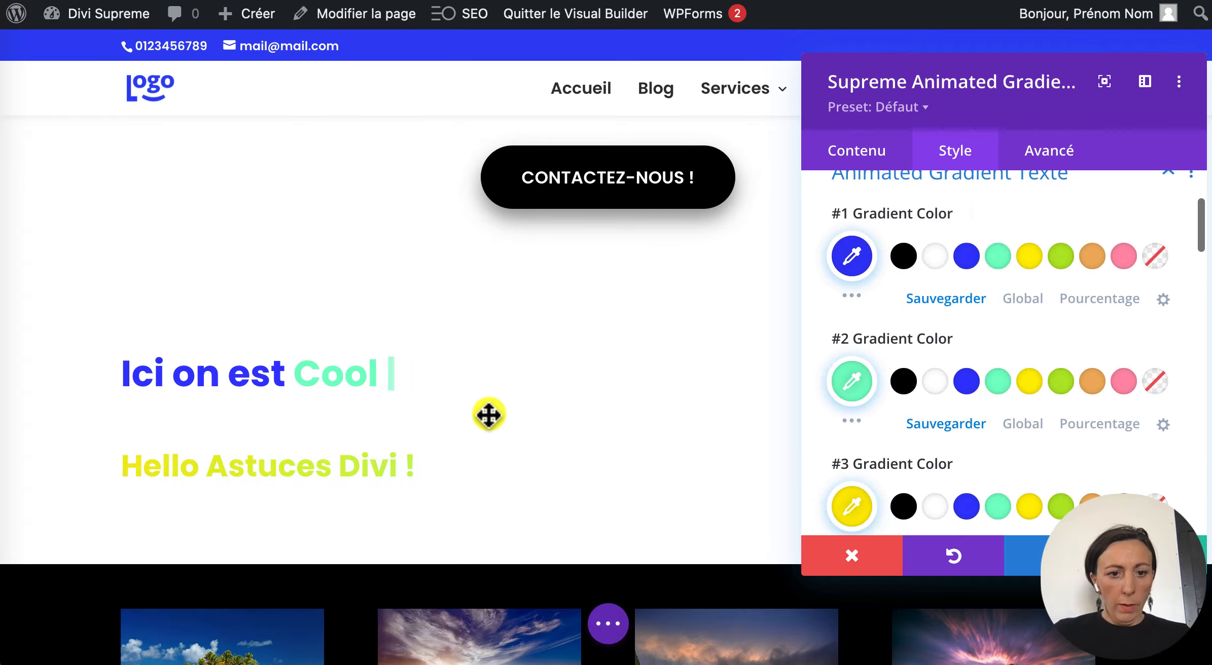
{"action": "scroll", "coordinate": [1100, 384], "scroll_direction": "up", "scroll_amount": 4}
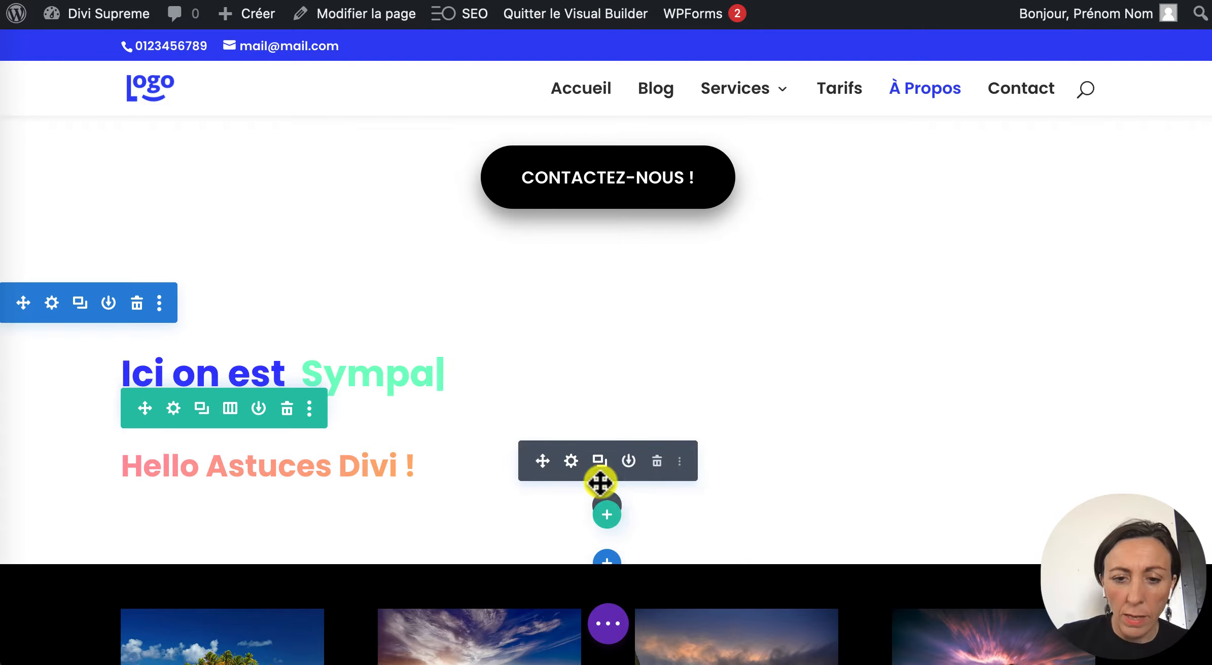
Add a one-column row below the gradient text and insert the Price List module in it.
{"action": "left_click", "coordinate": [607, 516]}
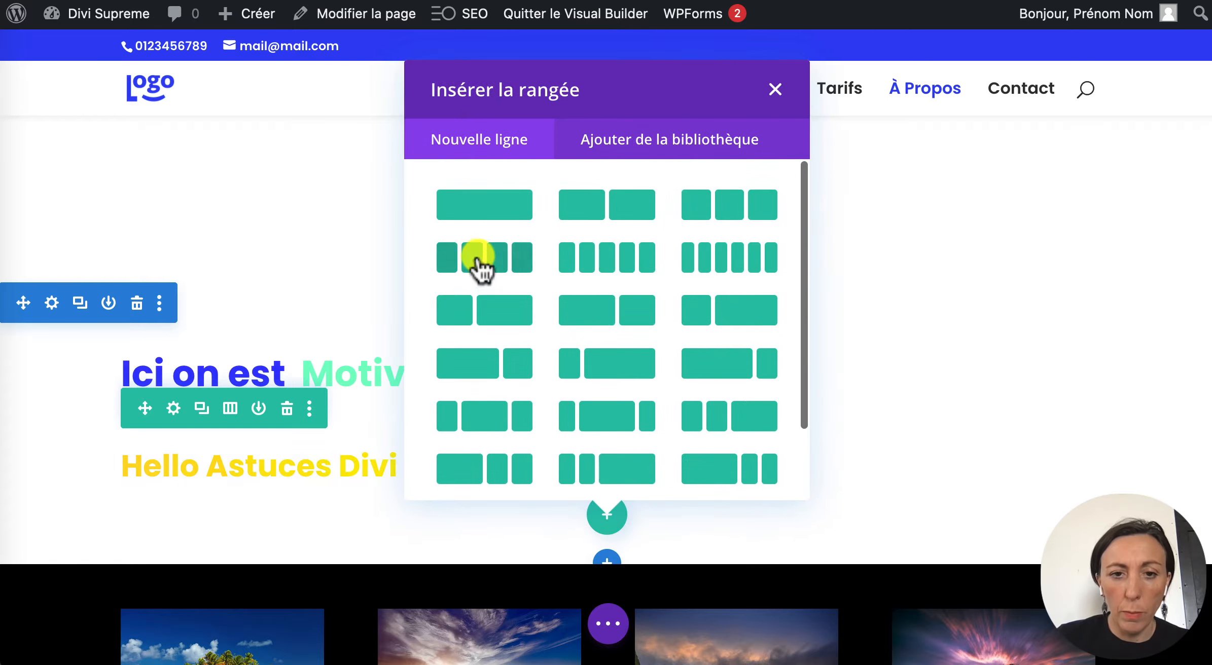
{"action": "left_click", "coordinate": [479, 200]}
{"action": "scroll", "coordinate": [573, 279], "scroll_direction": "down", "scroll_amount": 15}
{"action": "left_click", "coordinate": [522, 303]}
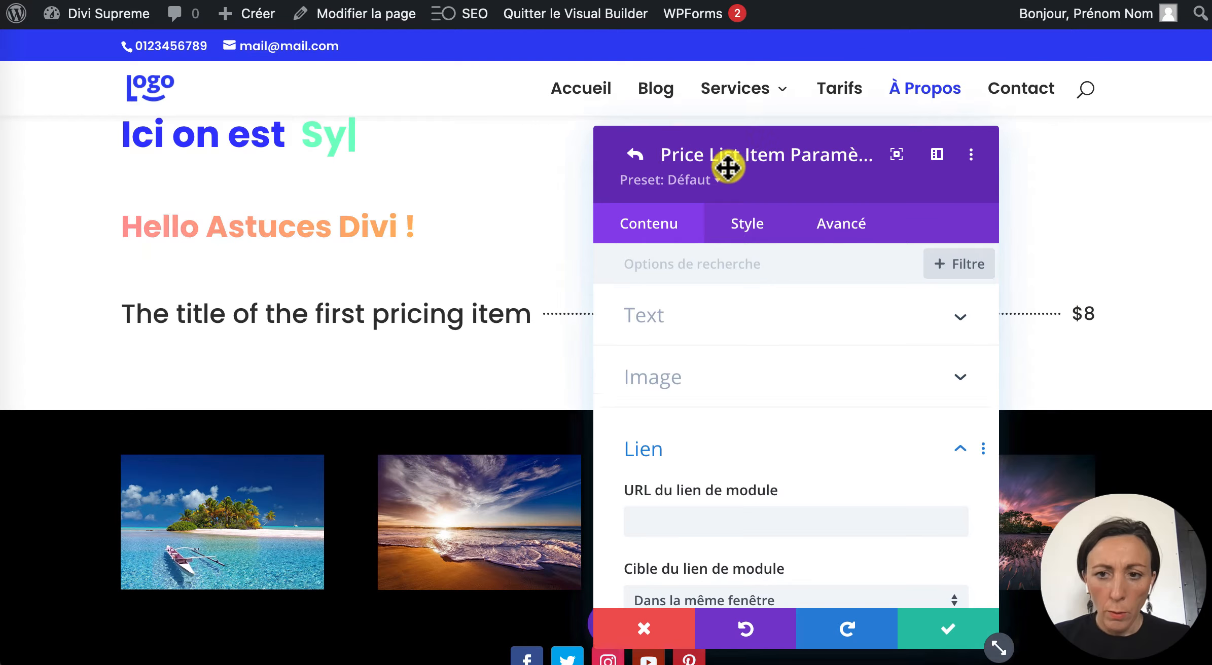
Title the first price list item "Entrée 1" and set its price to 13€.
{"action": "left_click_drag", "start_coordinate": [727, 167], "coordinate": [933, 106]}
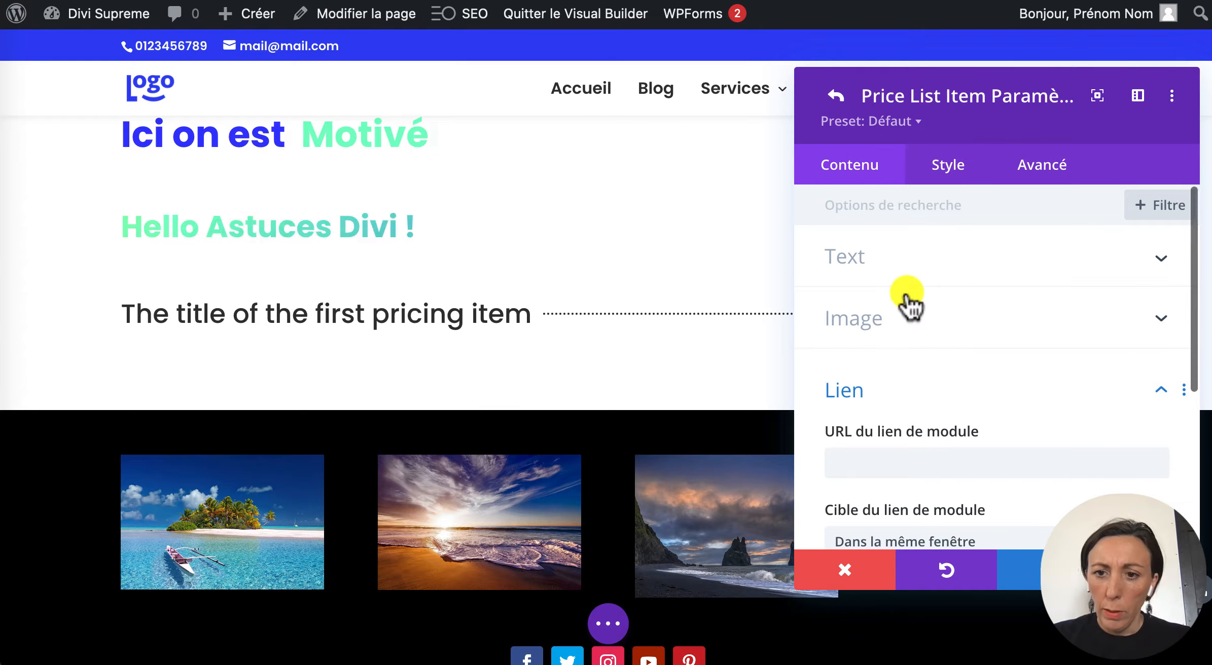
{"action": "left_click", "coordinate": [898, 271]}
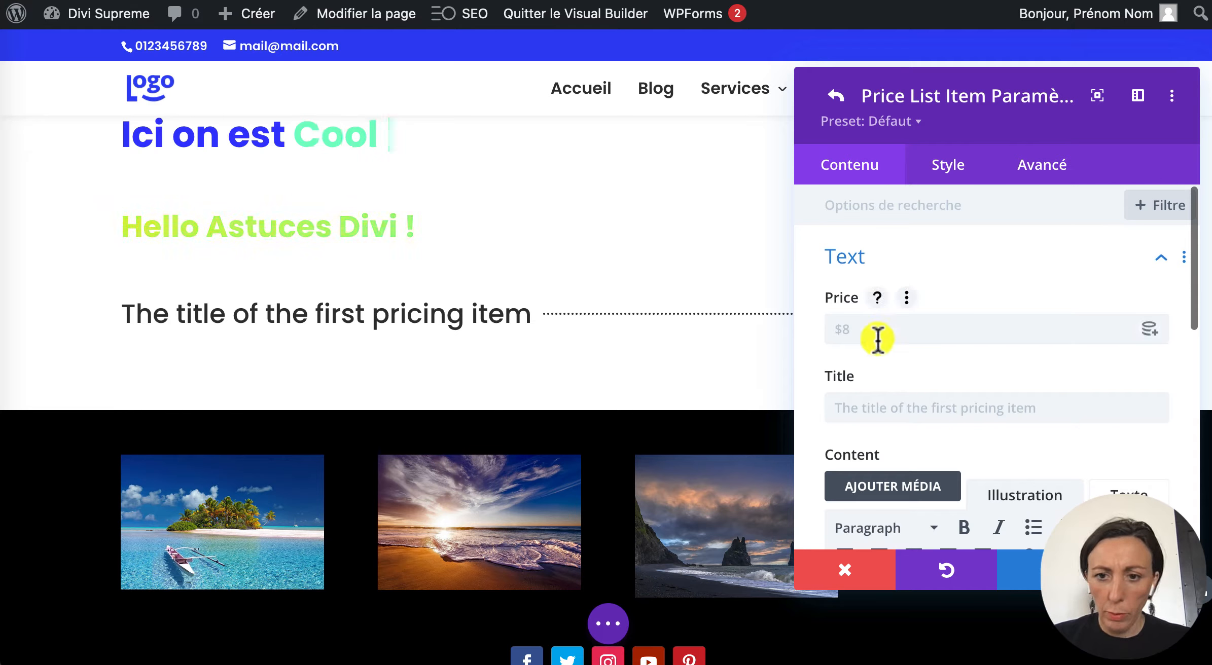
{"action": "left_click", "coordinate": [869, 407]}
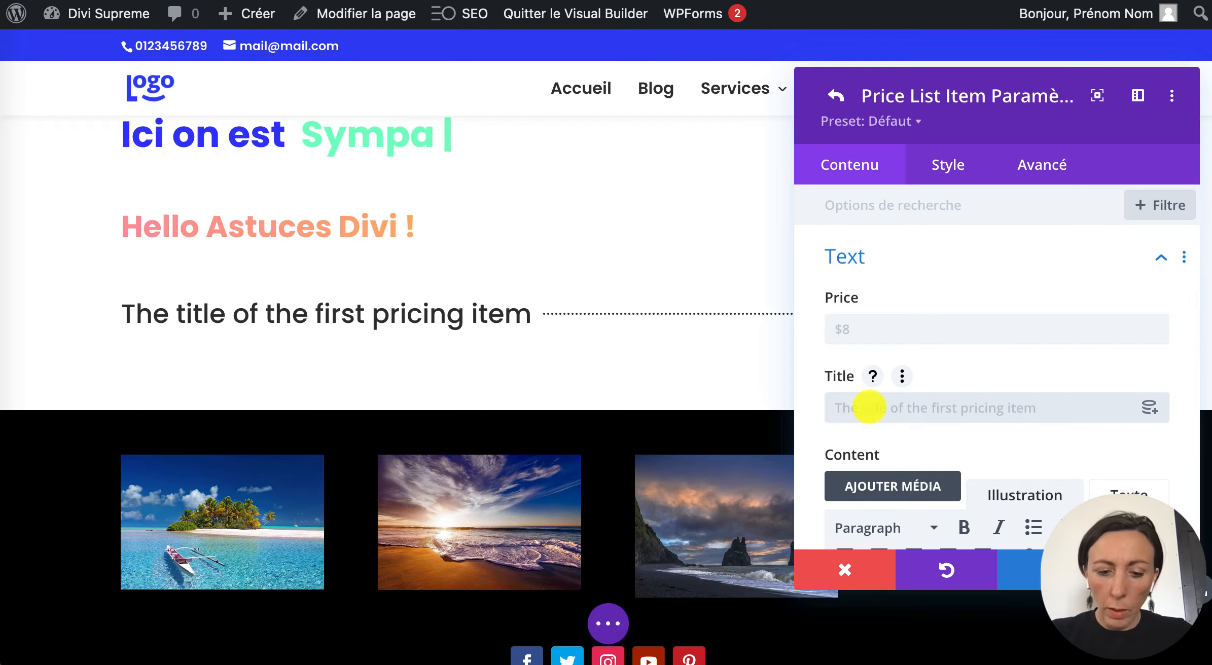
{"action": "type", "text": "Entrée 1"}
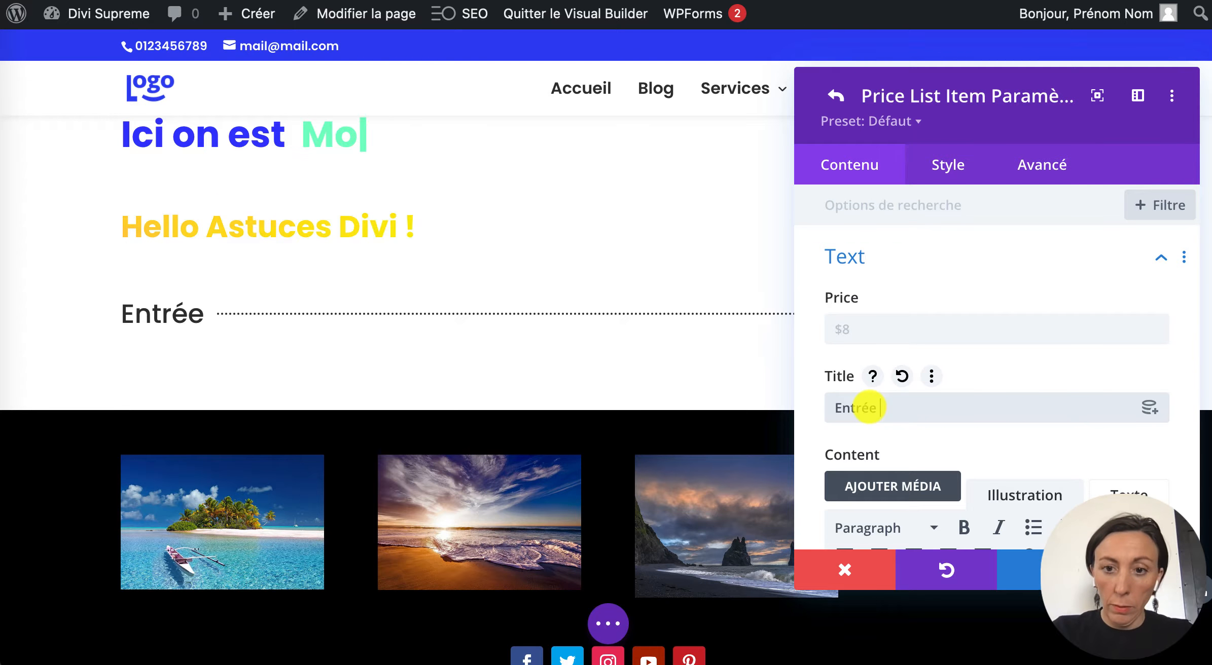
{"action": "left_click", "coordinate": [865, 340]}
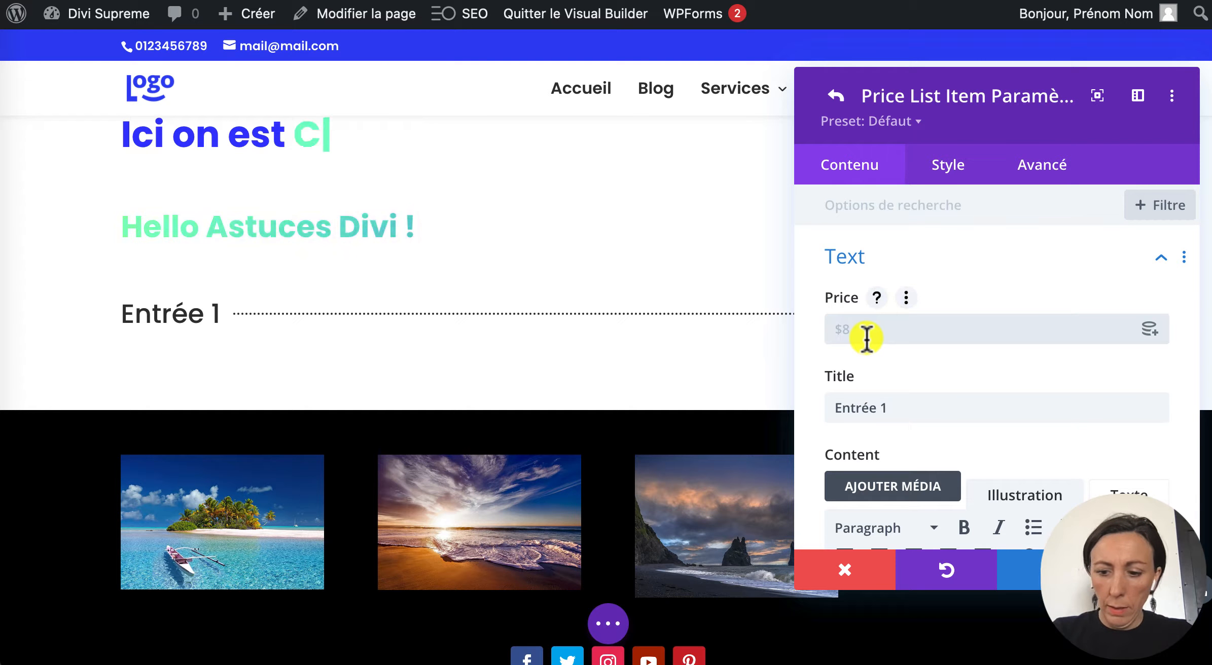
{"action": "type", "text": "13"}
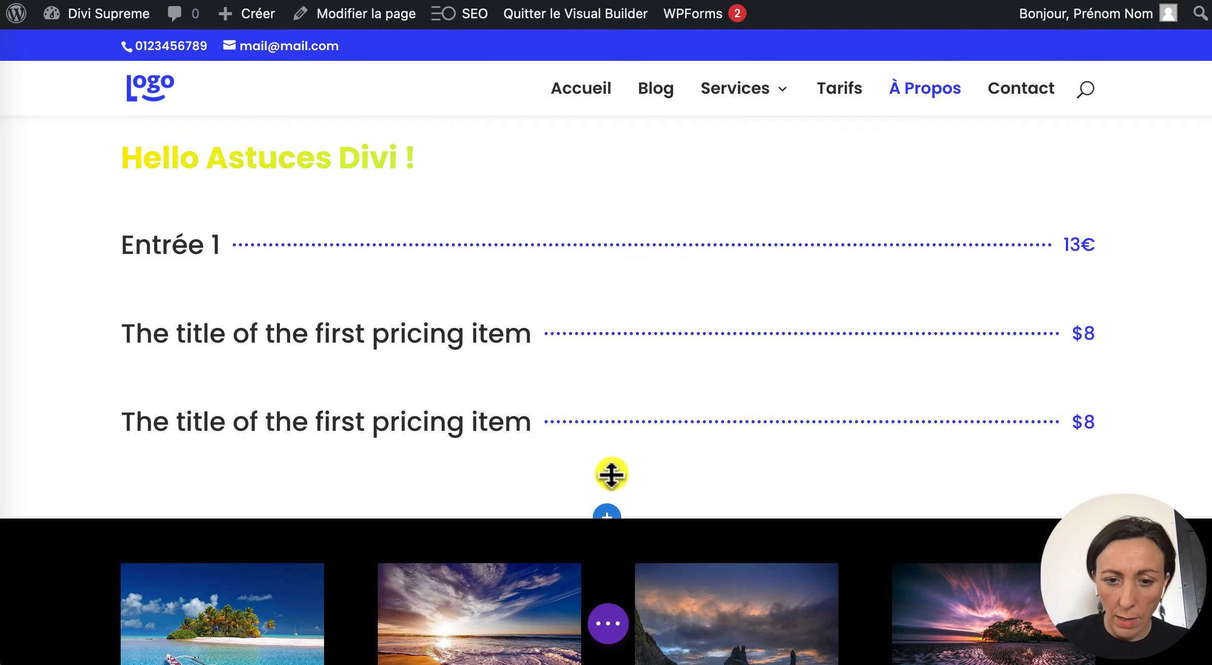
Add a one-column row below the price list and insert the Supreme Shapes module in it.
{"action": "left_click", "coordinate": [608, 472]}
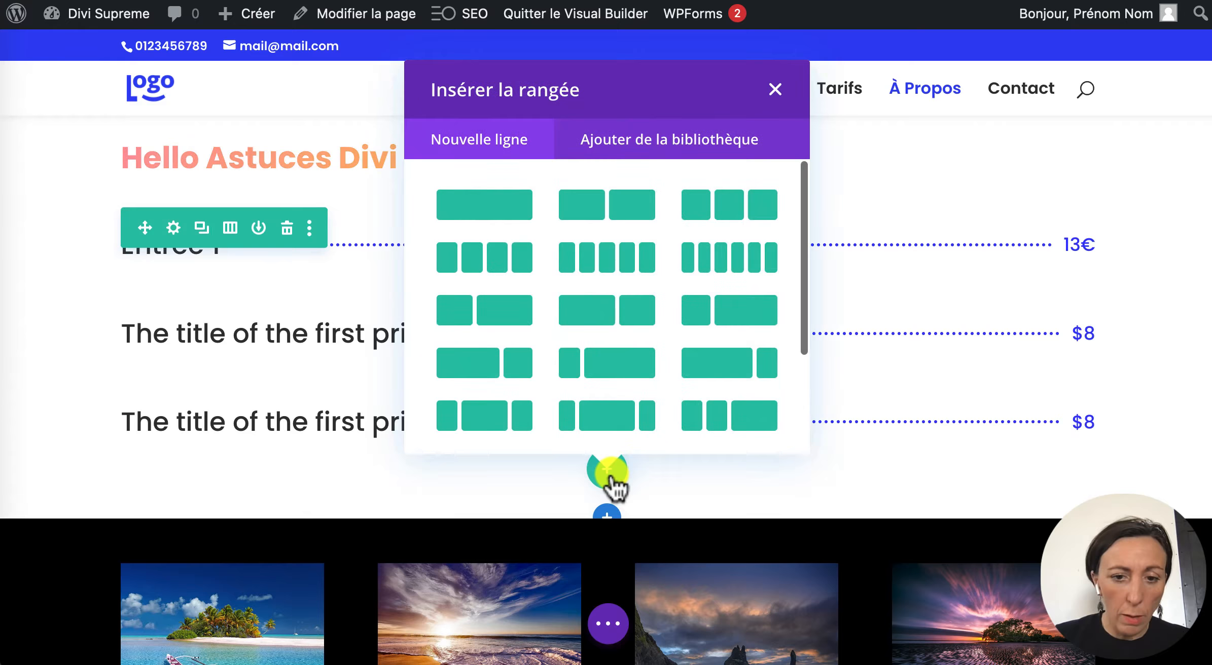
{"action": "left_click", "coordinate": [480, 216]}
{"action": "left_click", "coordinate": [555, 372]}
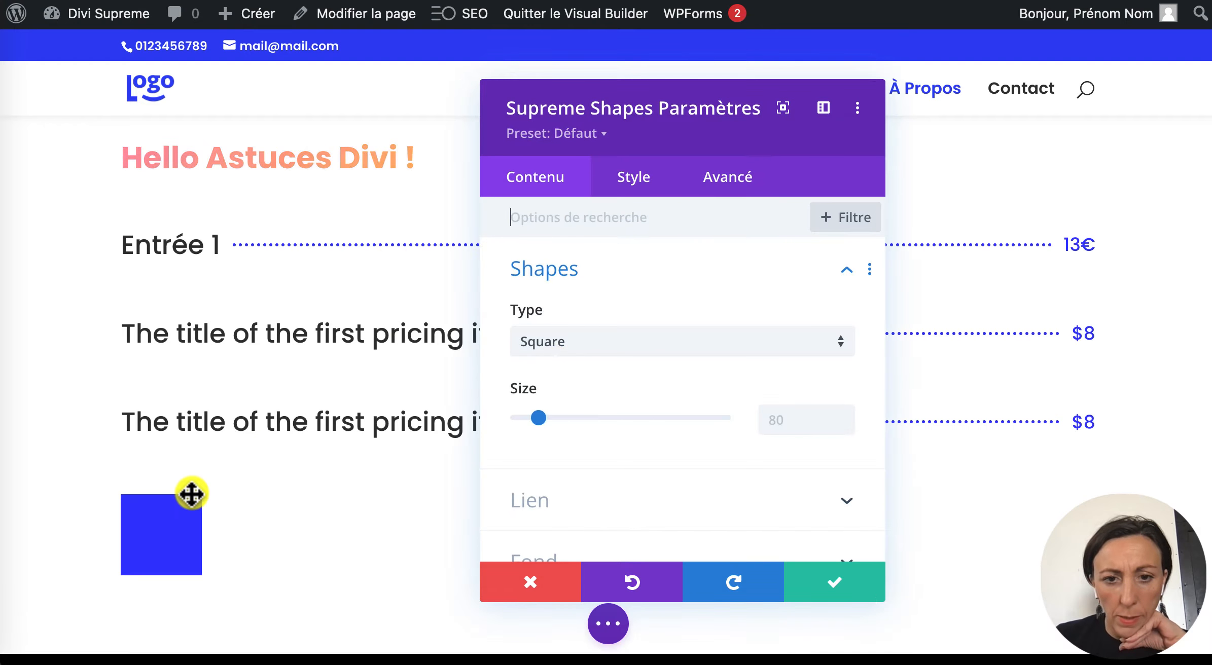
Try the Hexagon and Blob #2 types on the shape, and settle on Blob #4.
{"action": "scroll", "coordinate": [190, 493], "scroll_direction": "down", "scroll_amount": 3}
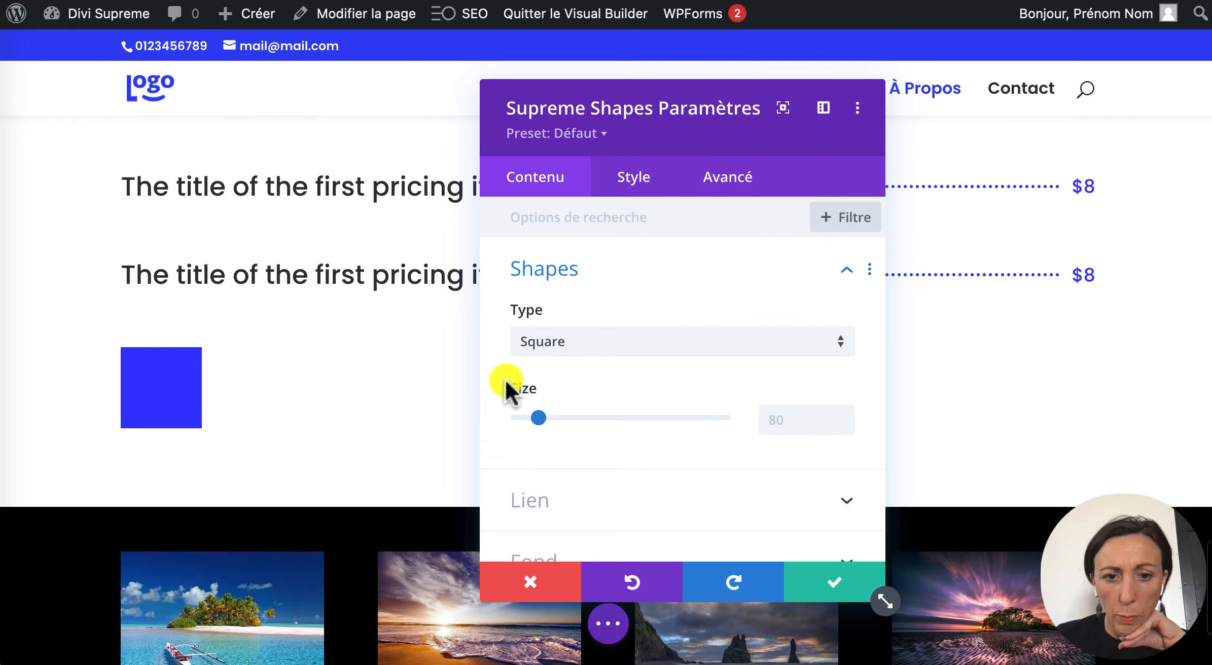
{"action": "left_click", "coordinate": [533, 346]}
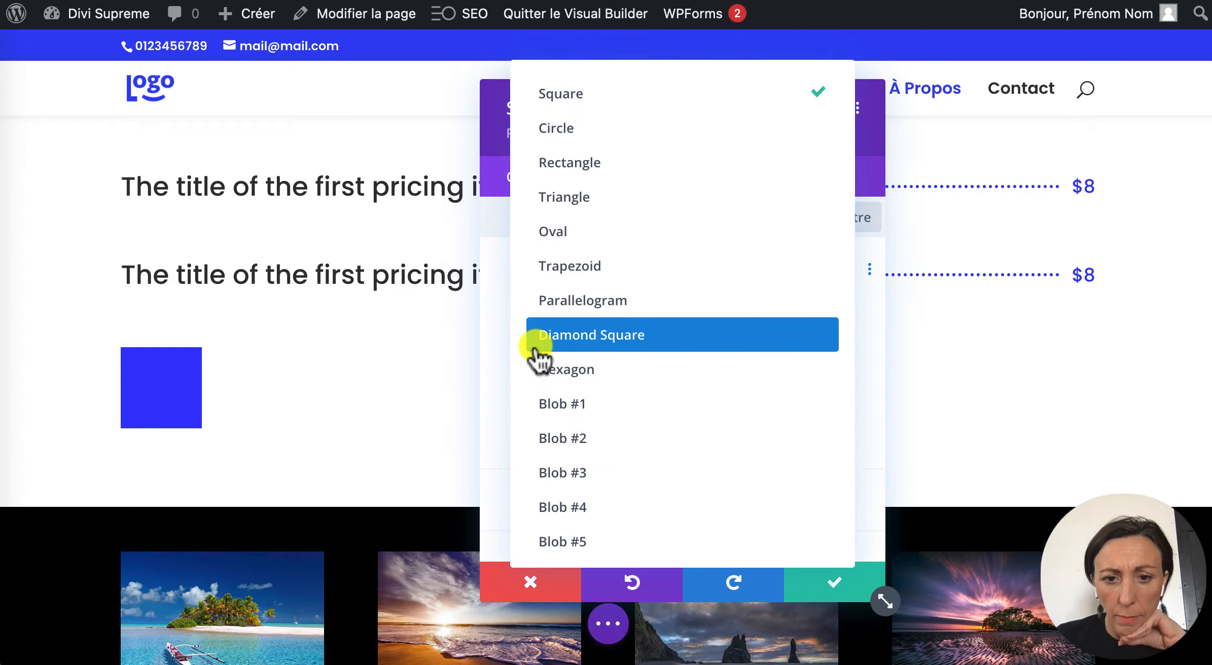
{"action": "left_click", "coordinate": [540, 368]}
{"action": "left_click", "coordinate": [590, 346]}
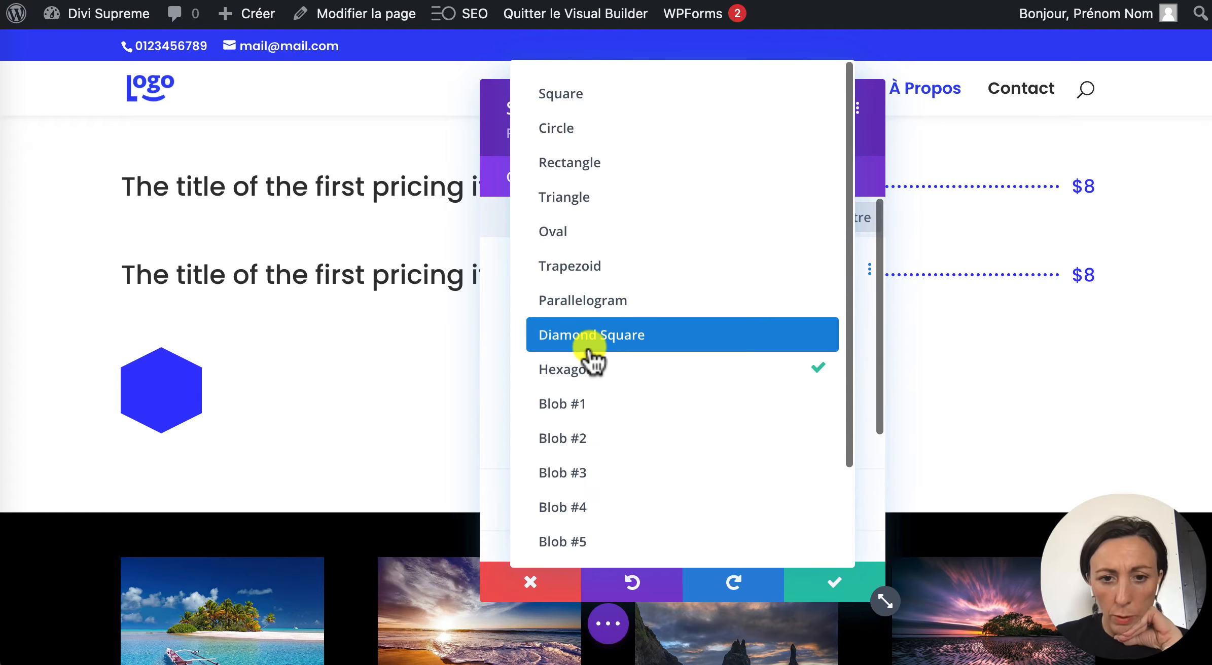
{"action": "left_click", "coordinate": [584, 435]}
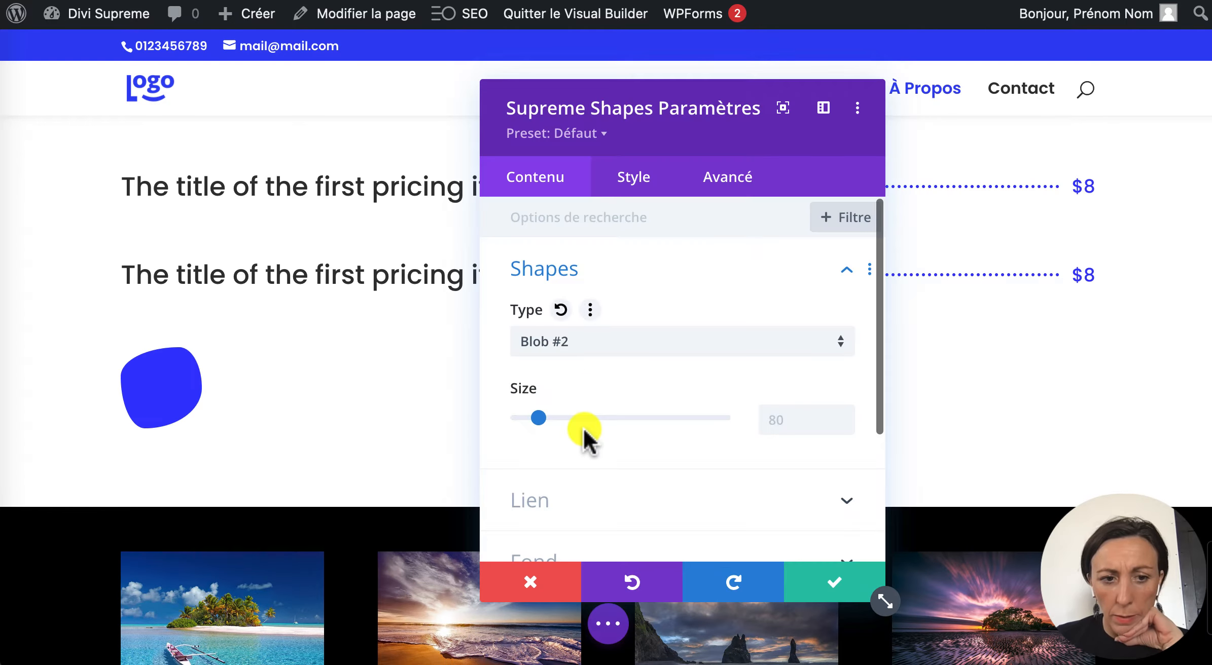
{"action": "left_click", "coordinate": [606, 348]}
{"action": "left_click", "coordinate": [576, 504]}
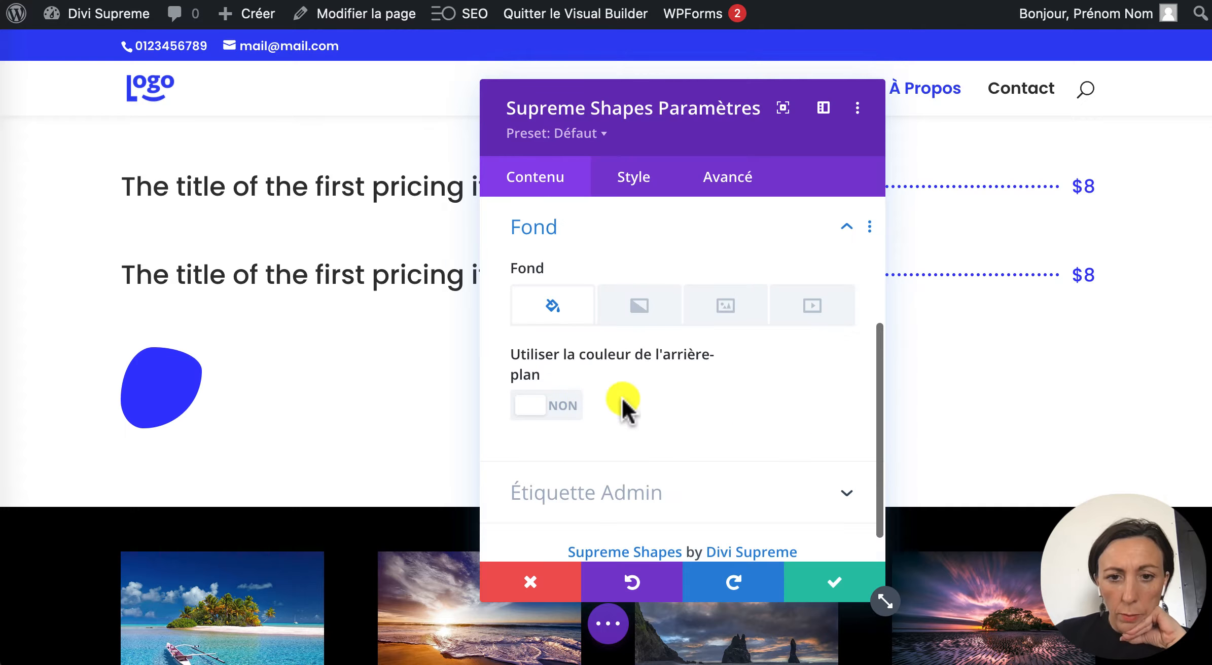
Change the shape's fill colour to mint green in its style settings.
{"action": "scroll", "coordinate": [675, 431], "scroll_direction": "down", "scroll_amount": 1}
{"action": "left_click", "coordinate": [635, 179]}
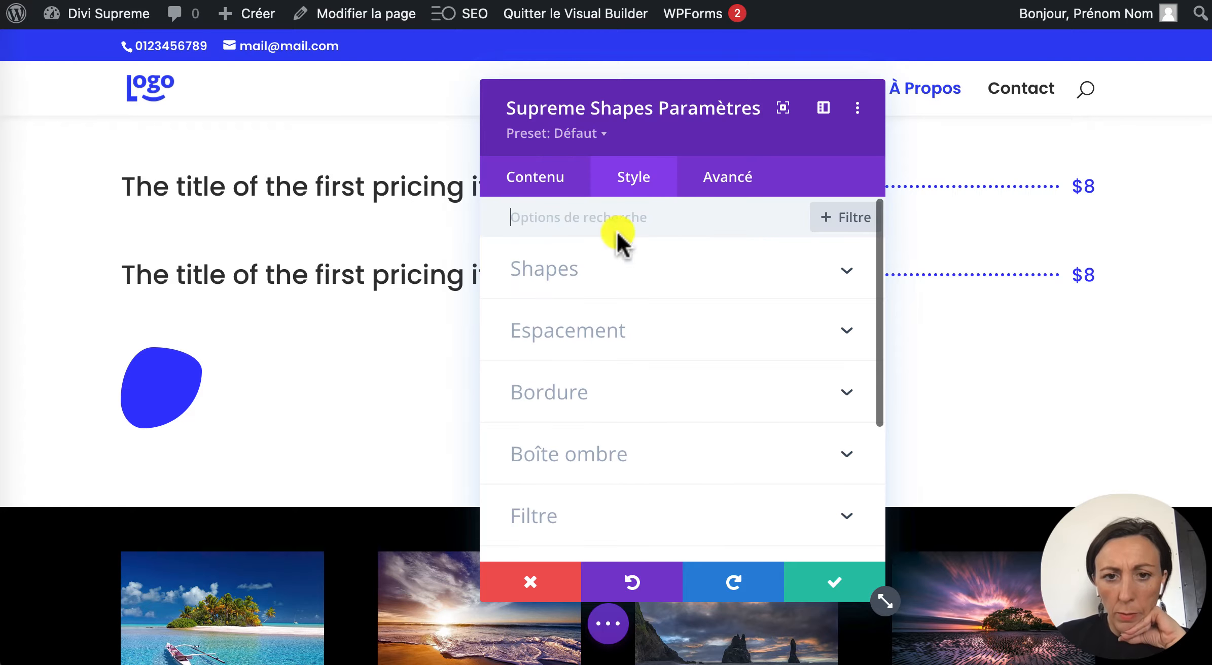
{"action": "left_click", "coordinate": [604, 271]}
{"action": "left_click", "coordinate": [676, 351]}
Give the shape a 7px border coloured blue (#3538fc) and a drop shadow.
{"action": "scroll", "coordinate": [624, 436], "scroll_direction": "down", "scroll_amount": 5}
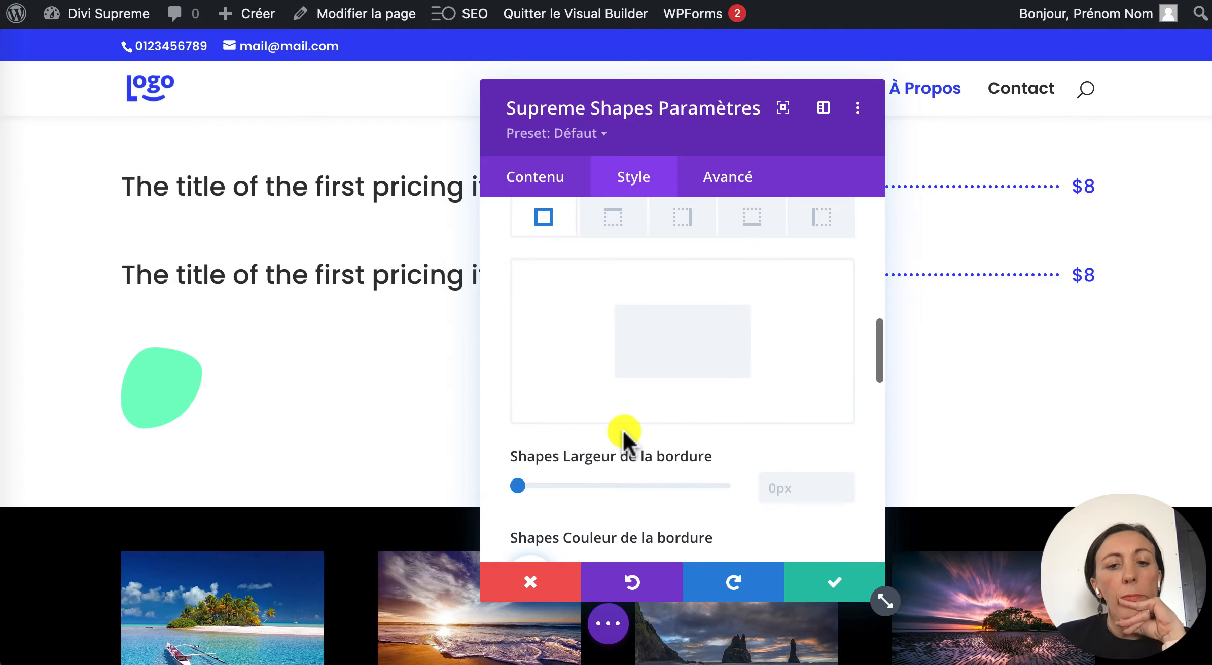
{"action": "left_click_drag", "start_coordinate": [516, 486], "coordinate": [545, 485]}
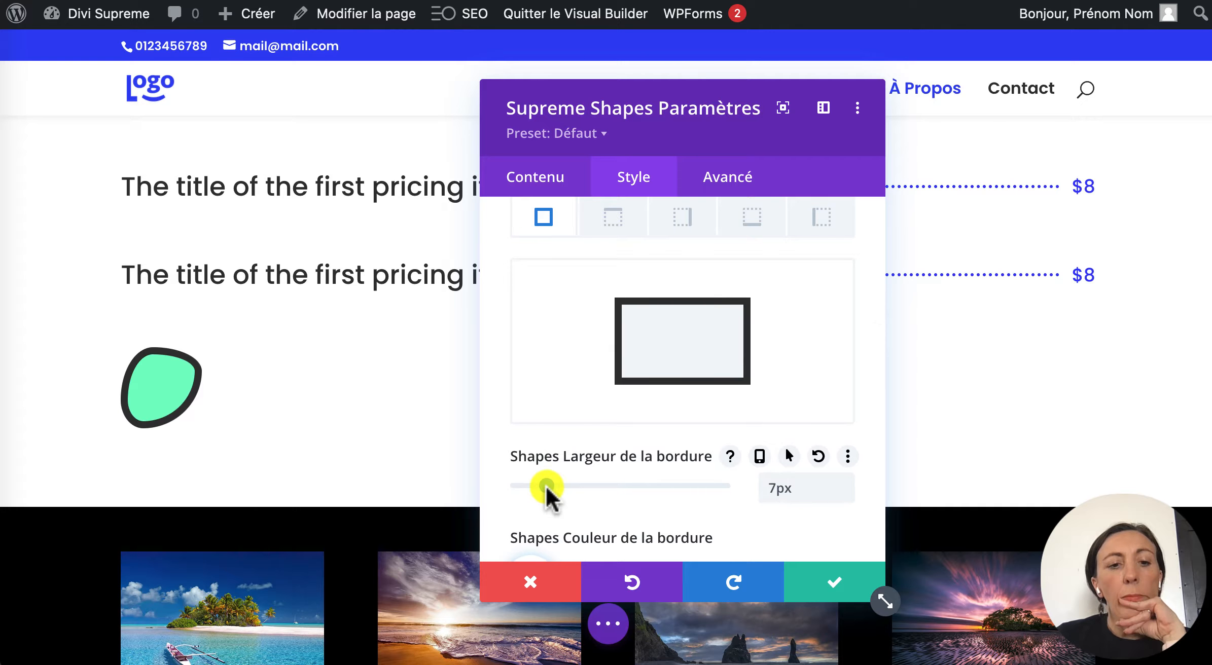
{"action": "scroll", "coordinate": [546, 492], "scroll_direction": "down", "scroll_amount": 4}
{"action": "scroll", "coordinate": [548, 500], "scroll_direction": "down", "scroll_amount": 2}
{"action": "left_click", "coordinate": [643, 352]}
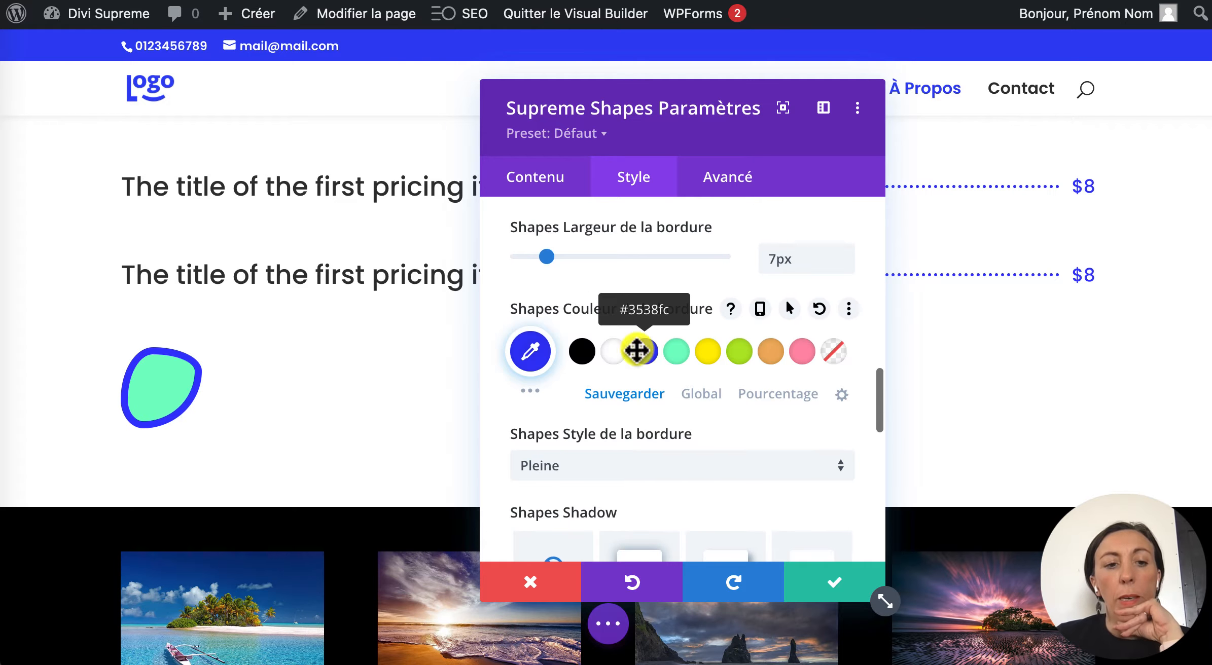
Open the shape's advanced Scroll Effects settings and enable vertical motion.
{"action": "left_click", "coordinate": [726, 176]}
{"action": "scroll", "coordinate": [664, 401], "scroll_direction": "down", "scroll_amount": 2}
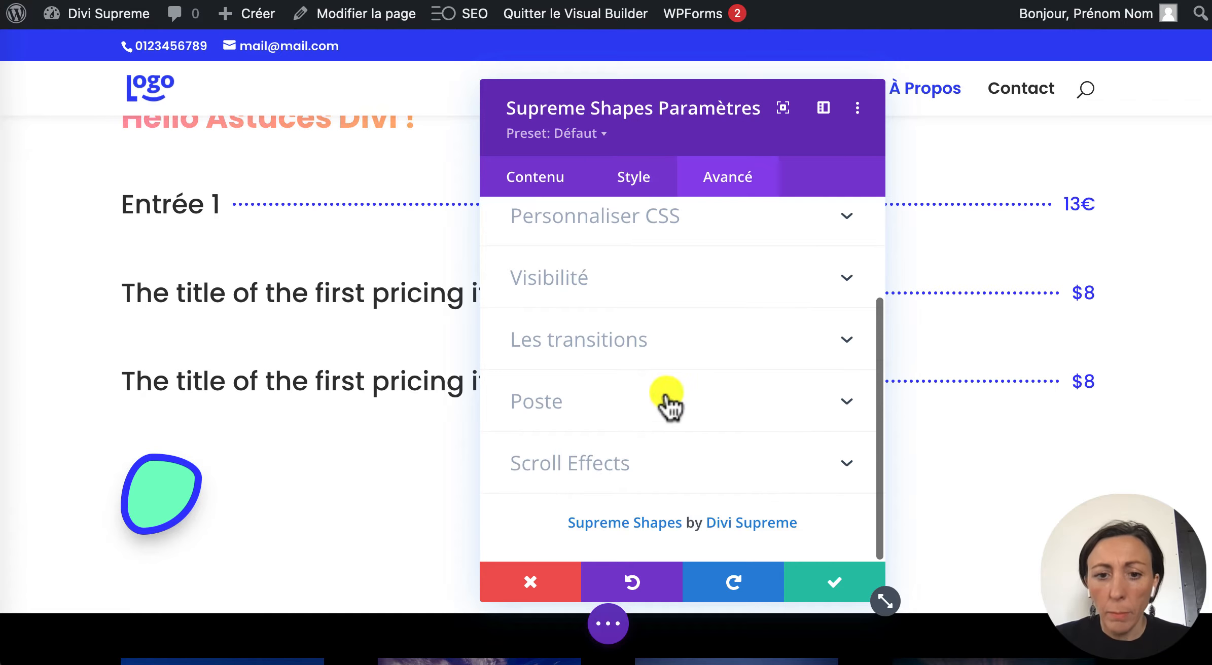
{"action": "left_click", "coordinate": [548, 459]}
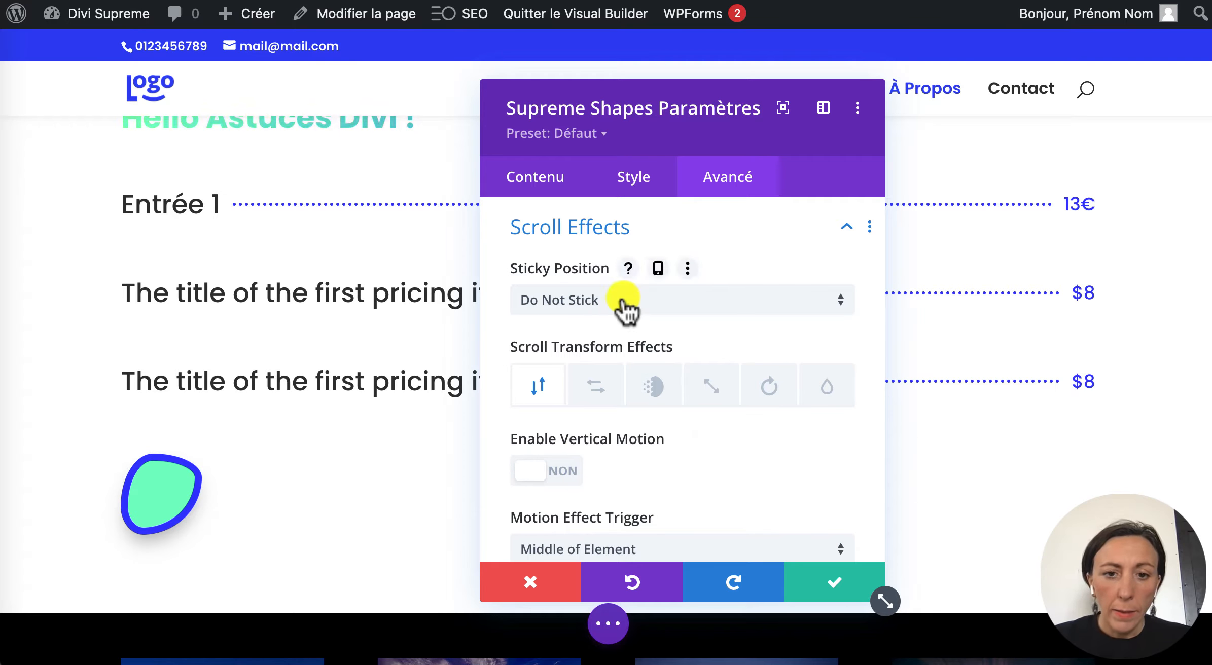
{"action": "scroll", "coordinate": [369, 461], "scroll_direction": "down", "scroll_amount": 3}
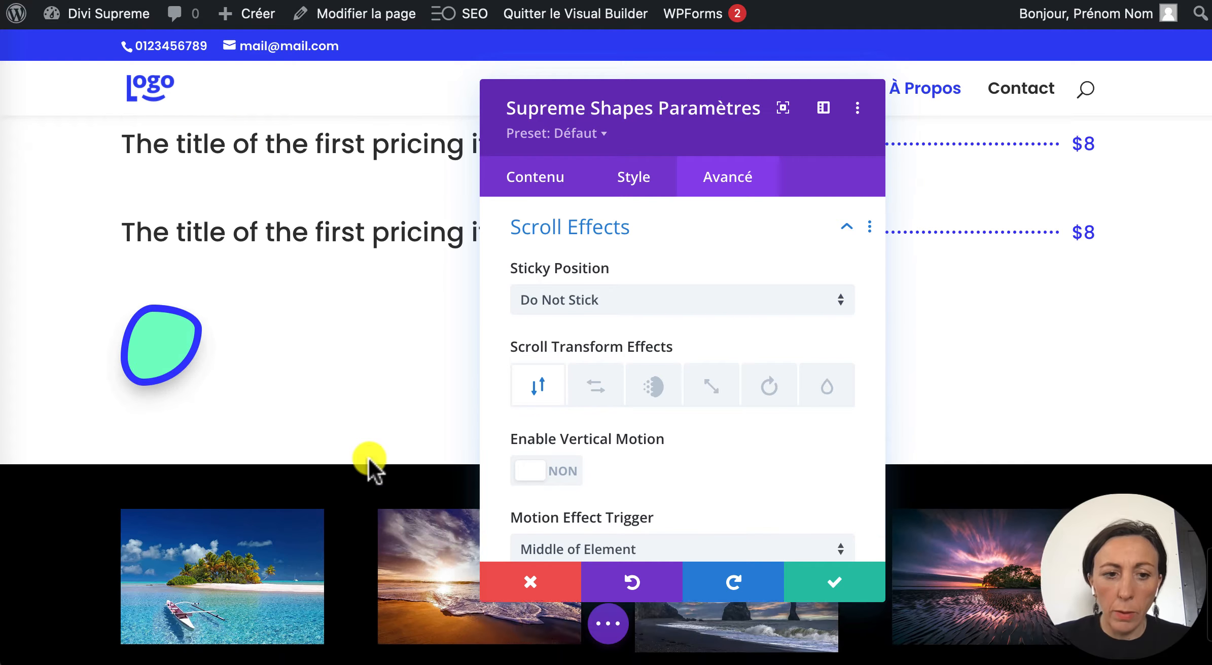
{"action": "scroll", "coordinate": [369, 461], "scroll_direction": "up", "scroll_amount": 4}
{"action": "scroll", "coordinate": [375, 463], "scroll_direction": "down", "scroll_amount": 4}
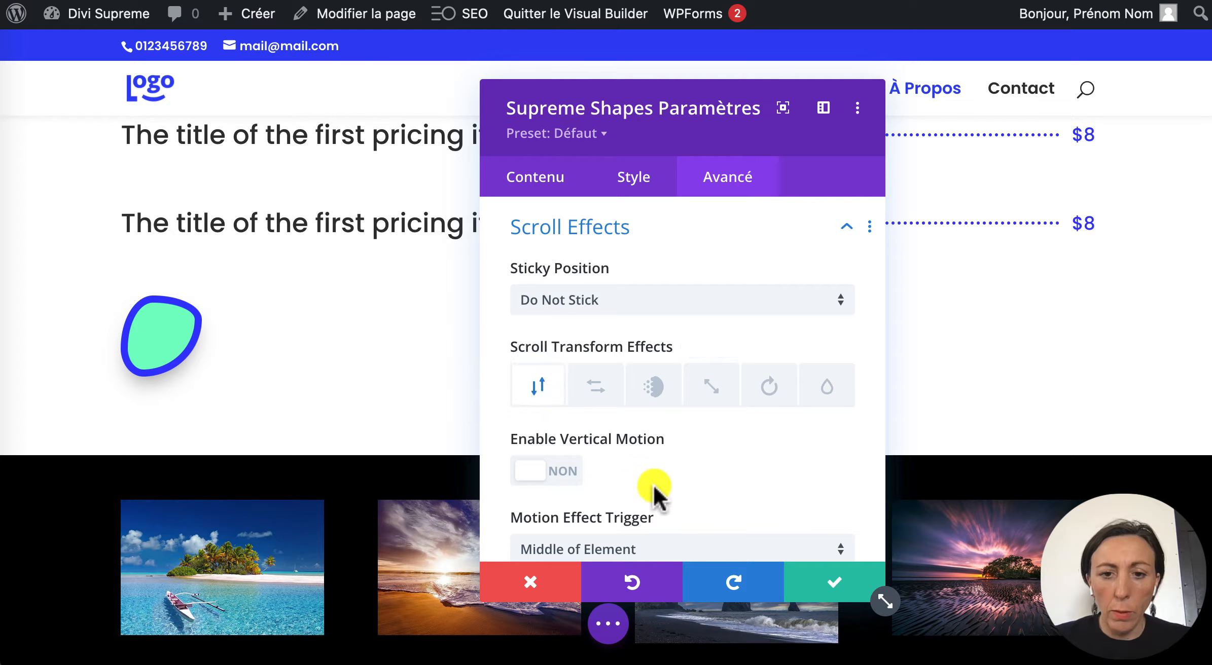
{"action": "scroll", "coordinate": [657, 494], "scroll_direction": "down", "scroll_amount": 2}
{"action": "left_click", "coordinate": [575, 405]}
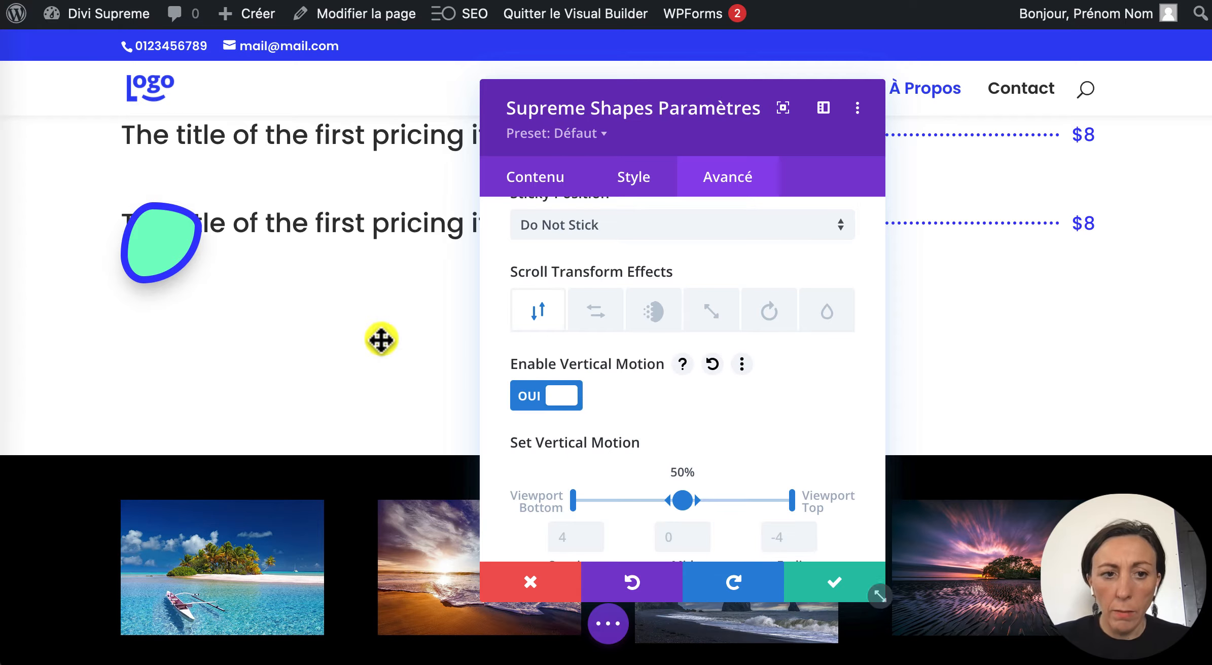
Enable horizontal motion in the shape's scroll transform effects and preview it on the page.
{"action": "left_click", "coordinate": [594, 314]}
{"action": "left_click", "coordinate": [559, 396]}
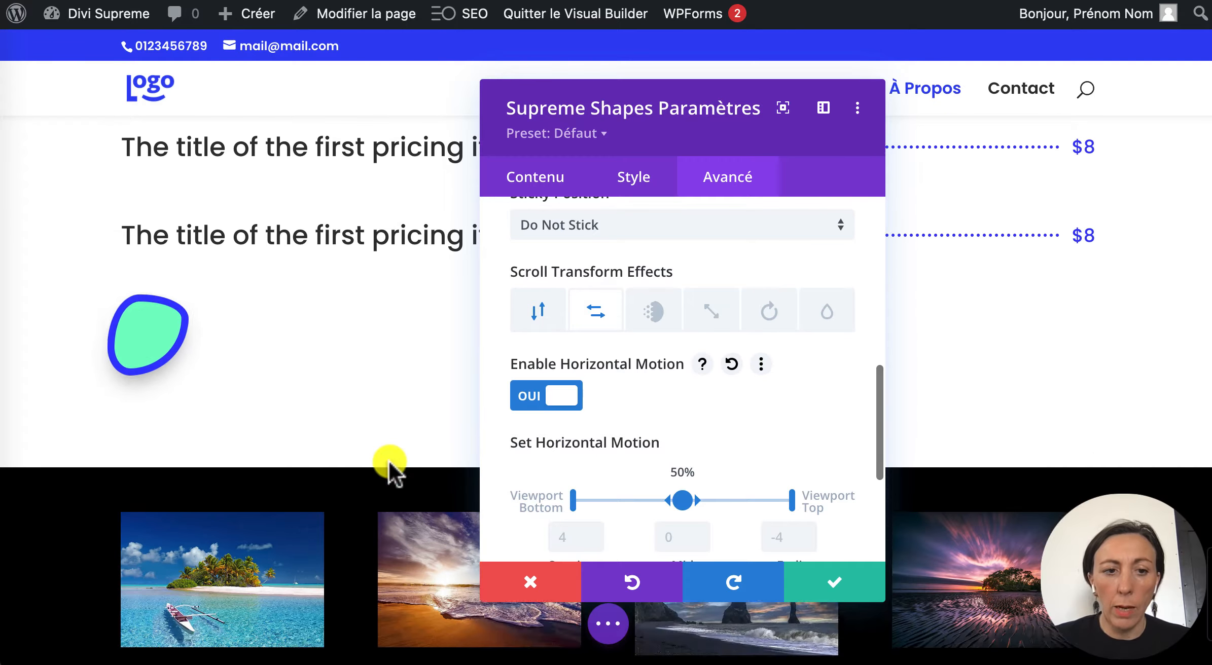
{"action": "scroll", "coordinate": [389, 463], "scroll_direction": "down", "scroll_amount": 3}
{"action": "scroll", "coordinate": [390, 463], "scroll_direction": "up", "scroll_amount": 3}
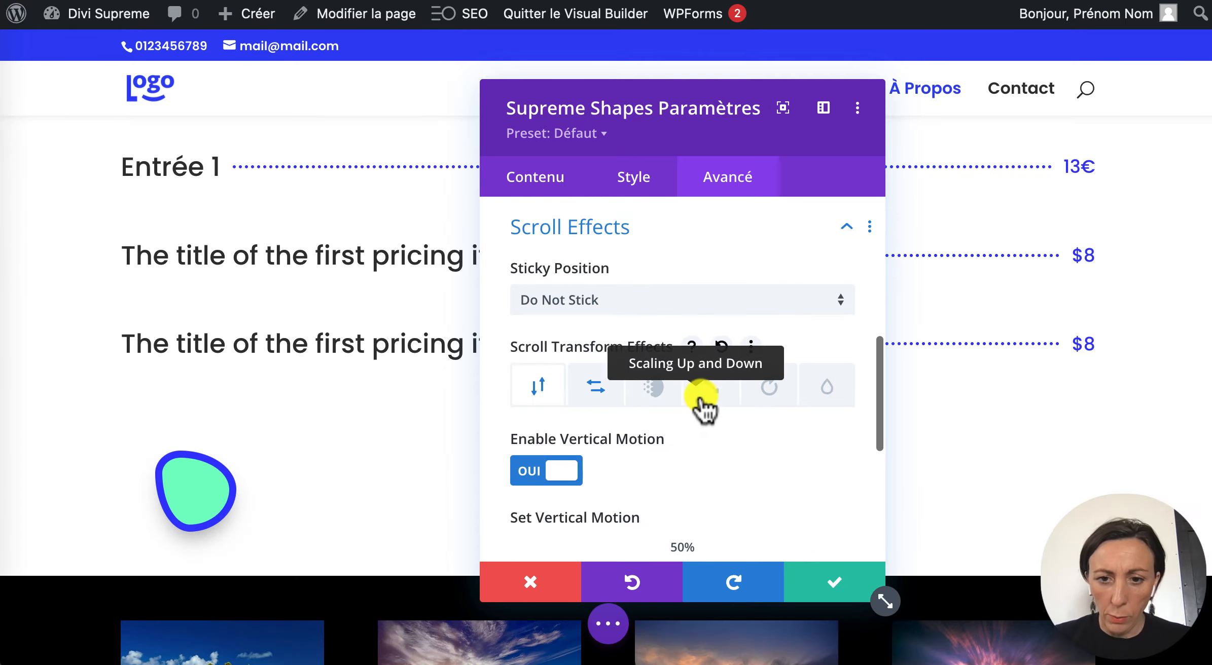
Enable the shape's rotating scroll effect with points at 14% and 56%, preview it, and save the module.
{"action": "left_click", "coordinate": [760, 390]}
{"action": "left_click", "coordinate": [565, 477]}
{"action": "scroll", "coordinate": [573, 489], "scroll_direction": "down", "scroll_amount": 4}
{"action": "scroll", "coordinate": [326, 389], "scroll_direction": "down", "scroll_amount": 4}
{"action": "scroll", "coordinate": [326, 389], "scroll_direction": "up", "scroll_amount": 2}
{"action": "scroll", "coordinate": [326, 389], "scroll_direction": "up", "scroll_amount": 4}
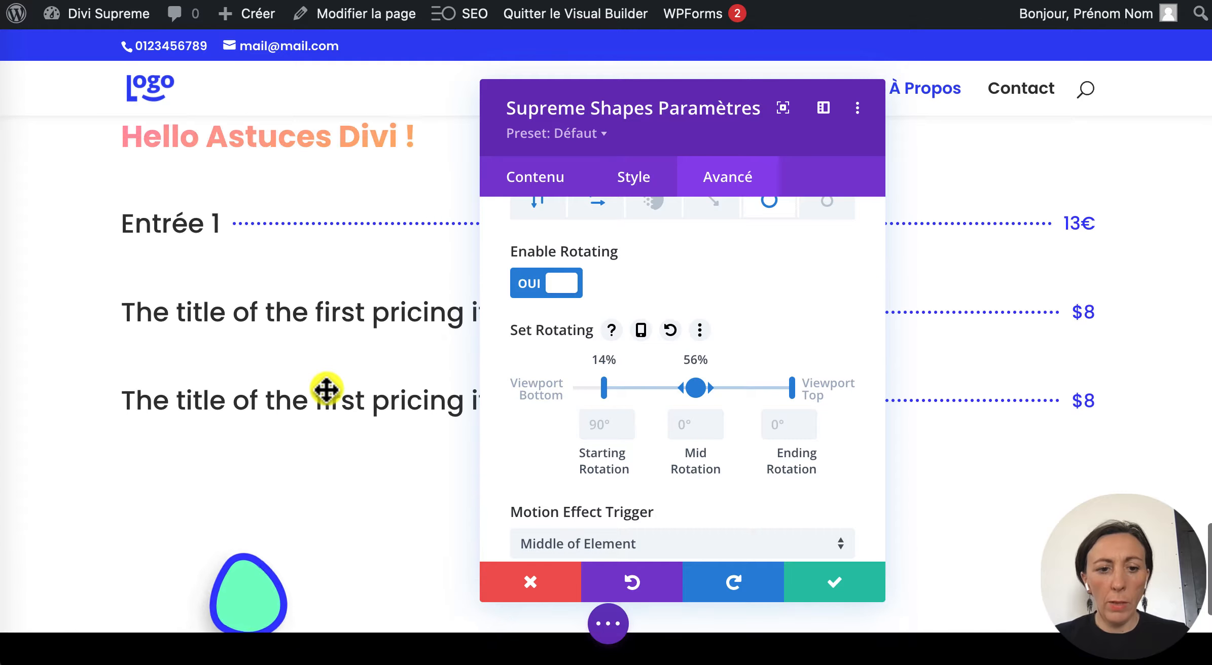
{"action": "left_click", "coordinate": [848, 582]}
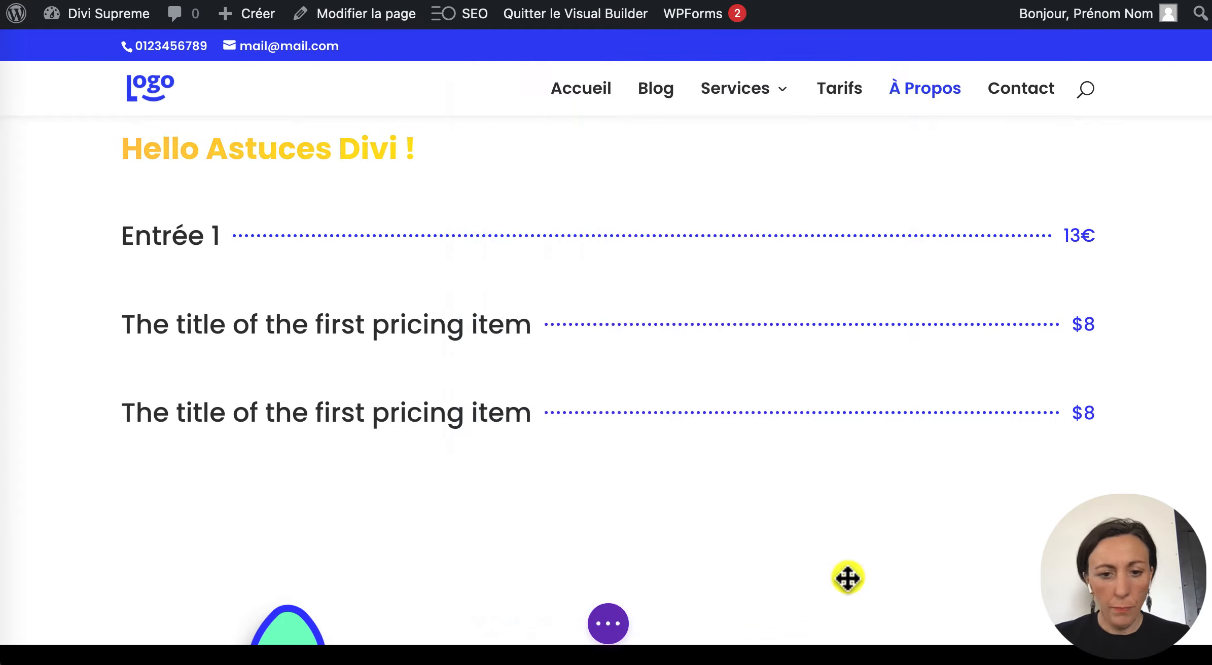
Insert the Supreme Content Toggle module in the empty row below the shape.
{"action": "scroll", "coordinate": [566, 226], "scroll_direction": "down", "scroll_amount": 10}
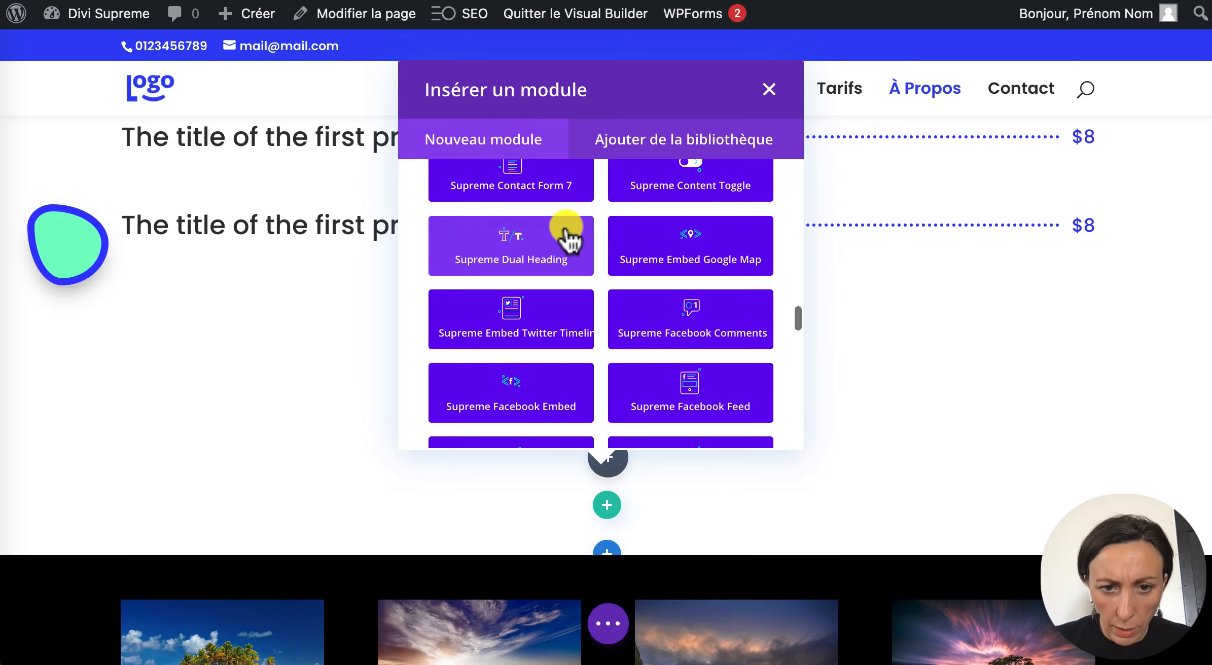
{"action": "left_click", "coordinate": [694, 269]}
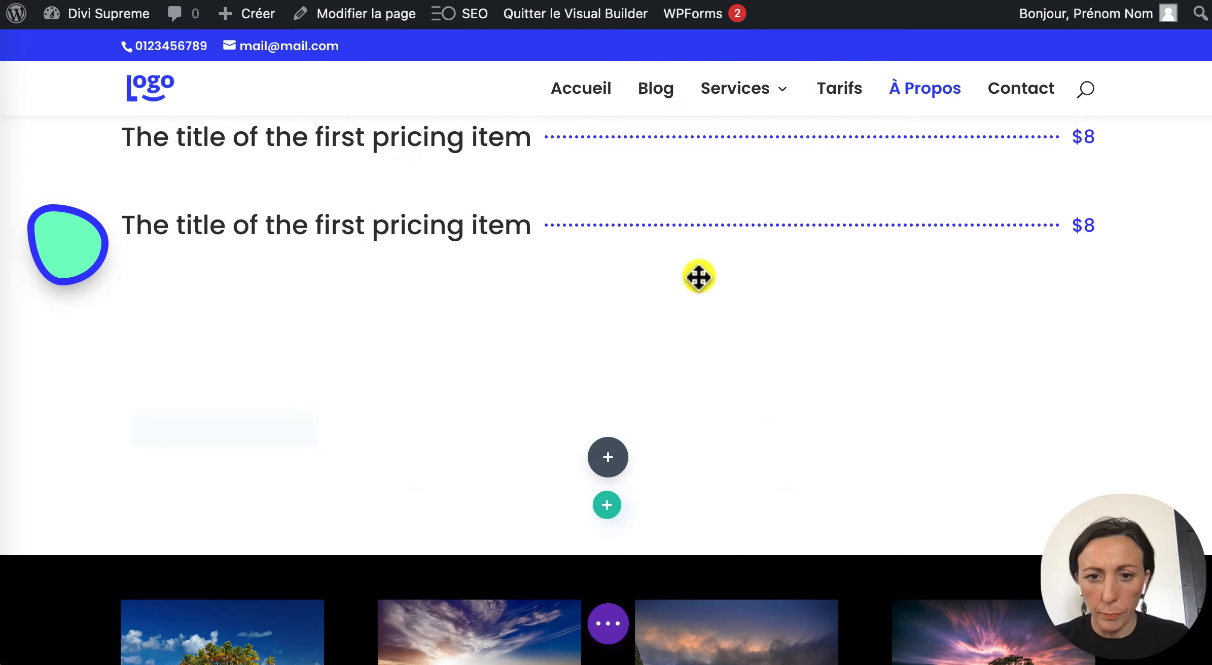
{"action": "scroll", "coordinate": [363, 362], "scroll_direction": "down", "scroll_amount": 3}
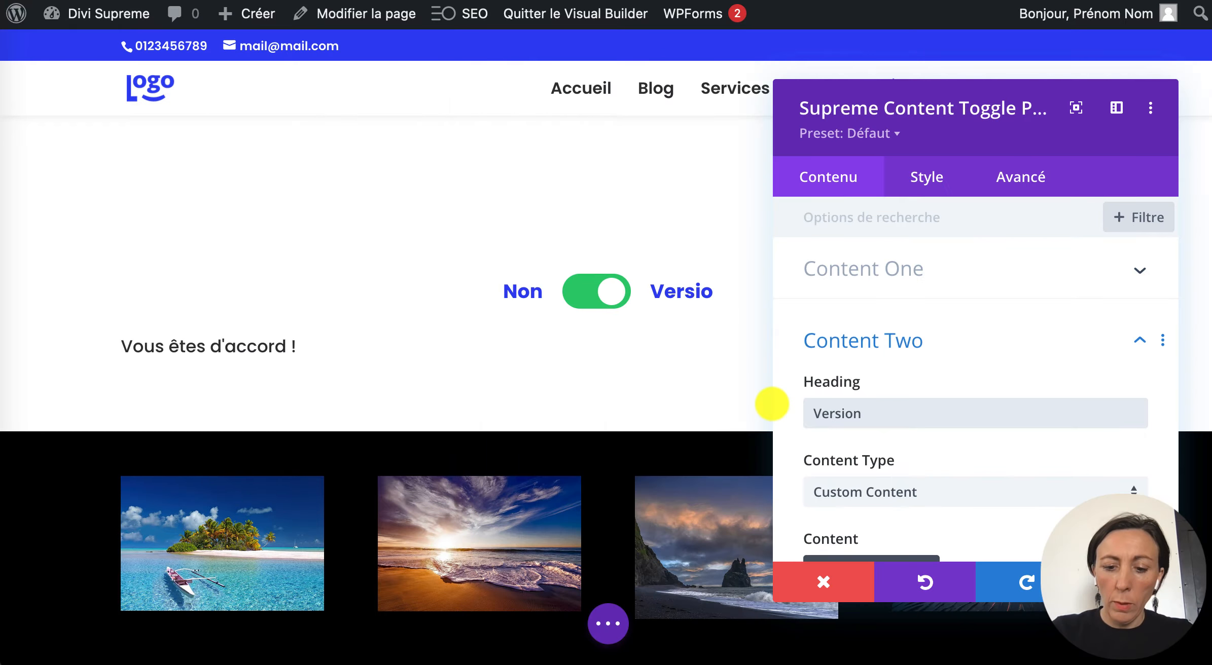
Set the toggle's Content Two heading to "Version Premium" and Content One heading to "Version Gratuite", and test the switch.
{"action": "type", "text": "P"}
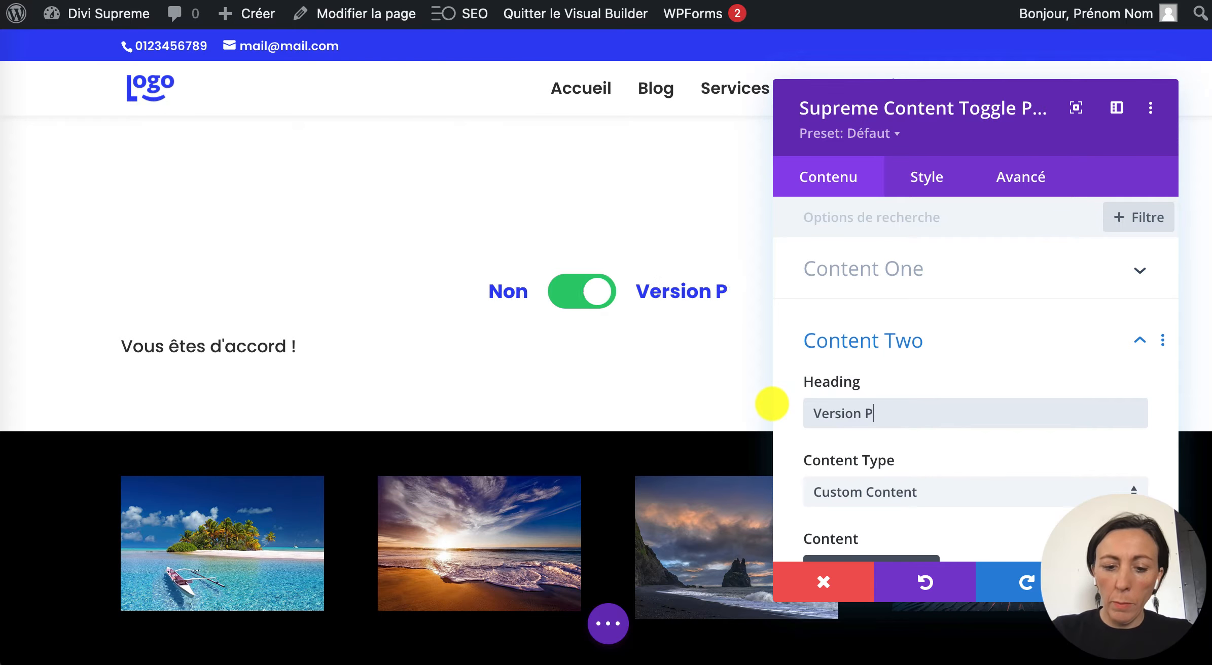
{"action": "type", "text": "remium"}
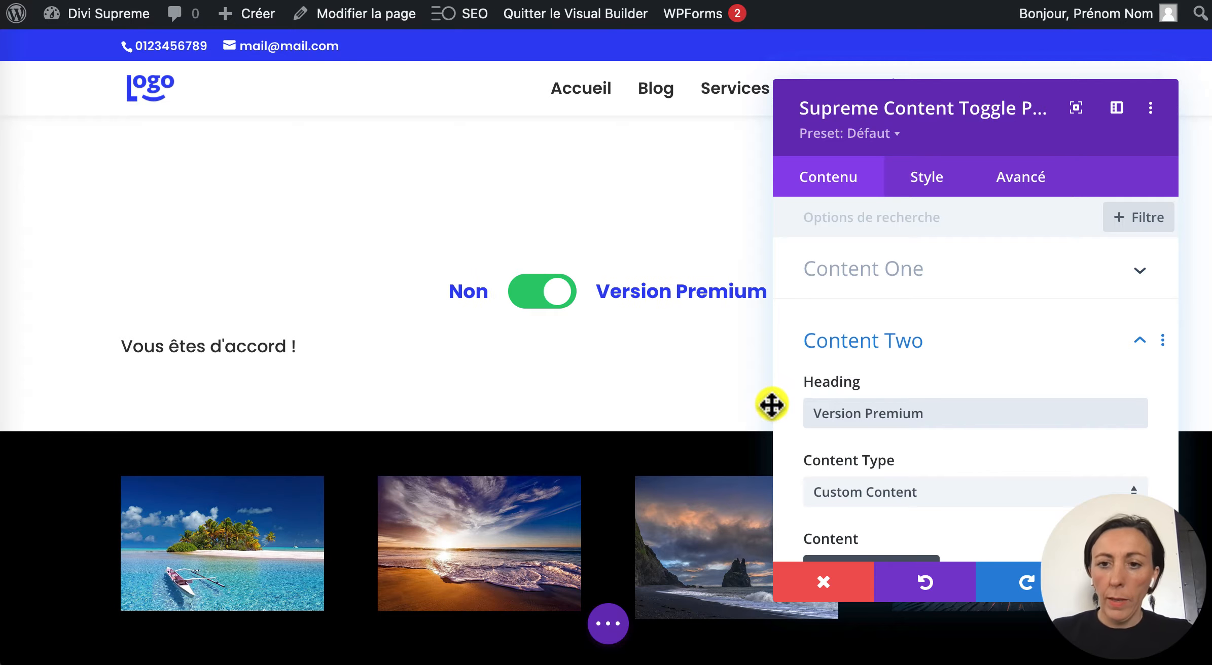
{"action": "left_click", "coordinate": [957, 292]}
{"action": "left_click_drag", "start_coordinate": [916, 349], "coordinate": [748, 346]}
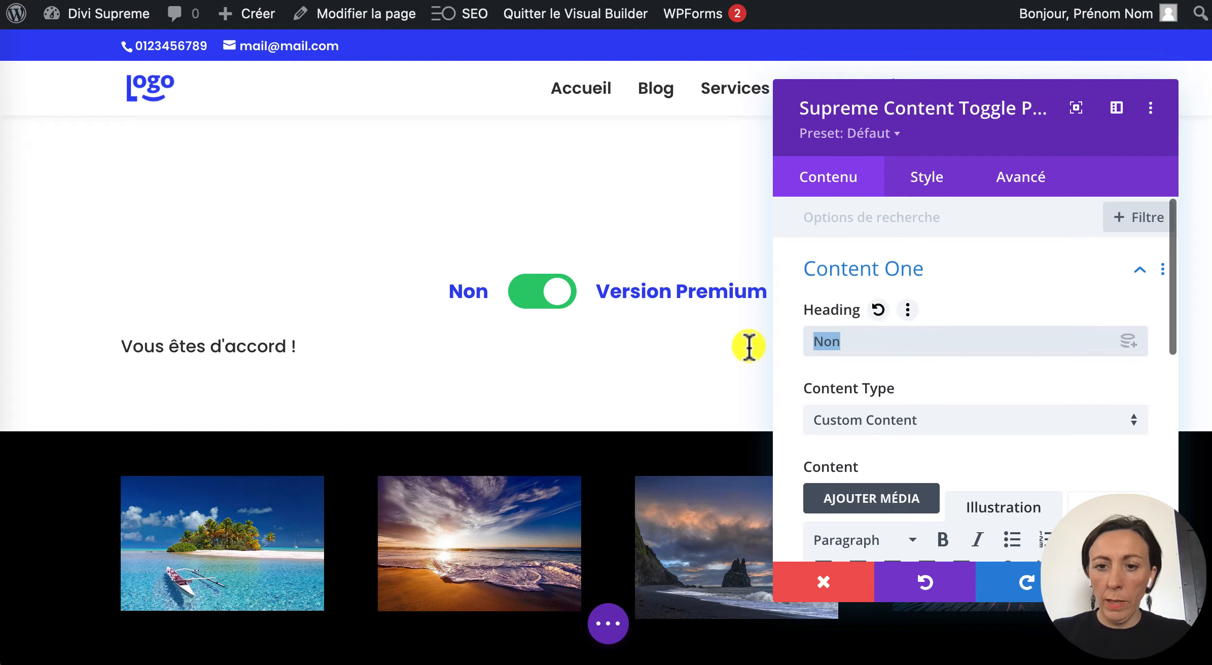
{"action": "type", "text": "Version "}
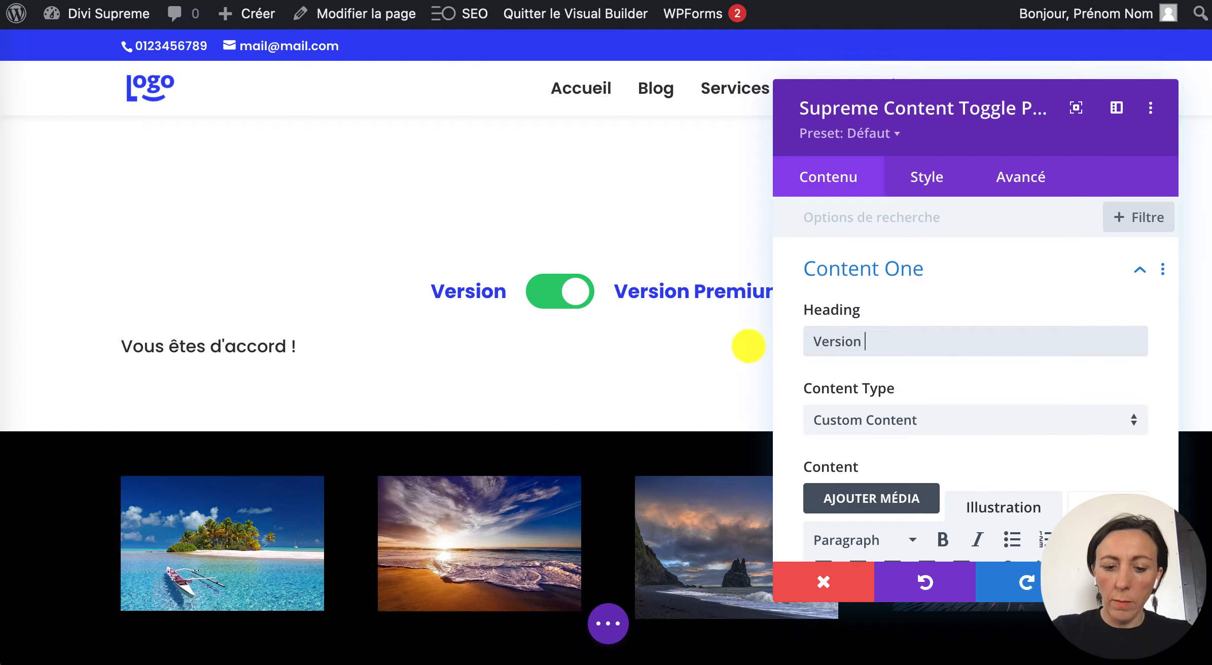
{"action": "type", "text": "Gratuite"}
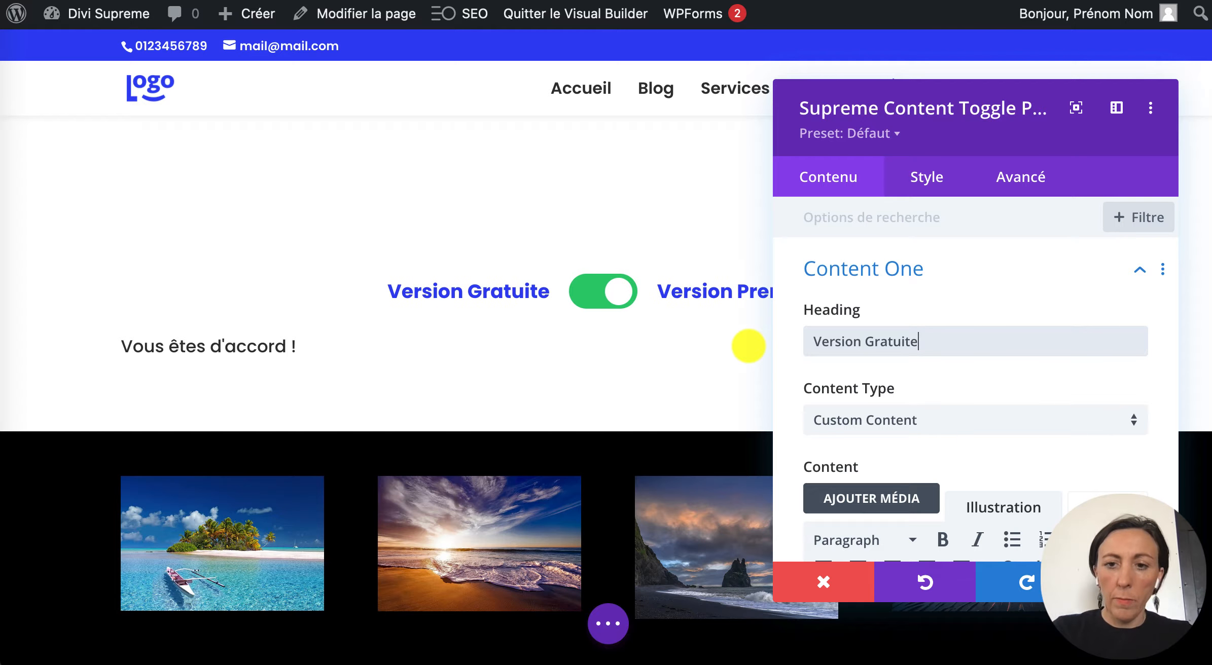
{"action": "scroll", "coordinate": [1071, 510], "scroll_direction": "down", "scroll_amount": 3}
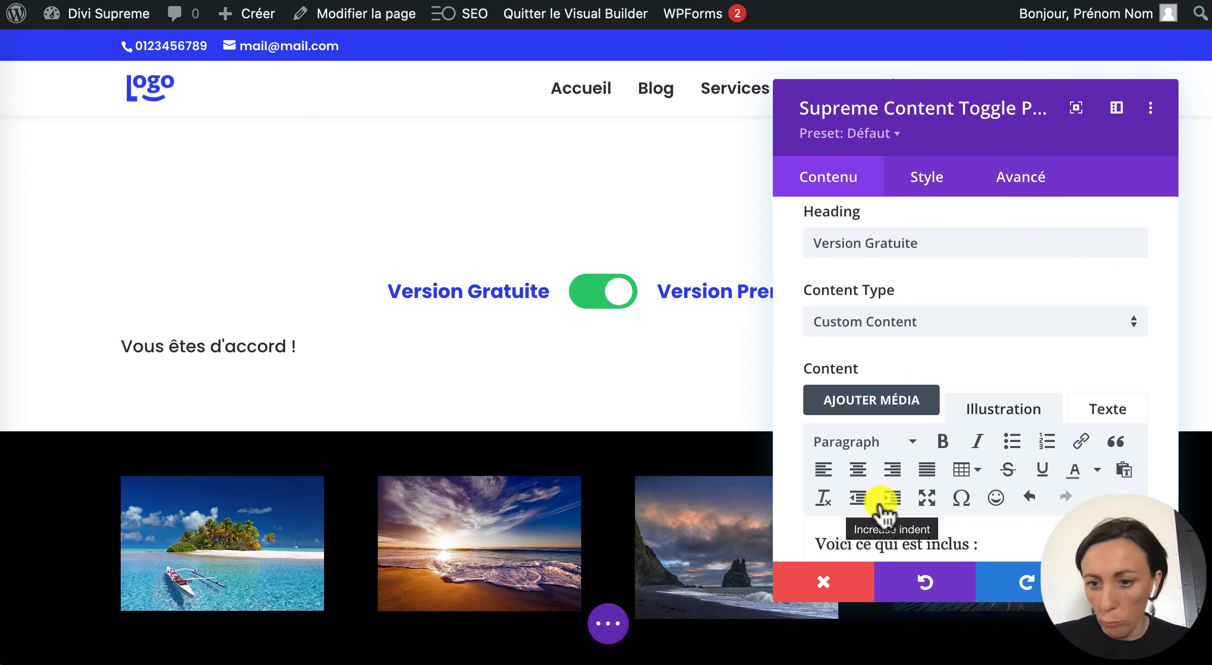
{"action": "left_click", "coordinate": [585, 290]}
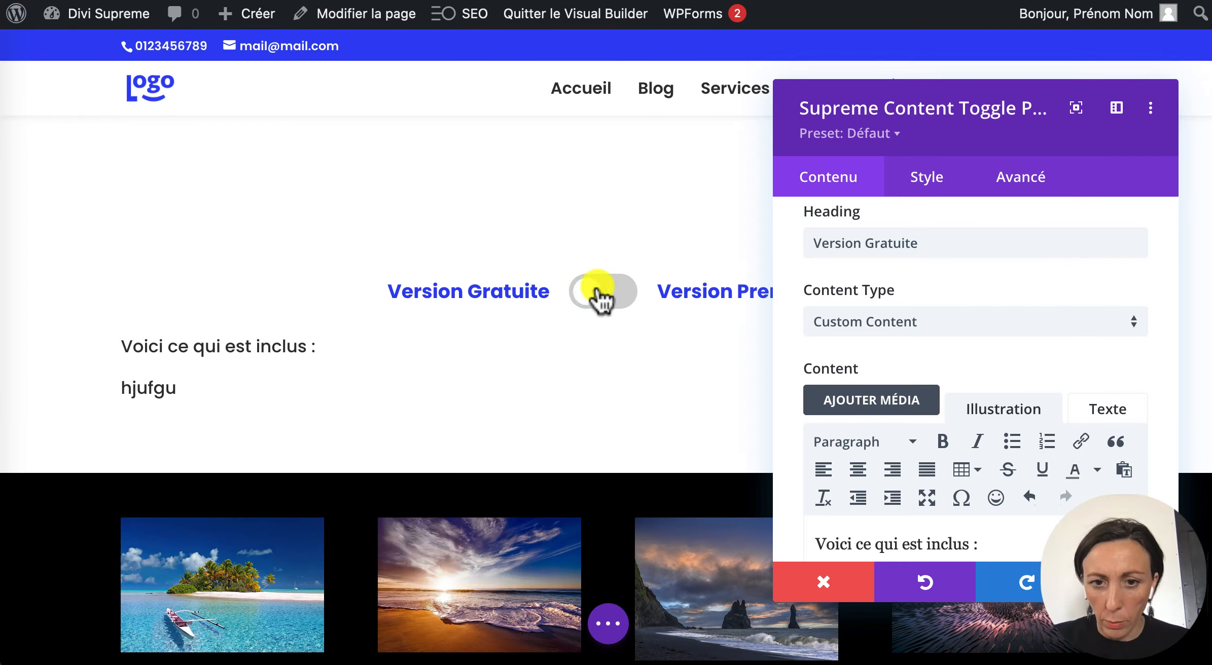
{"action": "left_click", "coordinate": [632, 292]}
Set the Switcher Secondary Background to mint green (#78ffc6) in the toggle's style settings and test the switch.
{"action": "left_click", "coordinate": [925, 176]}
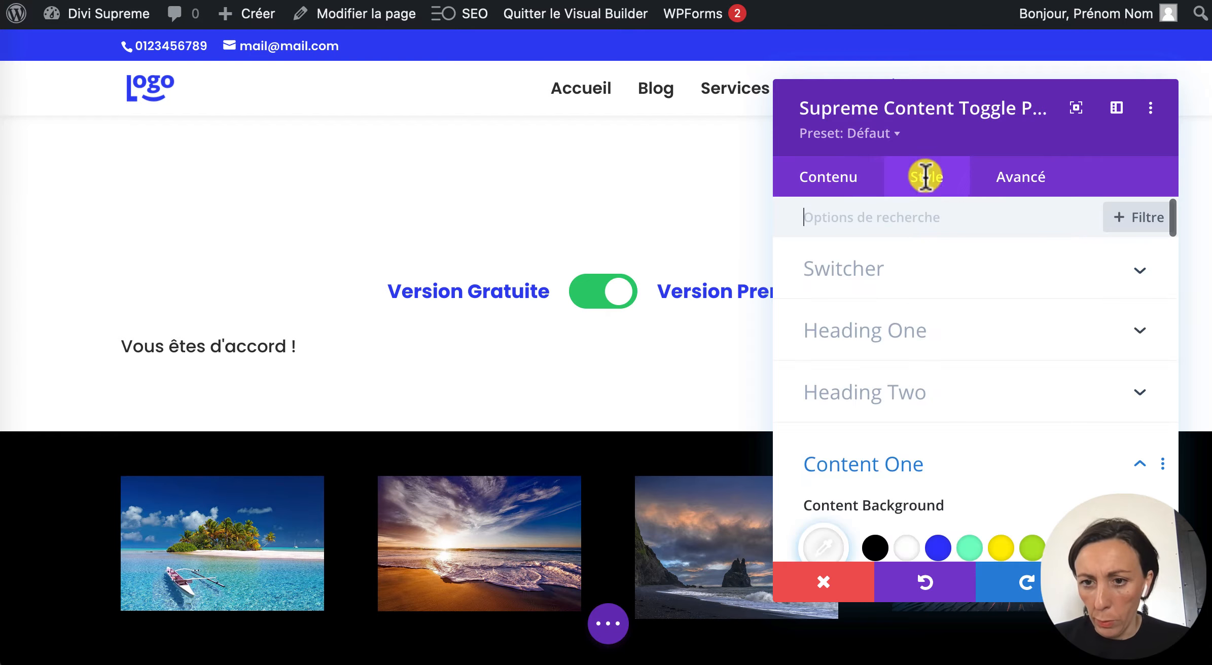
{"action": "left_click", "coordinate": [888, 278]}
{"action": "scroll", "coordinate": [963, 385], "scroll_direction": "down", "scroll_amount": 5}
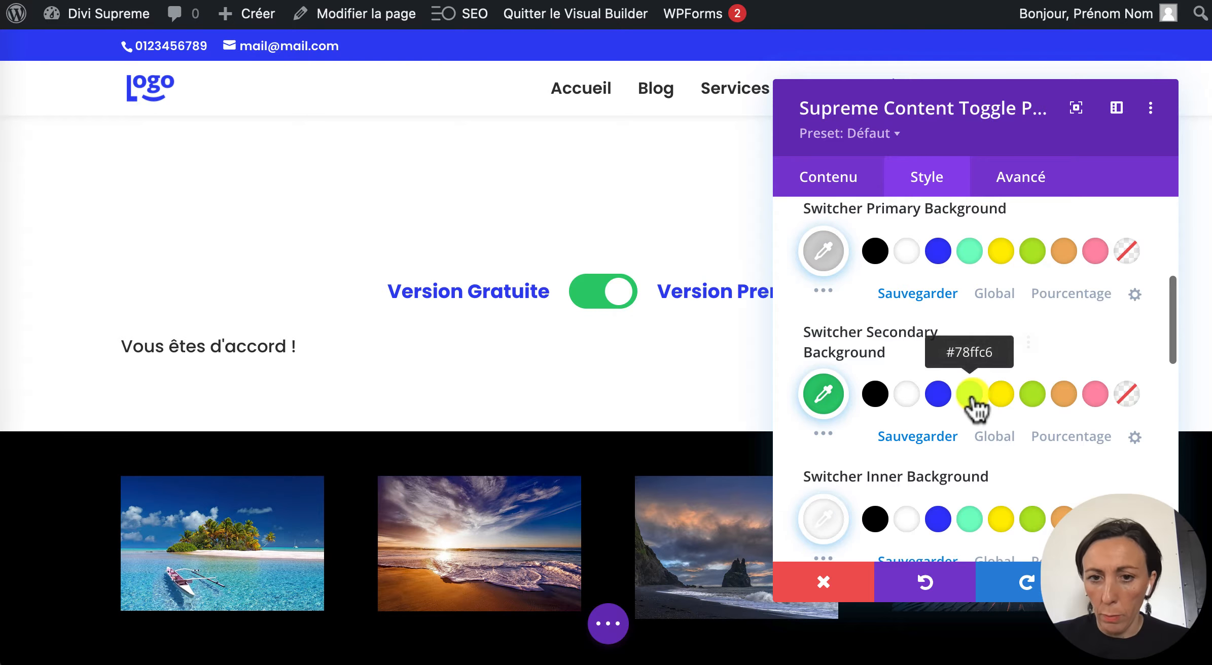
{"action": "left_click", "coordinate": [969, 394]}
{"action": "left_click", "coordinate": [596, 298]}
{"action": "left_click", "coordinate": [634, 296]}
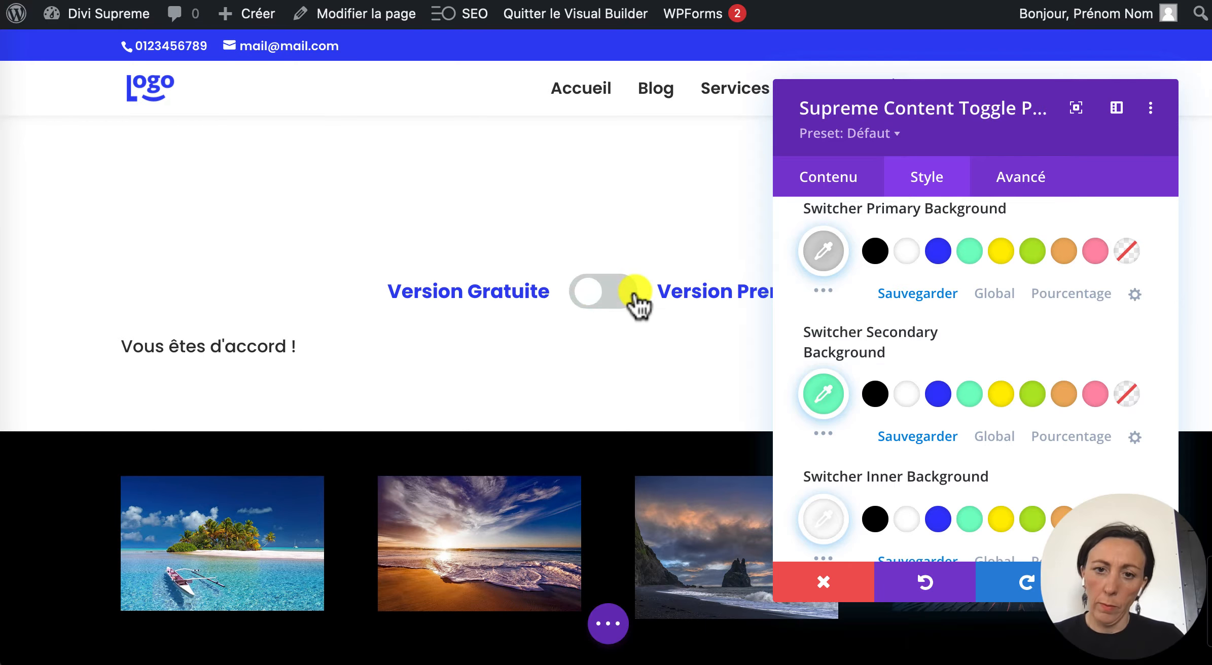
Insert the Supreme Breadcrumbs module in the empty row below the content toggle.
{"action": "scroll", "coordinate": [1060, 377], "scroll_direction": "down", "scroll_amount": 10}
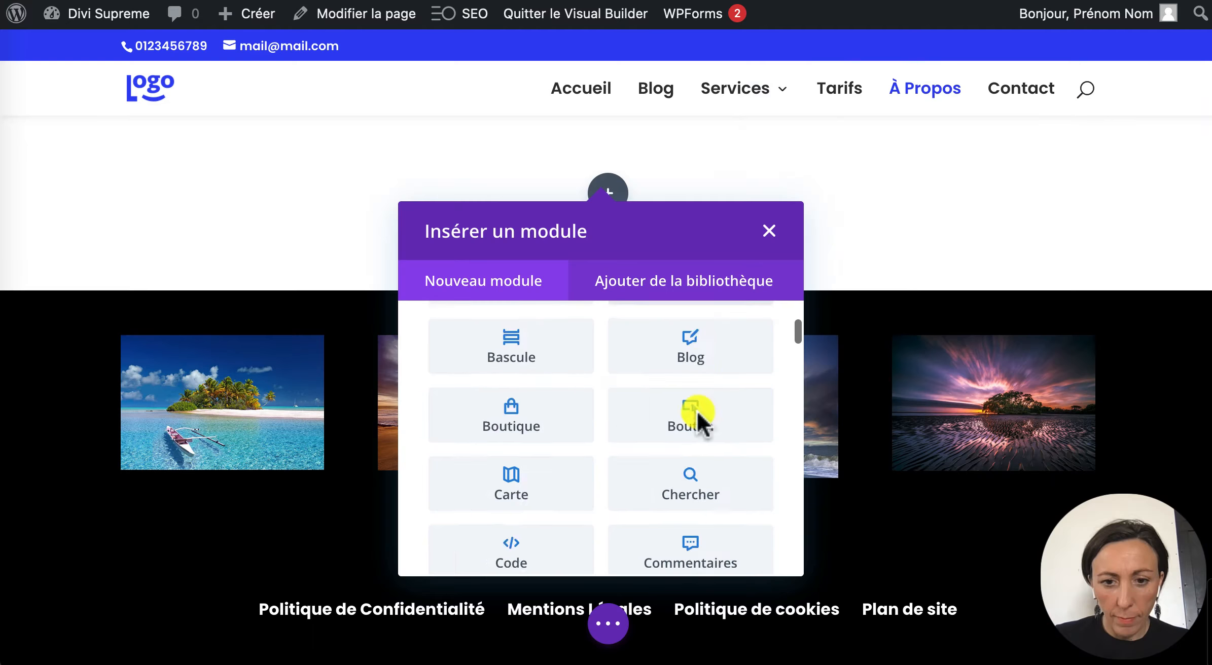
{"action": "scroll", "coordinate": [697, 413], "scroll_direction": "down", "scroll_amount": 10}
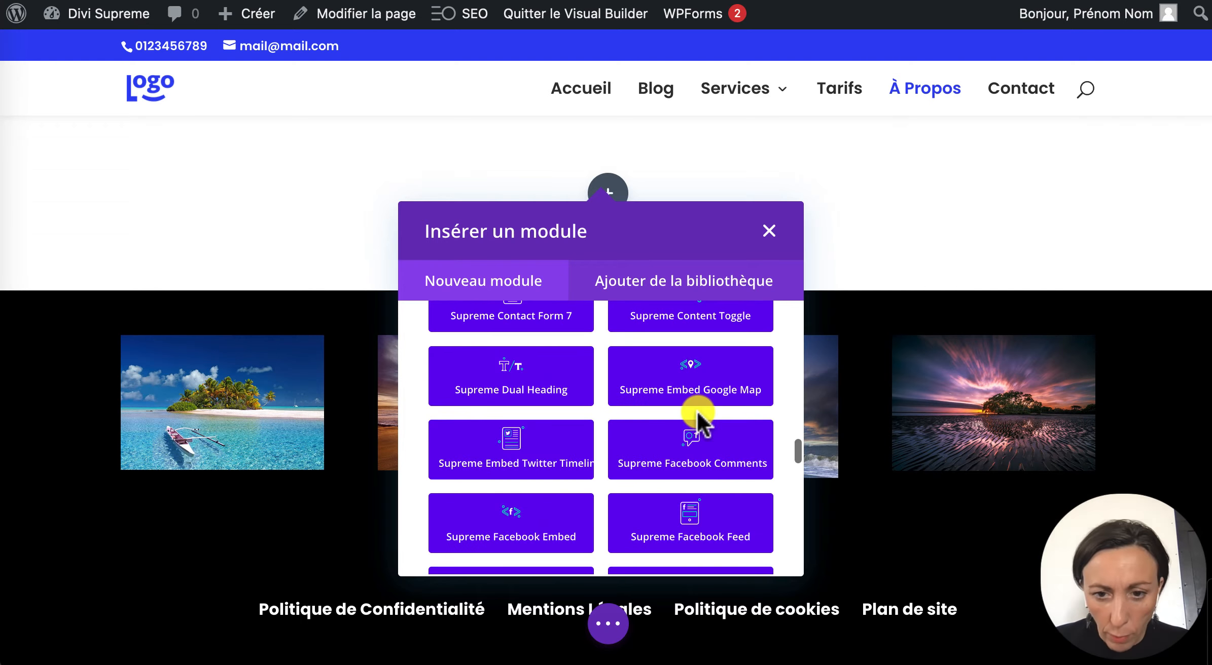
{"action": "scroll", "coordinate": [532, 421], "scroll_direction": "up", "scroll_amount": 5}
{"action": "left_click", "coordinate": [524, 415]}
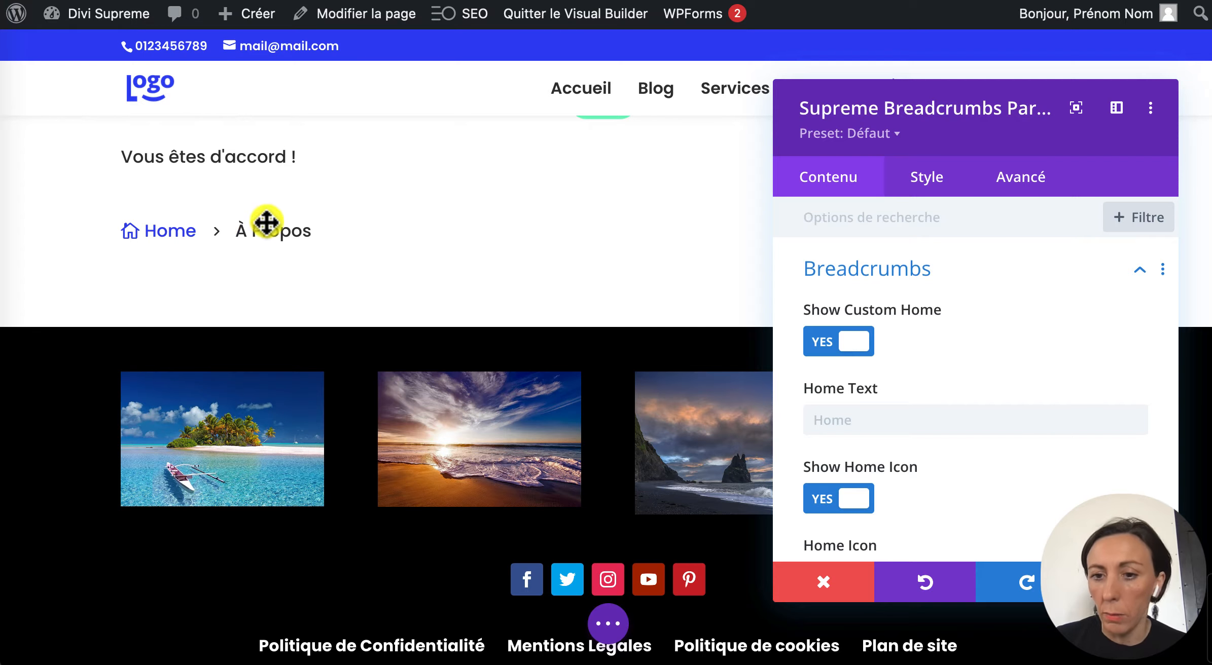
Set the breadcrumbs' Home Text to "Accueil".
{"action": "scroll", "coordinate": [871, 390], "scroll_direction": "down", "scroll_amount": 3}
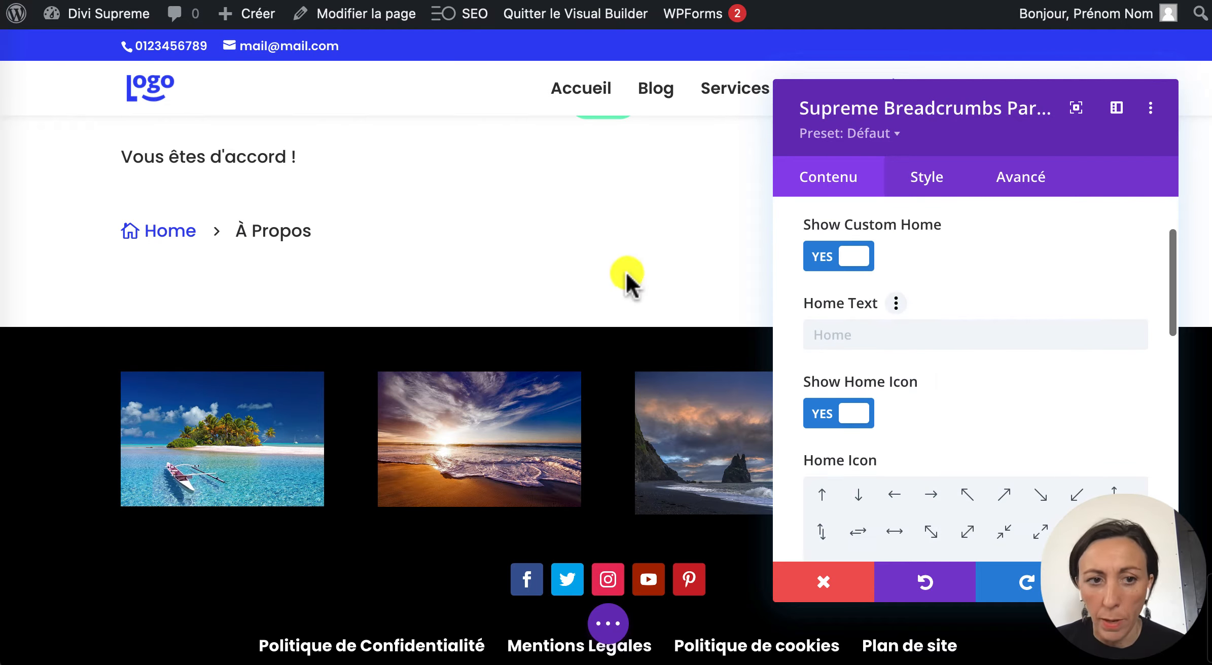
{"action": "left_click", "coordinate": [857, 336]}
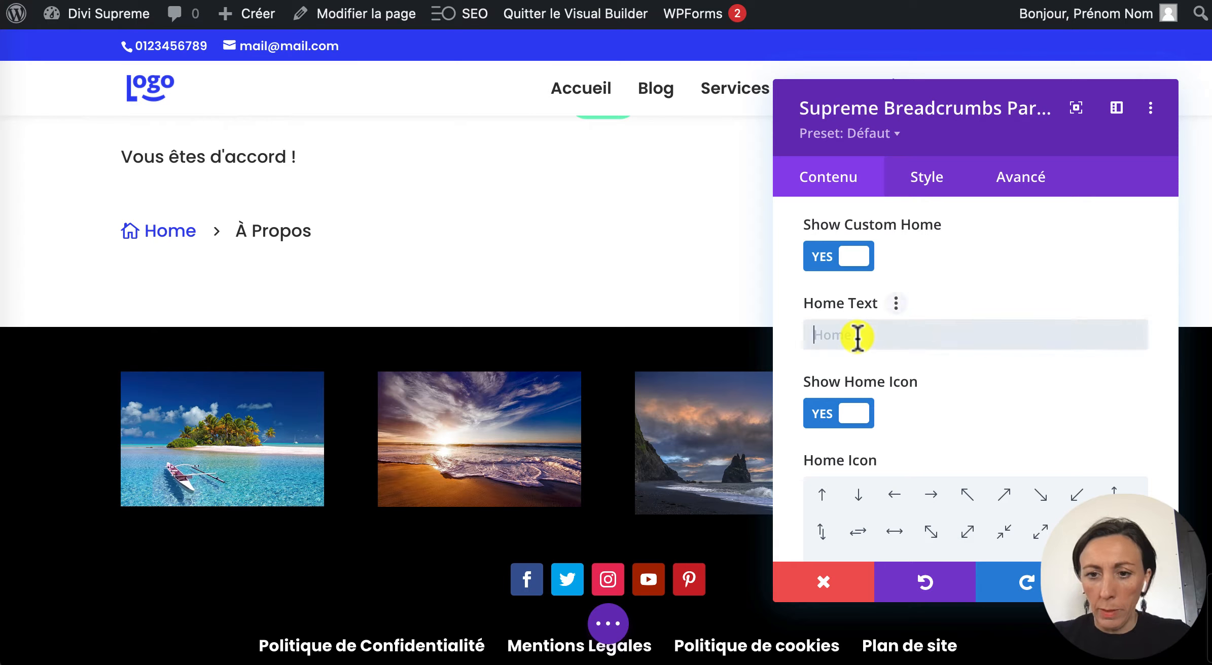
{"action": "type", "text": "Accueil"}
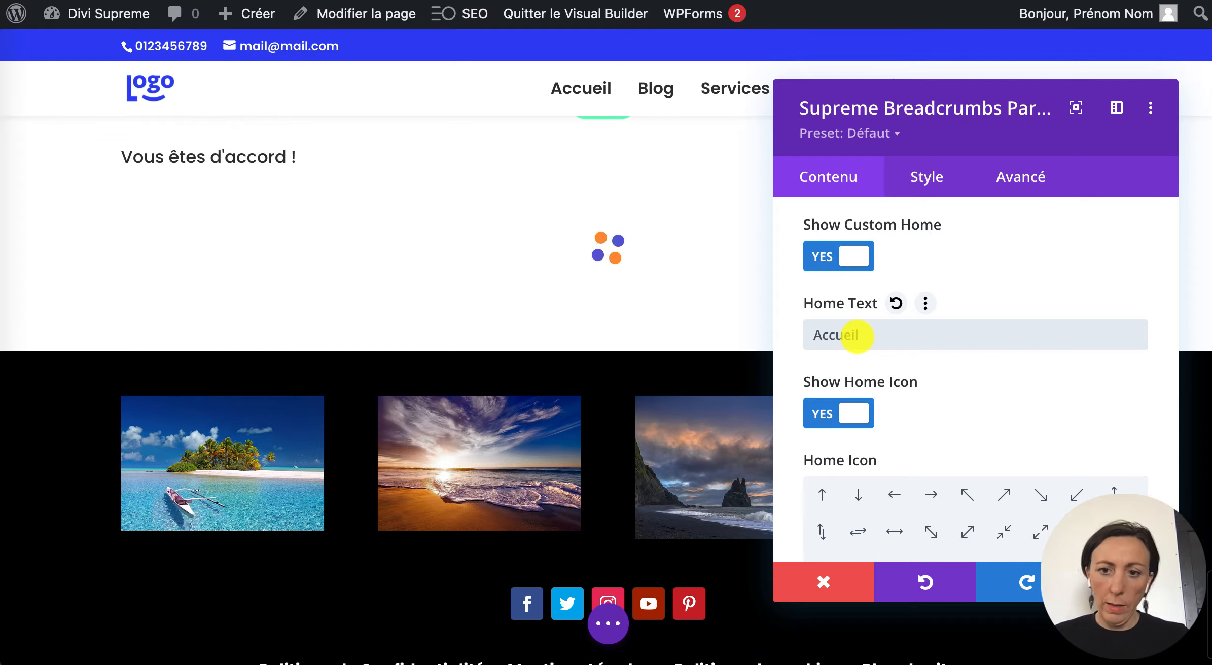
Move the breadcrumbs to the top of the page, between the "Notre parcours !" banner and the intro paragraph.
{"action": "scroll", "coordinate": [987, 421], "scroll_direction": "down", "scroll_amount": 3}
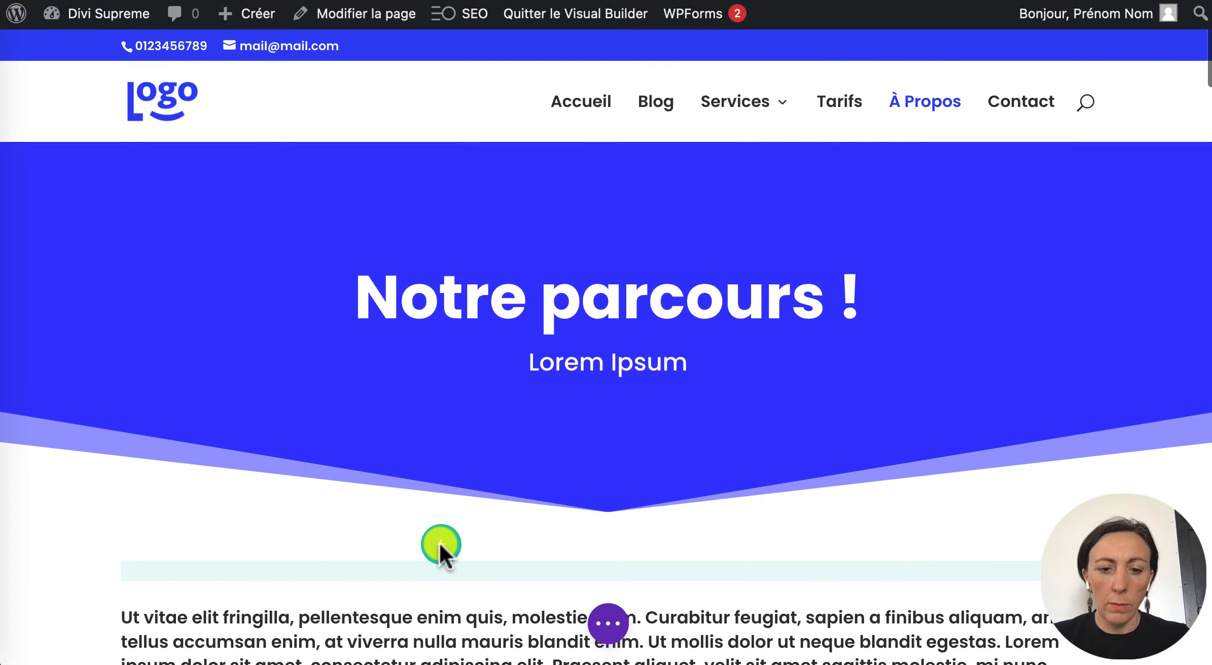
{"action": "scroll", "coordinate": [440, 544], "scroll_direction": "down", "scroll_amount": 6}
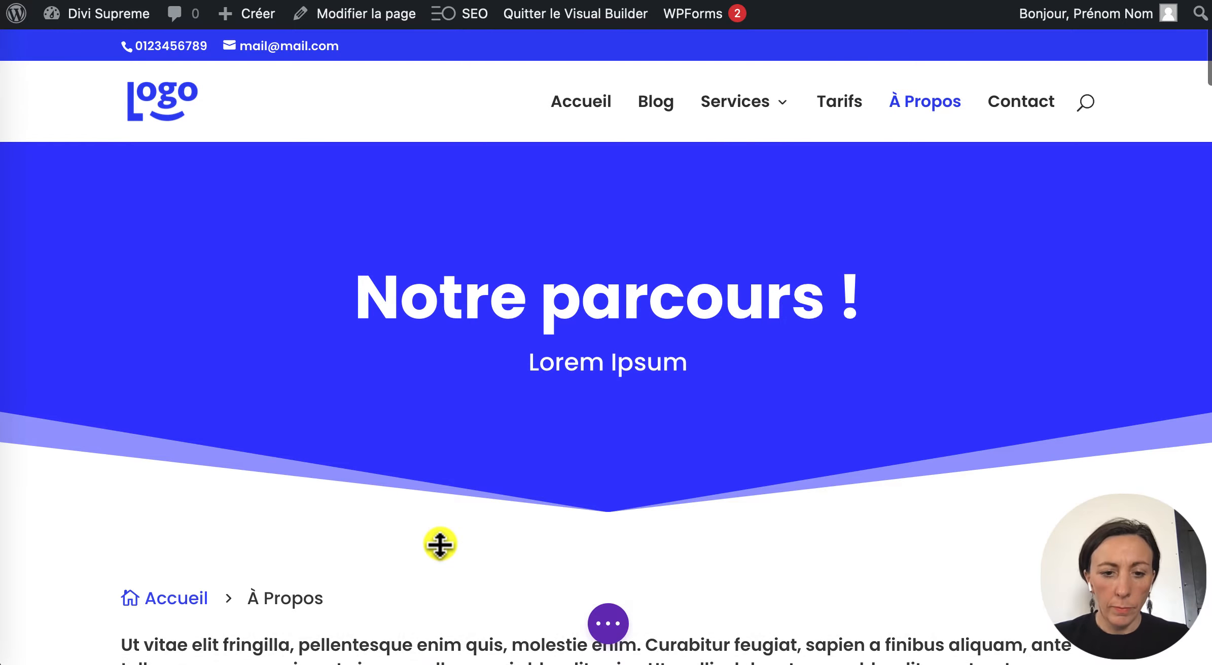
{"action": "scroll", "coordinate": [440, 544], "scroll_direction": "down", "scroll_amount": 1}
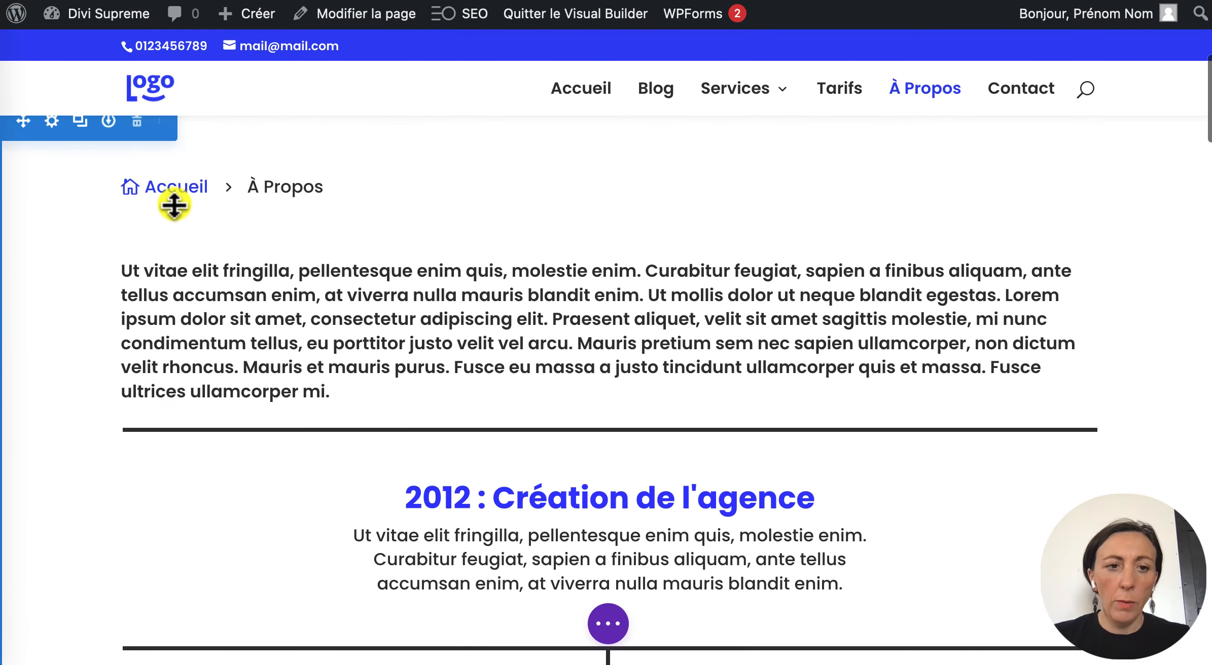
Add a one-column row below the content toggle near the end of the page.
{"action": "scroll", "coordinate": [394, 345], "scroll_direction": "down", "scroll_amount": 10}
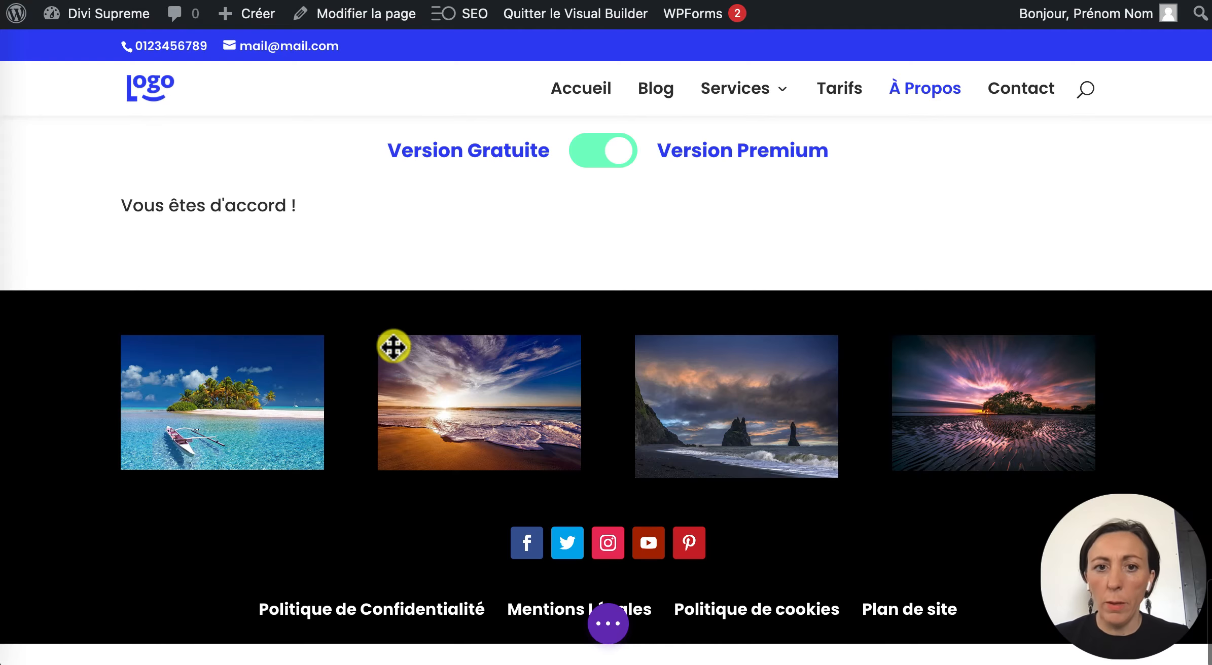
{"action": "scroll", "coordinate": [393, 347], "scroll_direction": "up", "scroll_amount": 5}
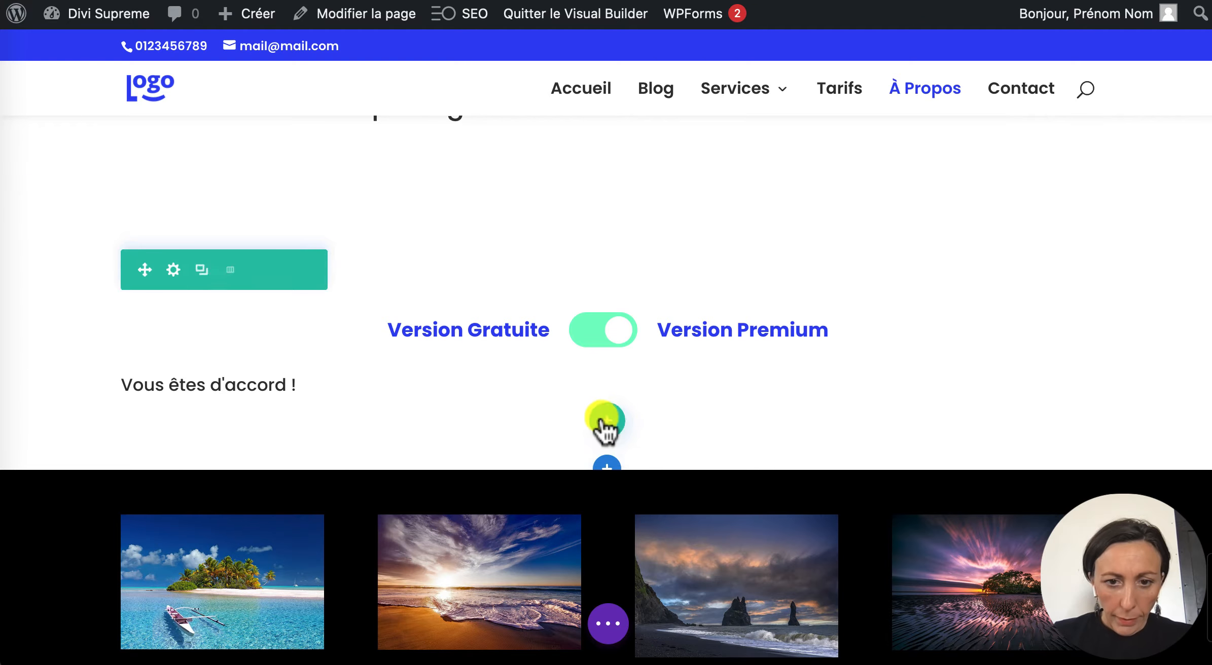
{"action": "left_click", "coordinate": [606, 411]}
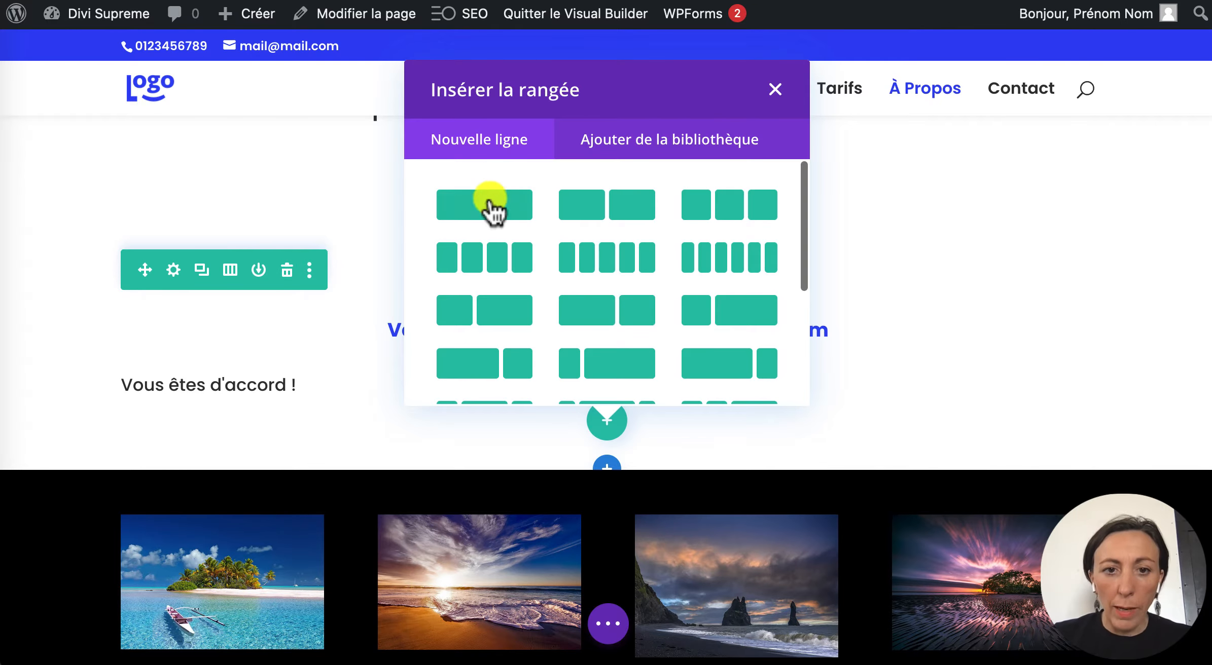
{"action": "left_click", "coordinate": [490, 205]}
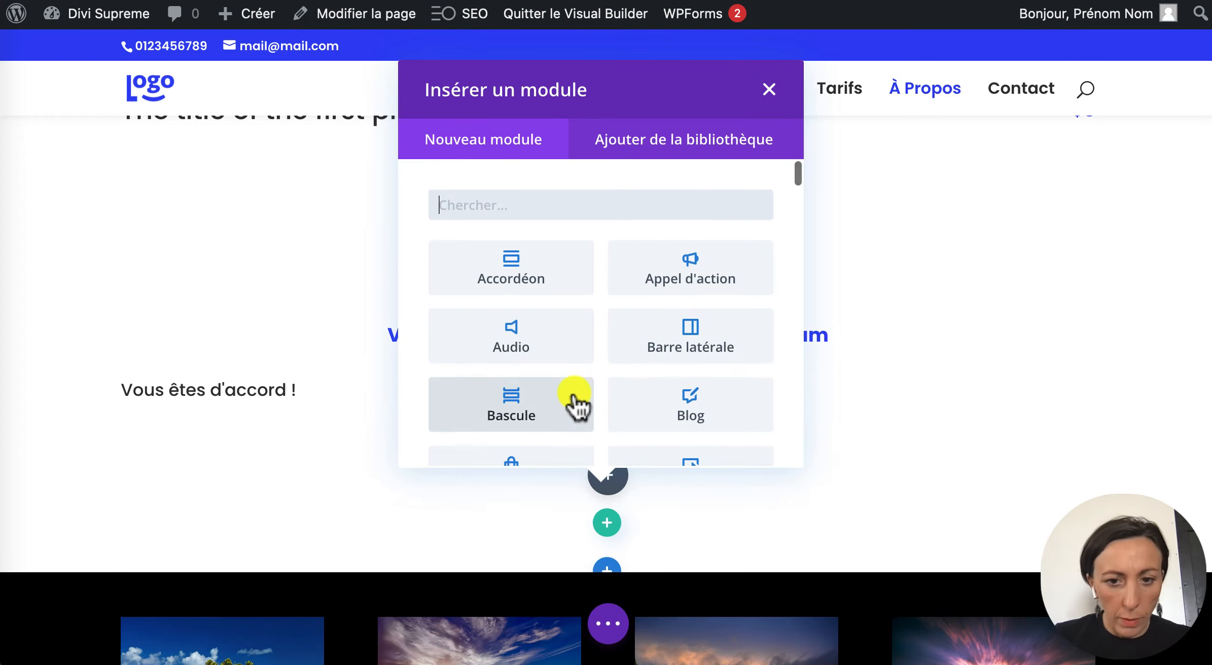
Insert the Supreme Blog Carousel module in the new row below the content toggle and page through its articles.
{"action": "scroll", "coordinate": [574, 400], "scroll_direction": "down", "scroll_amount": 15}
{"action": "scroll", "coordinate": [691, 307], "scroll_direction": "up", "scroll_amount": 2}
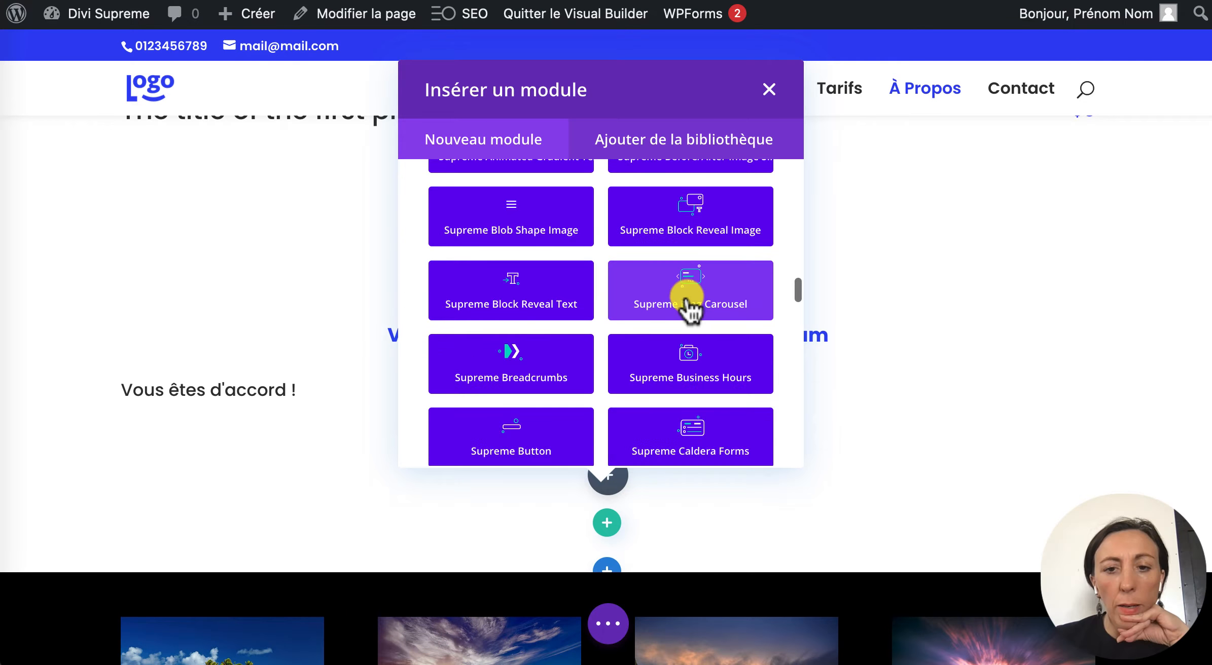
{"action": "left_click", "coordinate": [691, 307]}
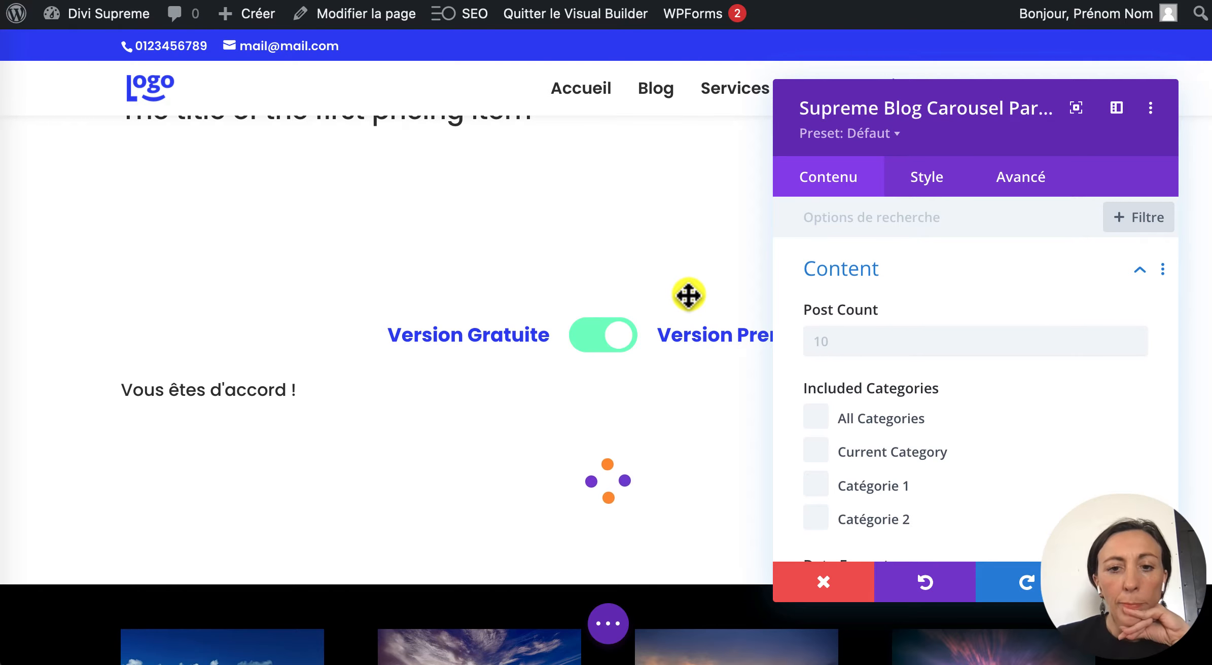
{"action": "scroll", "coordinate": [689, 295], "scroll_direction": "down", "scroll_amount": 3}
{"action": "scroll", "coordinate": [552, 337], "scroll_direction": "down", "scroll_amount": 6}
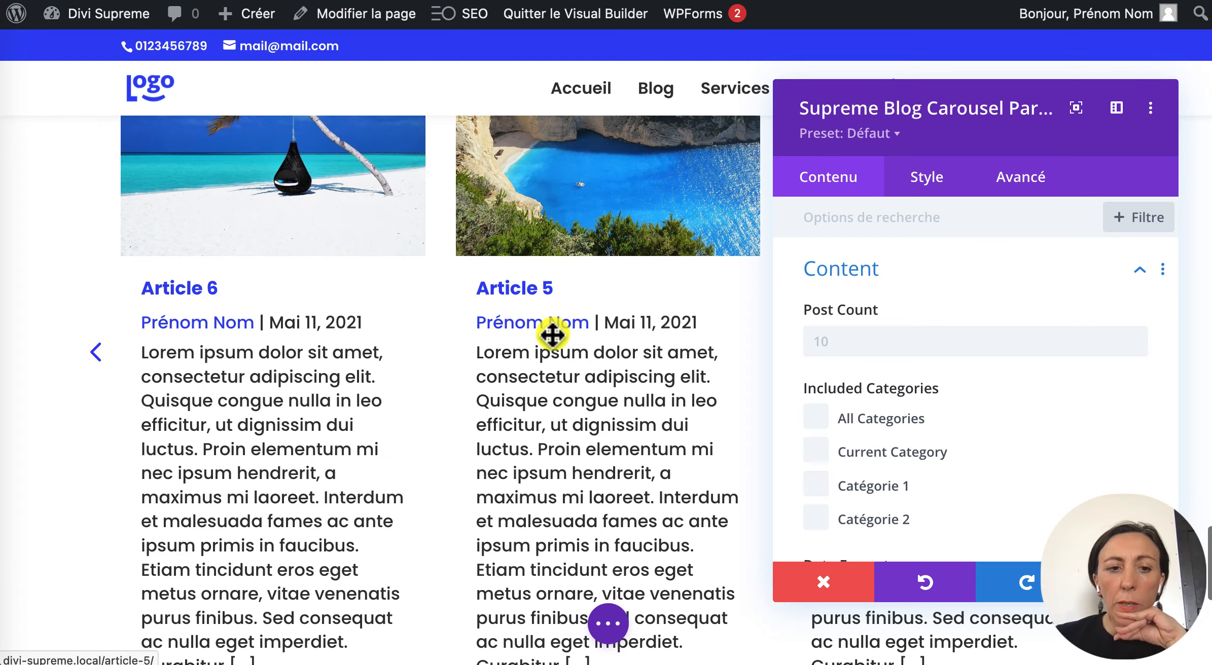
{"action": "left_click", "coordinate": [98, 349]}
{"action": "left_click", "coordinate": [97, 351]}
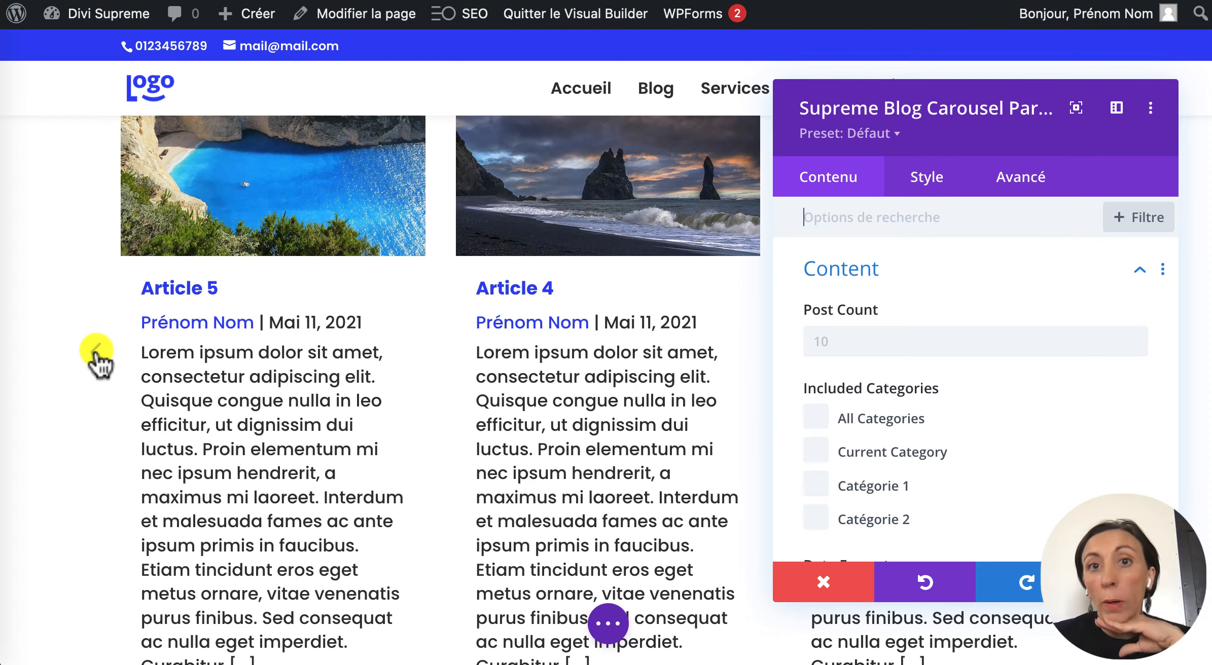
Enable the blog carousel's Read More button and set its text to "Lire la suite".
{"action": "left_click", "coordinate": [830, 352]}
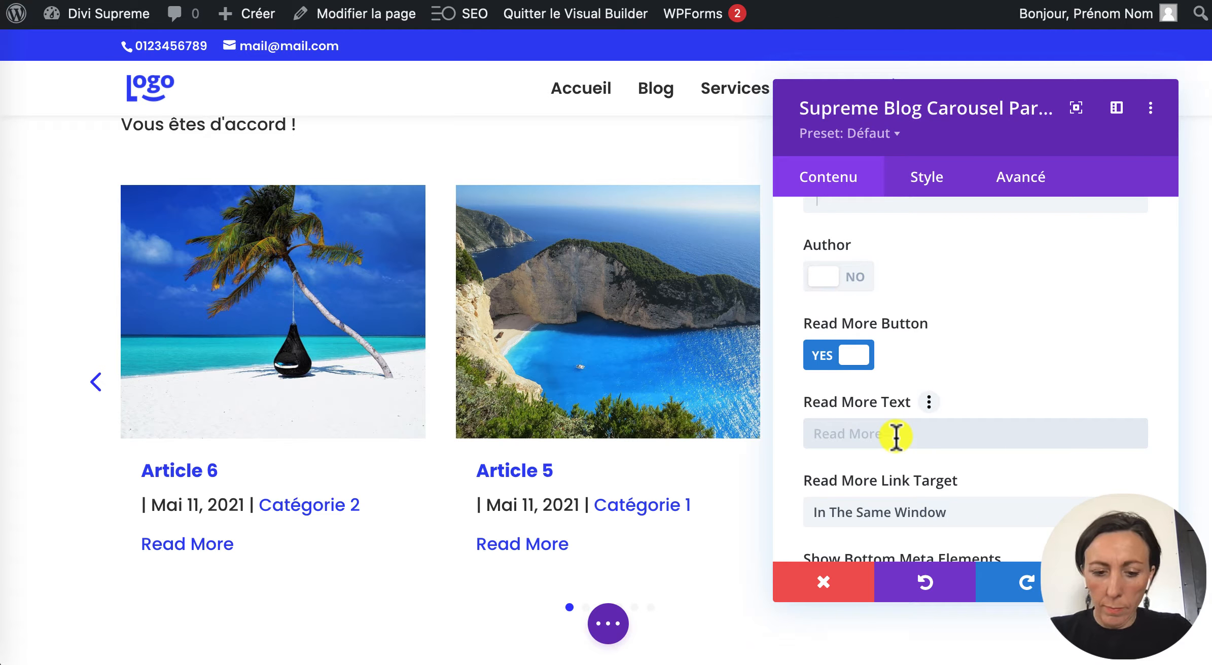
{"action": "type", "text": "Lire la suite"}
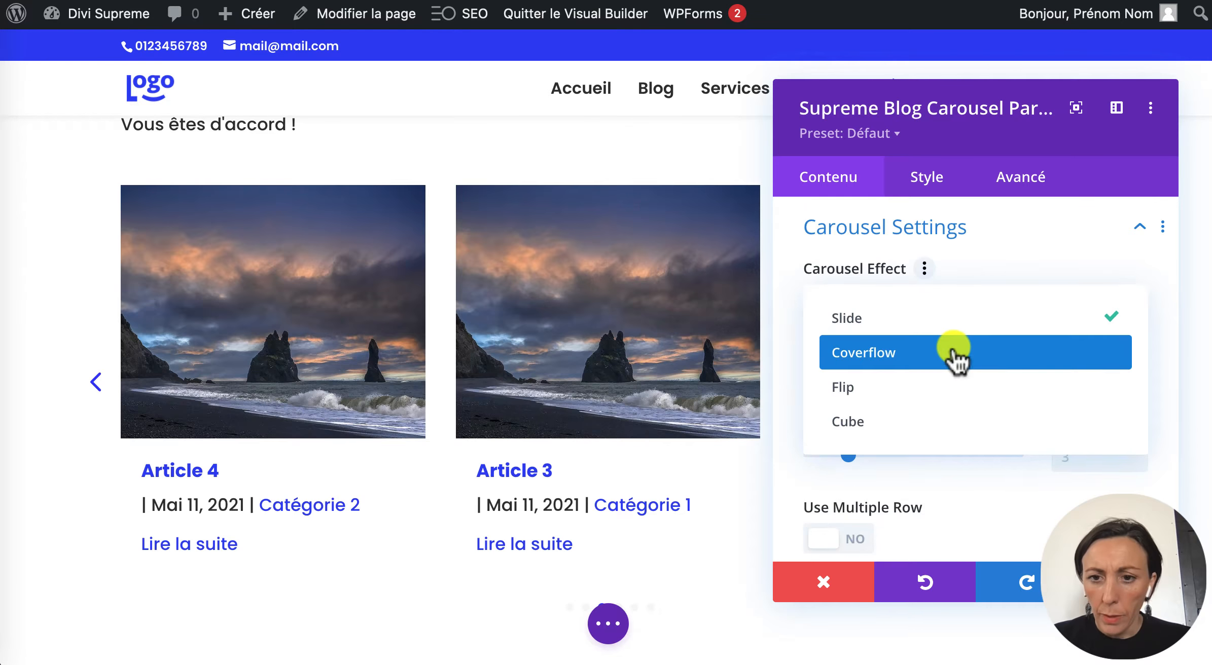
Set the blog carousel's effect to Coverflow and page through the articles in both directions.
{"action": "left_click", "coordinate": [952, 350]}
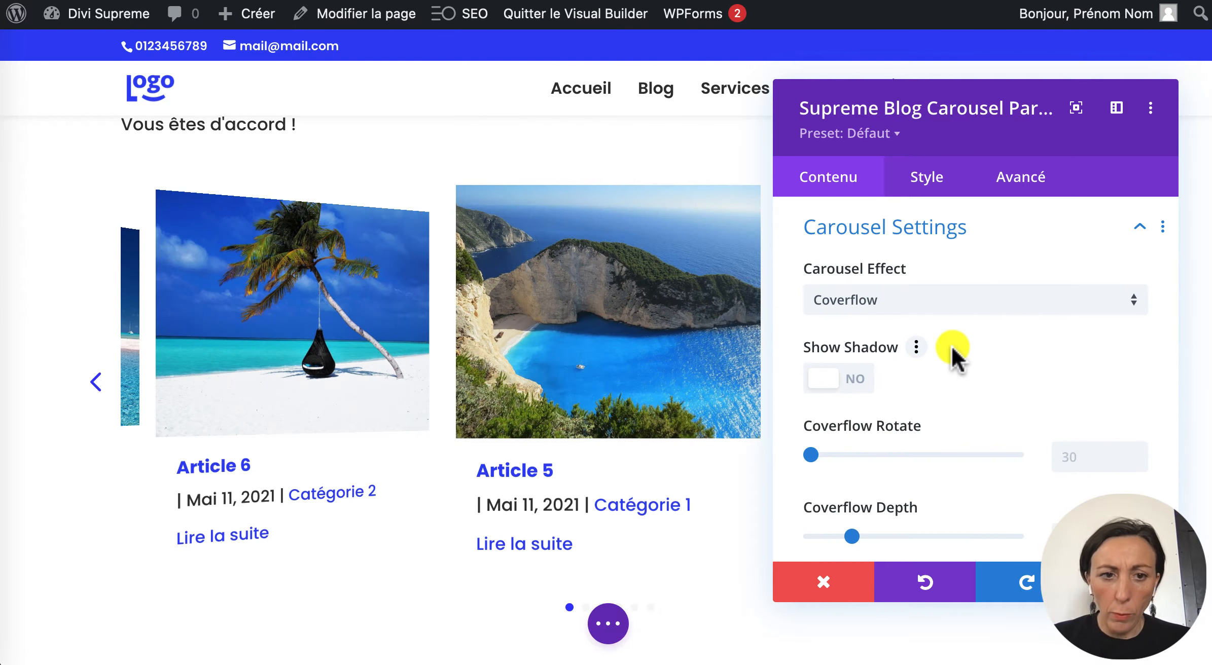
{"action": "left_click", "coordinate": [98, 386]}
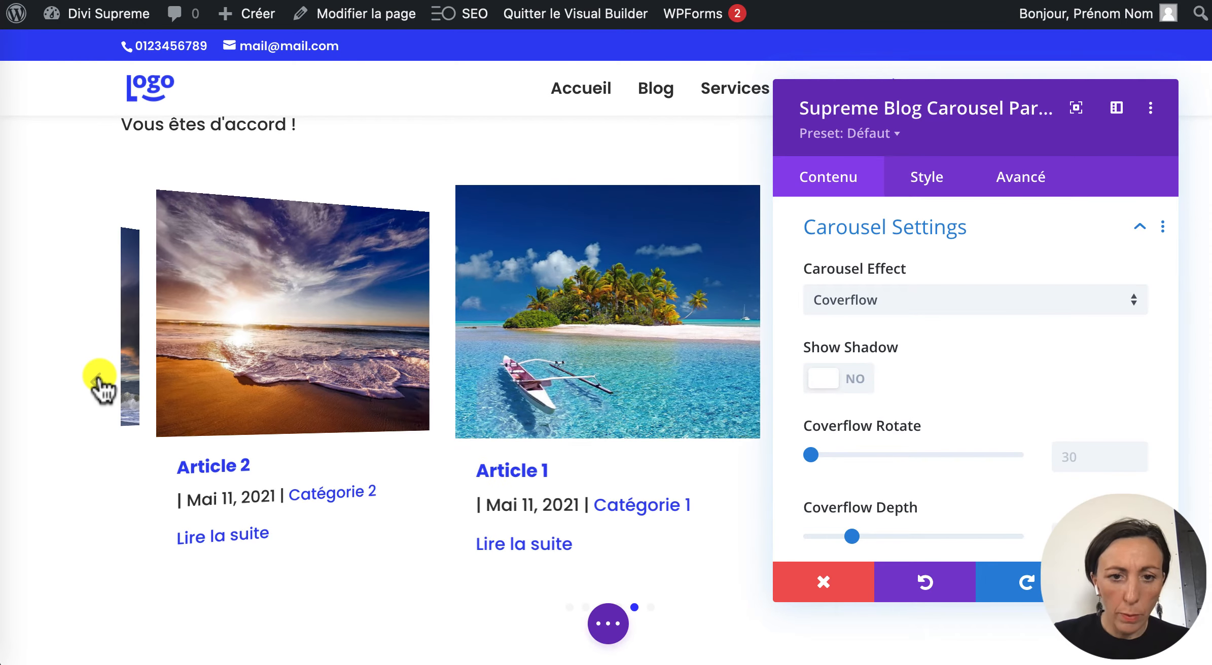
{"action": "left_click", "coordinate": [100, 387]}
{"action": "left_click_drag", "start_coordinate": [927, 105], "coordinate": [595, 157]}
{"action": "left_click", "coordinate": [1126, 391]}
{"action": "left_click", "coordinate": [1123, 389]}
{"action": "left_click", "coordinate": [1124, 393]}
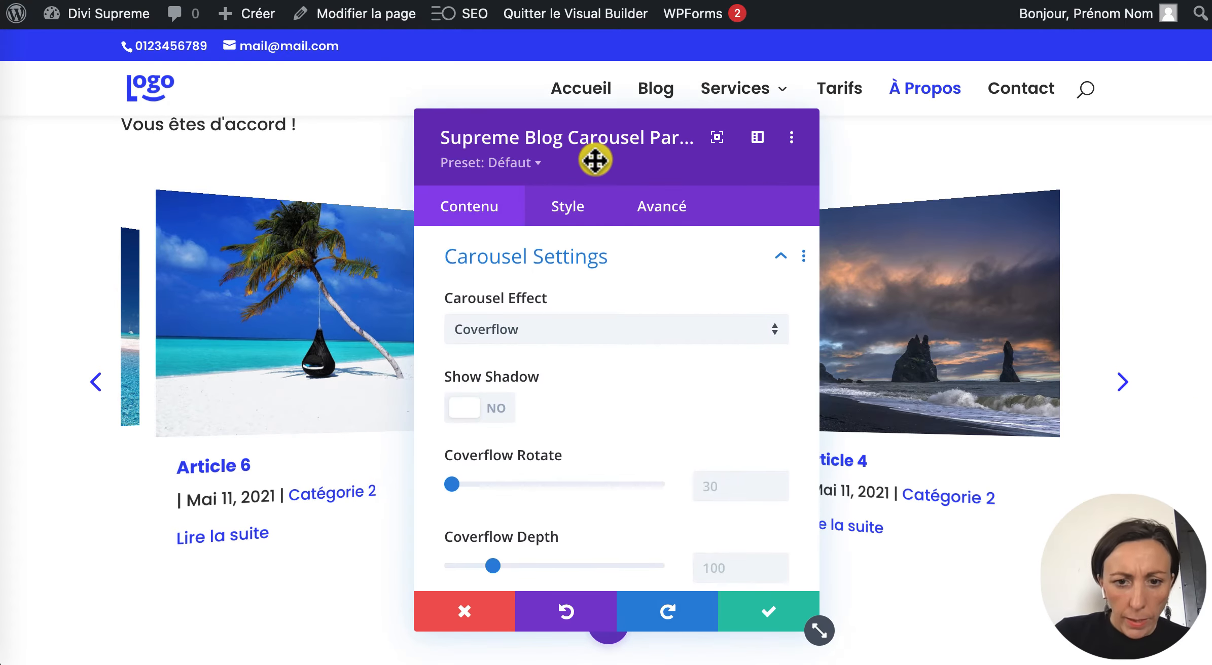
Try the Flip effect on the blog carousel and page forward through the articles to preview it.
{"action": "left_click", "coordinate": [554, 327]}
{"action": "left_click", "coordinate": [541, 418]}
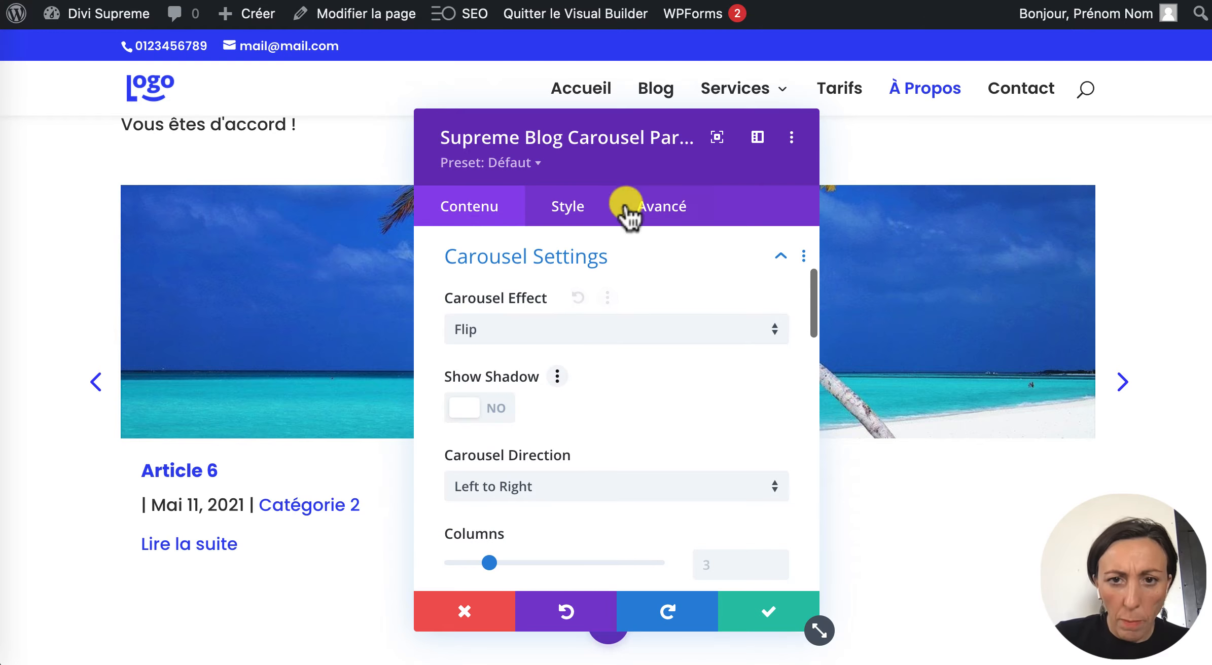
{"action": "left_click_drag", "start_coordinate": [642, 138], "coordinate": [645, 592]}
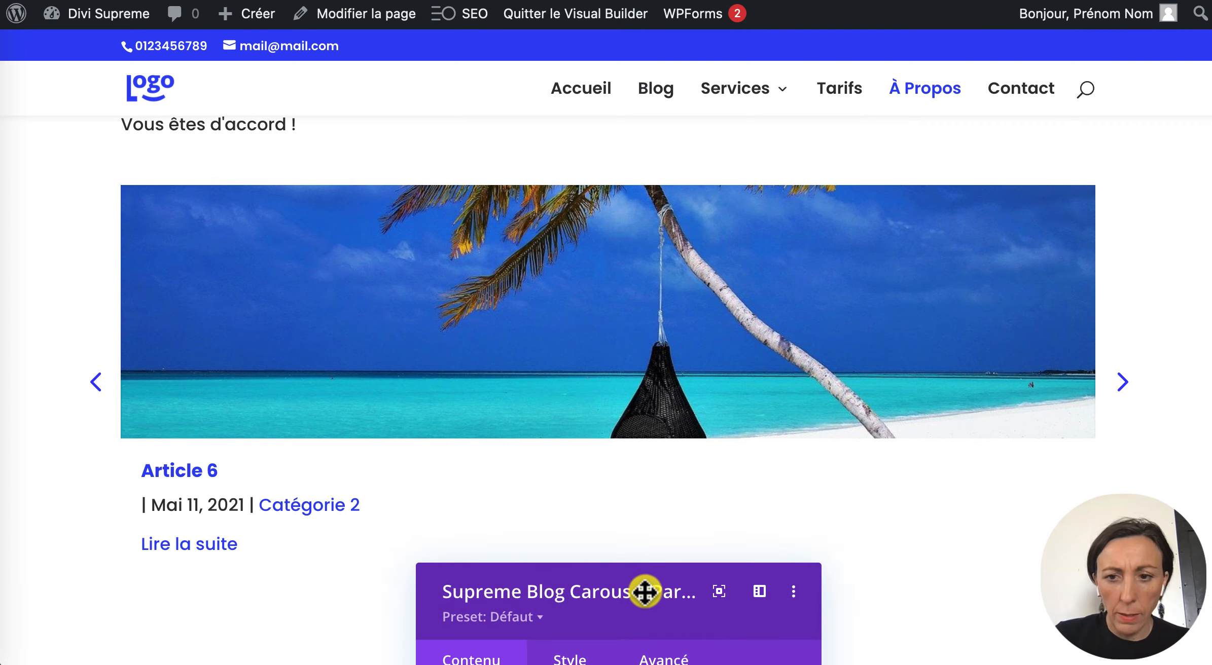
{"action": "left_click", "coordinate": [1123, 395]}
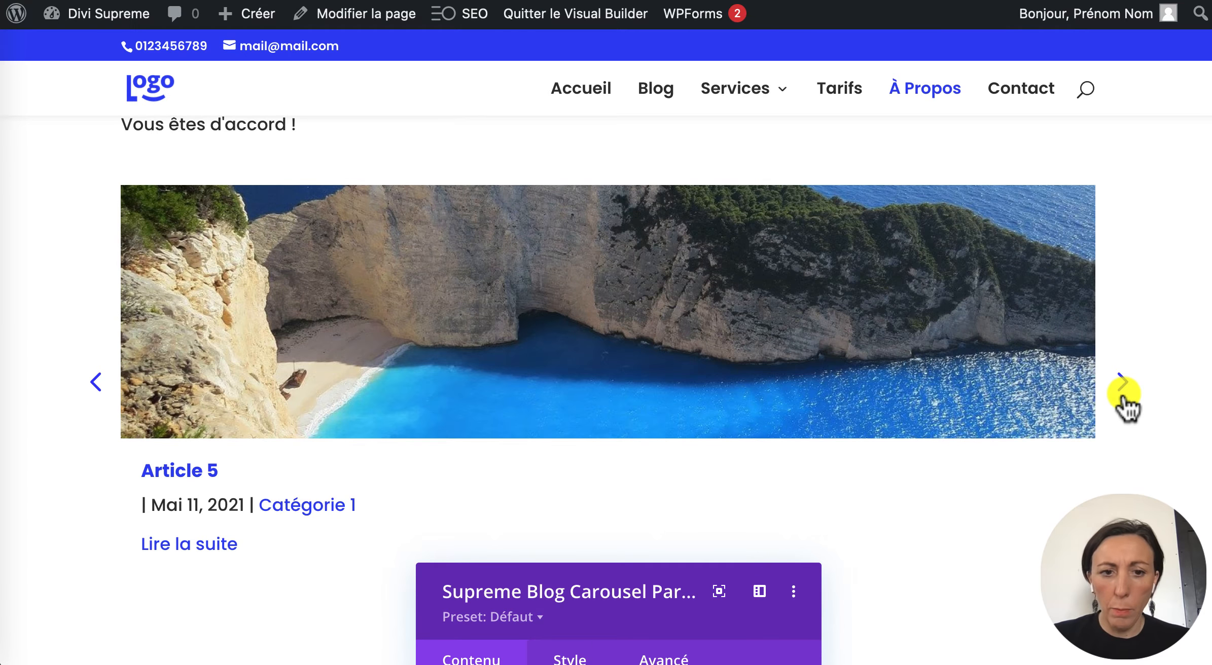
{"action": "left_click", "coordinate": [1123, 395]}
{"action": "left_click", "coordinate": [1123, 395]}
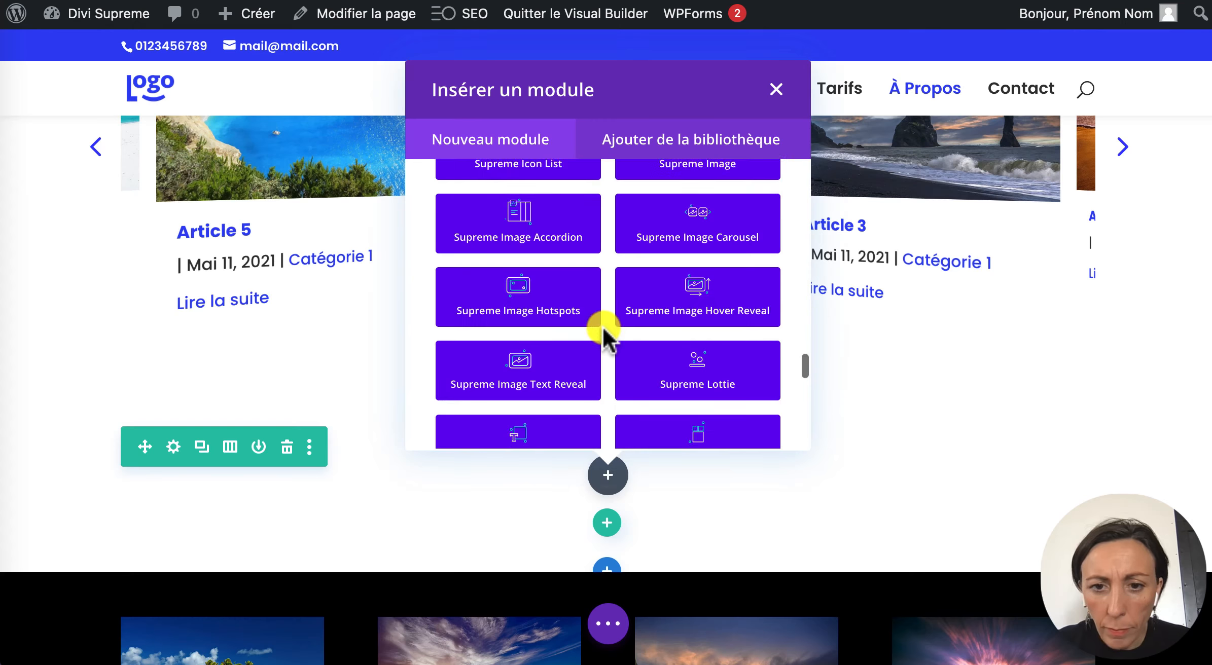
Insert the Supreme Lottie module in the row below the blog carousel and review its content settings.
{"action": "scroll", "coordinate": [604, 327], "scroll_direction": "down", "scroll_amount": 3}
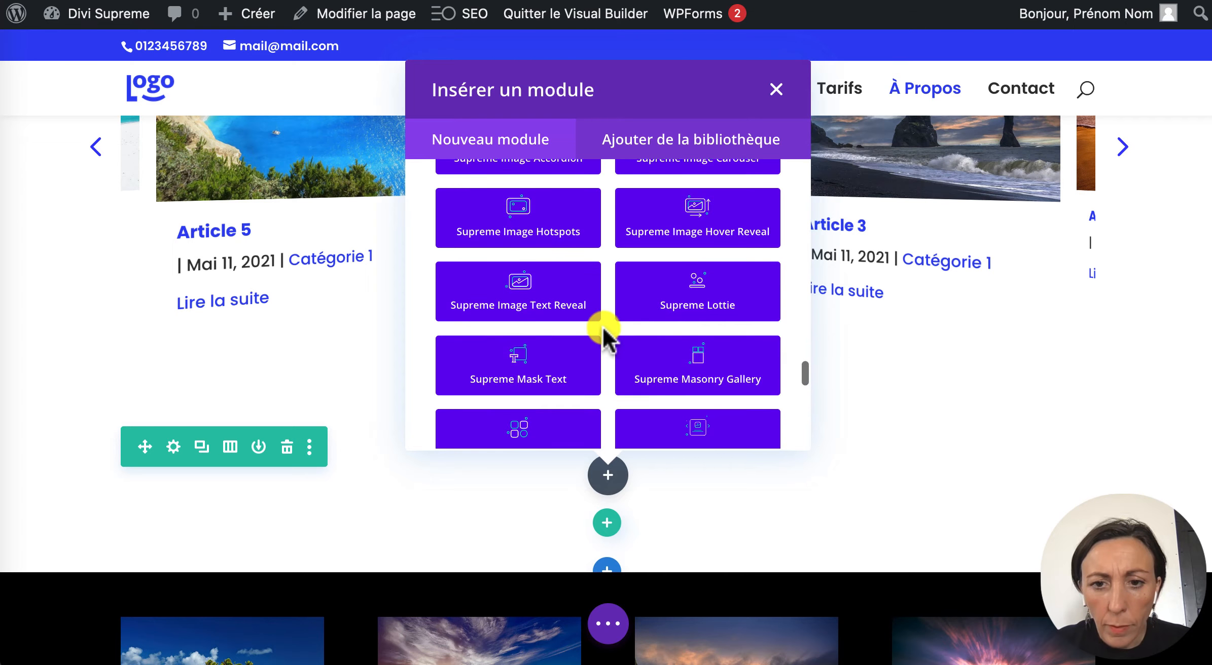
{"action": "left_click", "coordinate": [696, 286]}
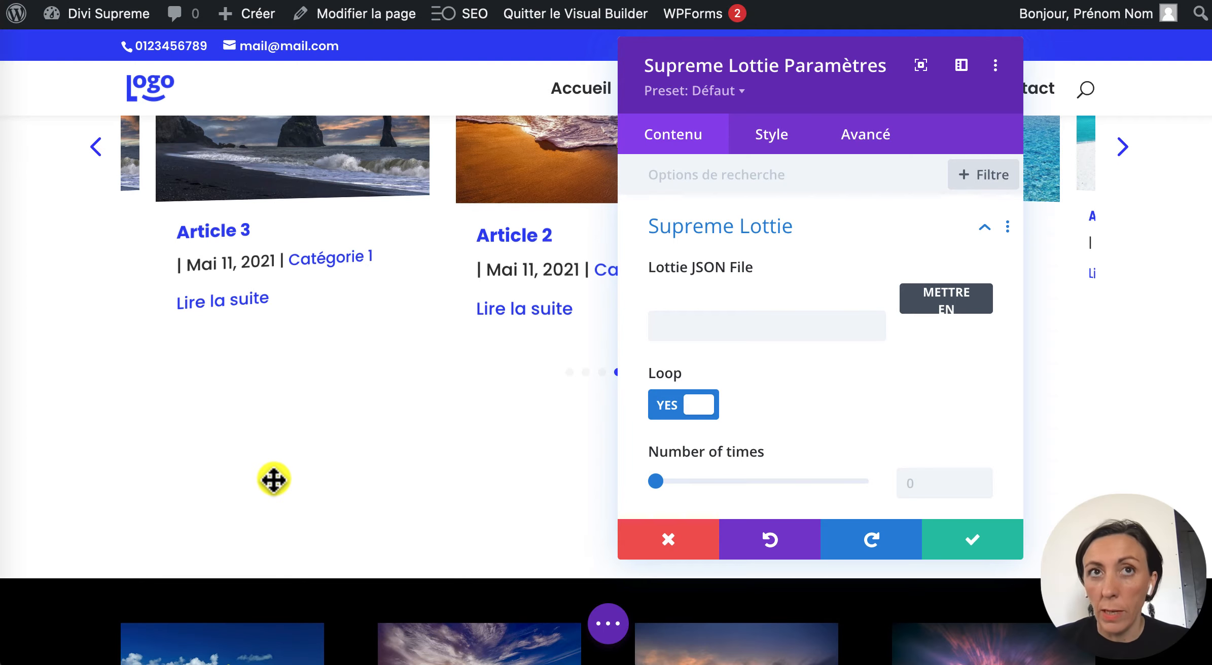
{"action": "scroll", "coordinate": [744, 451], "scroll_direction": "down", "scroll_amount": 5}
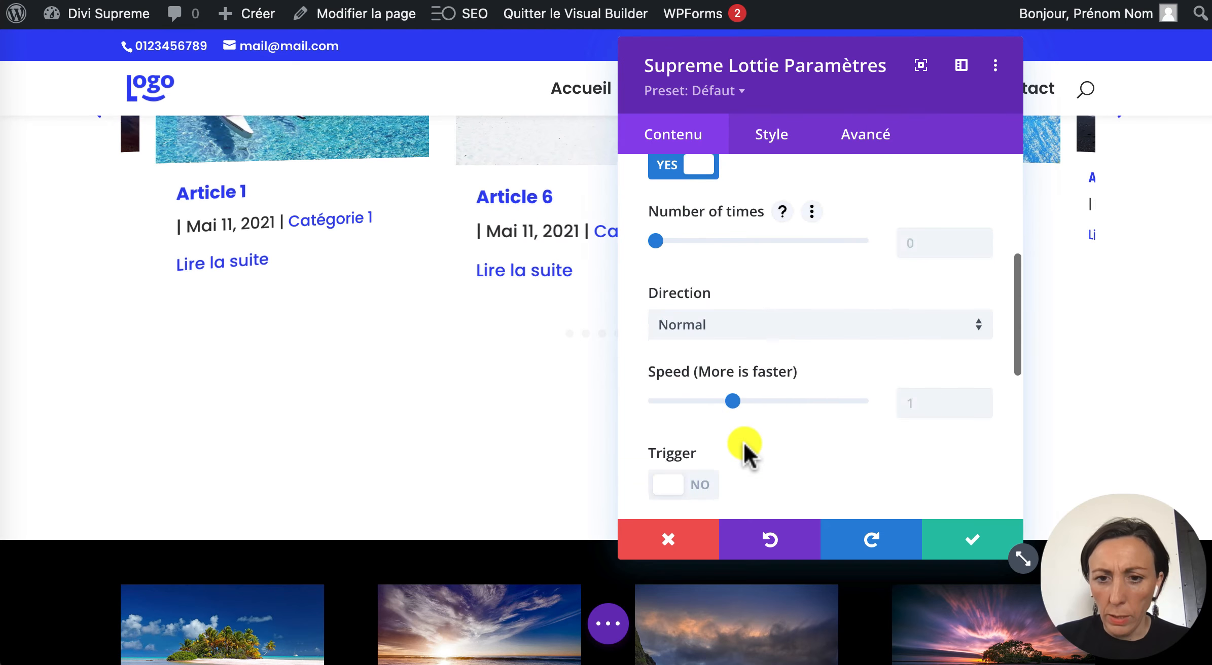
{"action": "scroll", "coordinate": [743, 451], "scroll_direction": "up", "scroll_amount": 2}
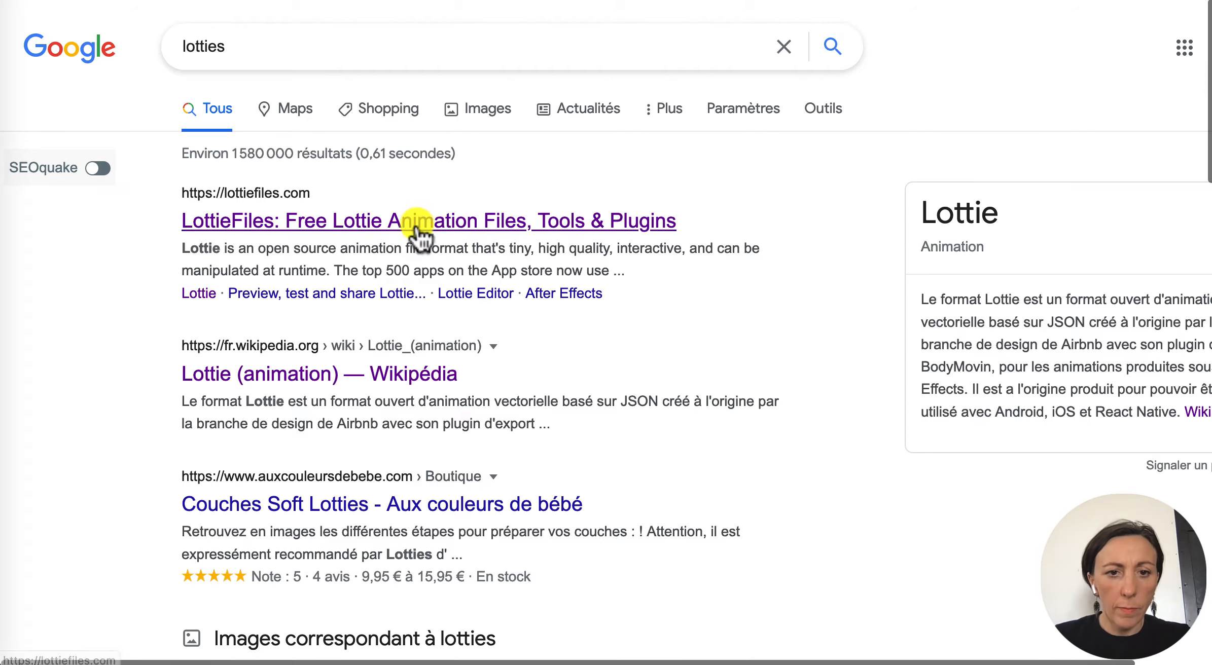
Switch to the LottieFiles website from the Google results and open its collection of free featured animations.
{"action": "left_click", "coordinate": [415, 228]}
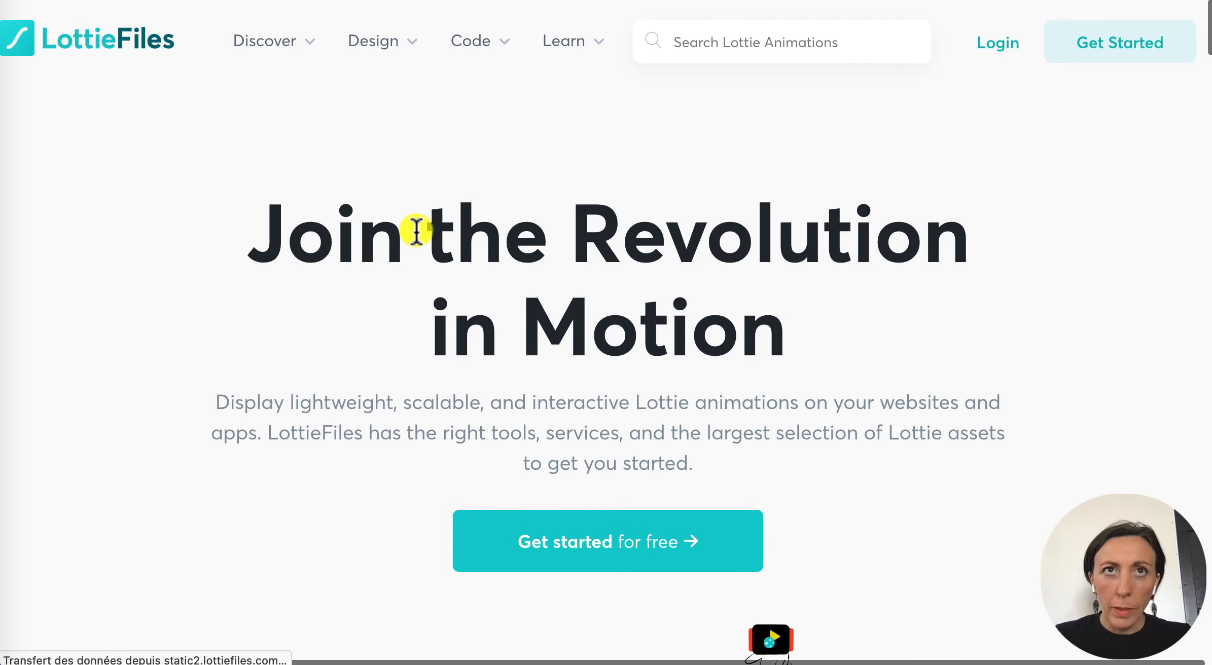
{"action": "scroll", "coordinate": [641, 361], "scroll_direction": "down", "scroll_amount": 3}
{"action": "left_click", "coordinate": [641, 369]}
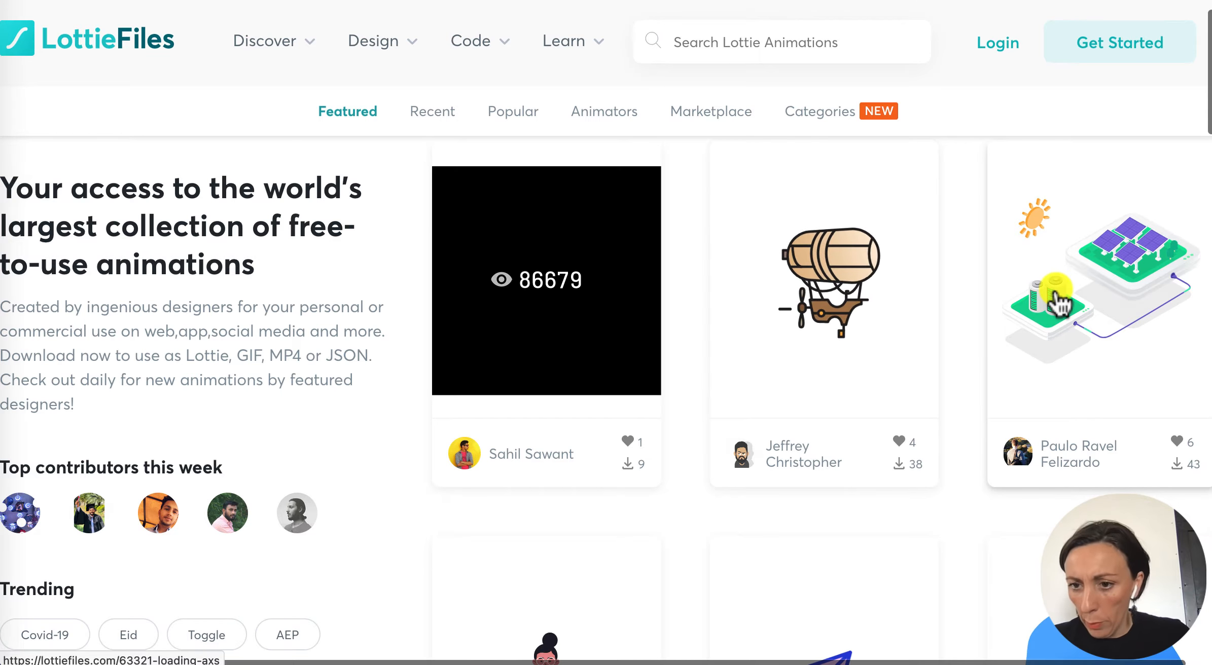
Open the solar panel and battery animation and save it as a Lottie JSON file.
{"action": "left_click", "coordinate": [1060, 304]}
{"action": "scroll", "coordinate": [1006, 208], "scroll_direction": "down", "scroll_amount": 5}
{"action": "scroll", "coordinate": [1006, 208], "scroll_direction": "up", "scroll_amount": 5}
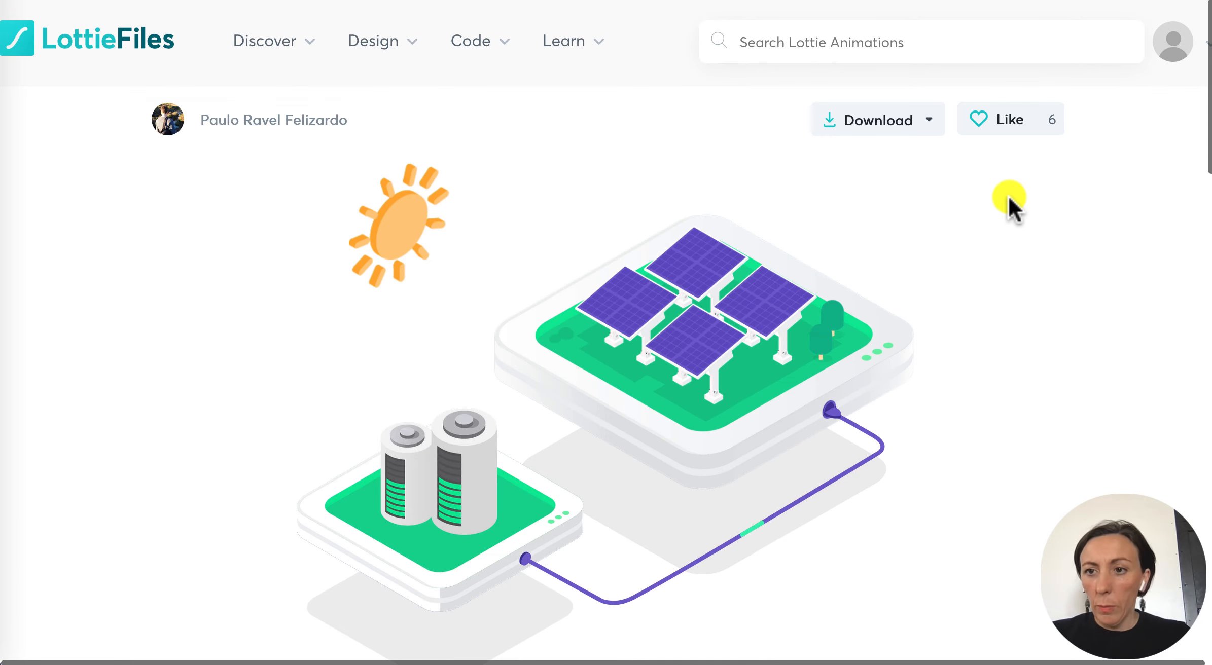
{"action": "left_click", "coordinate": [898, 139]}
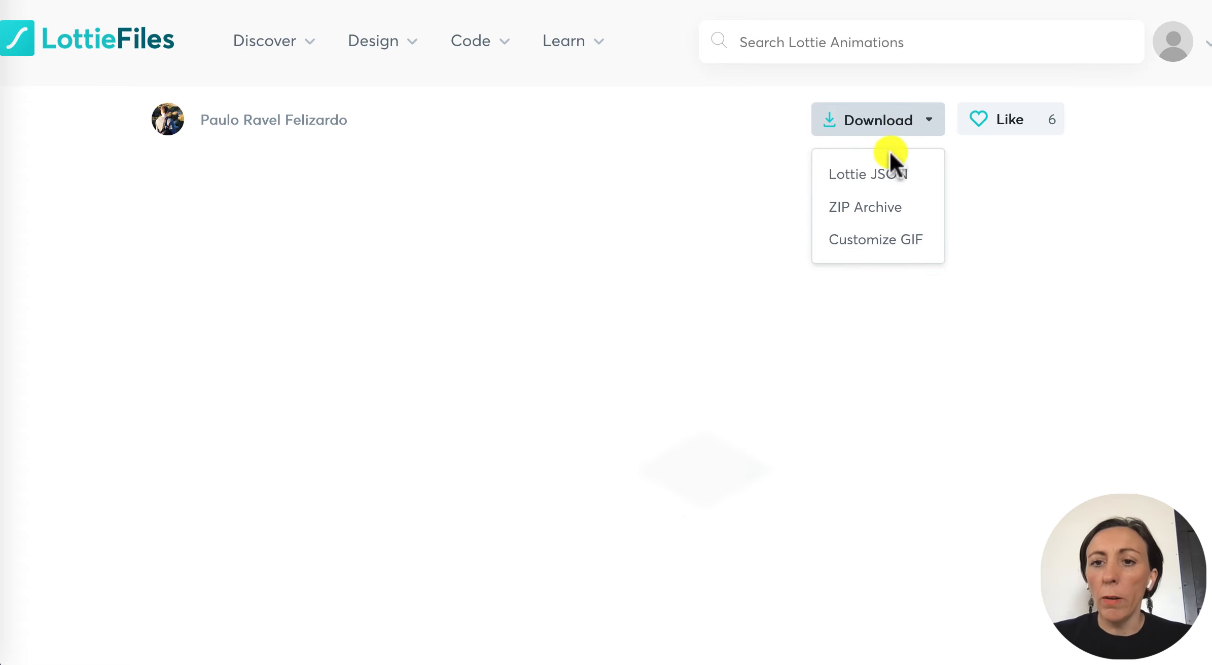
{"action": "left_click", "coordinate": [887, 175]}
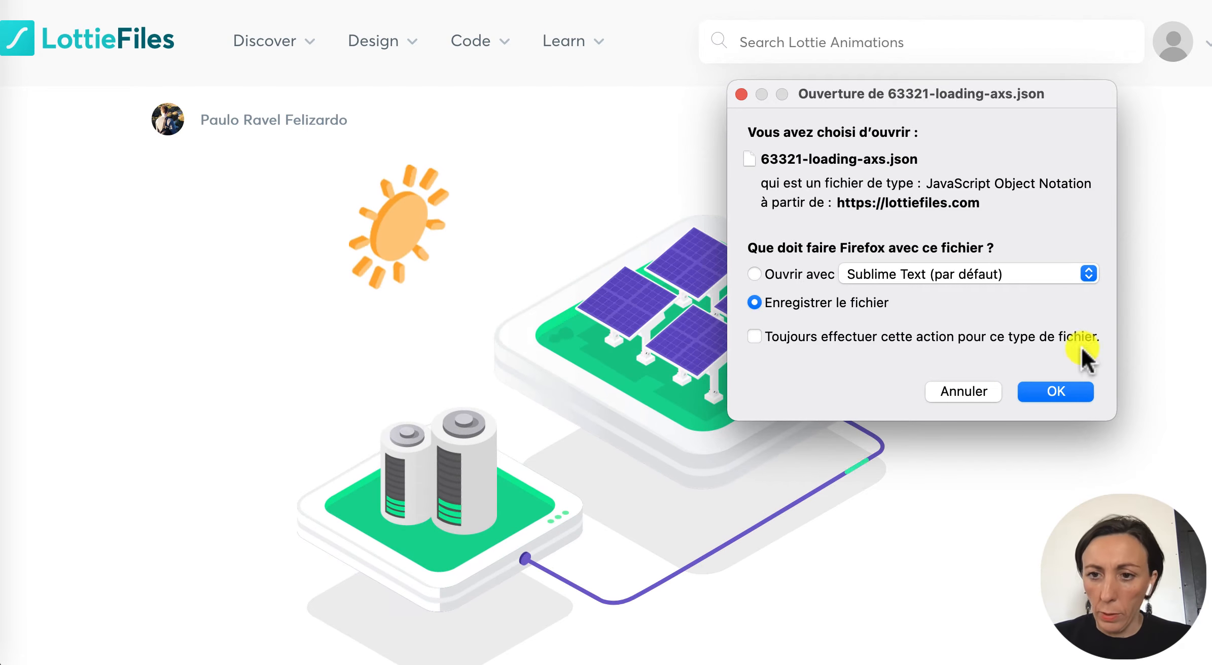
{"action": "left_click", "coordinate": [1061, 399]}
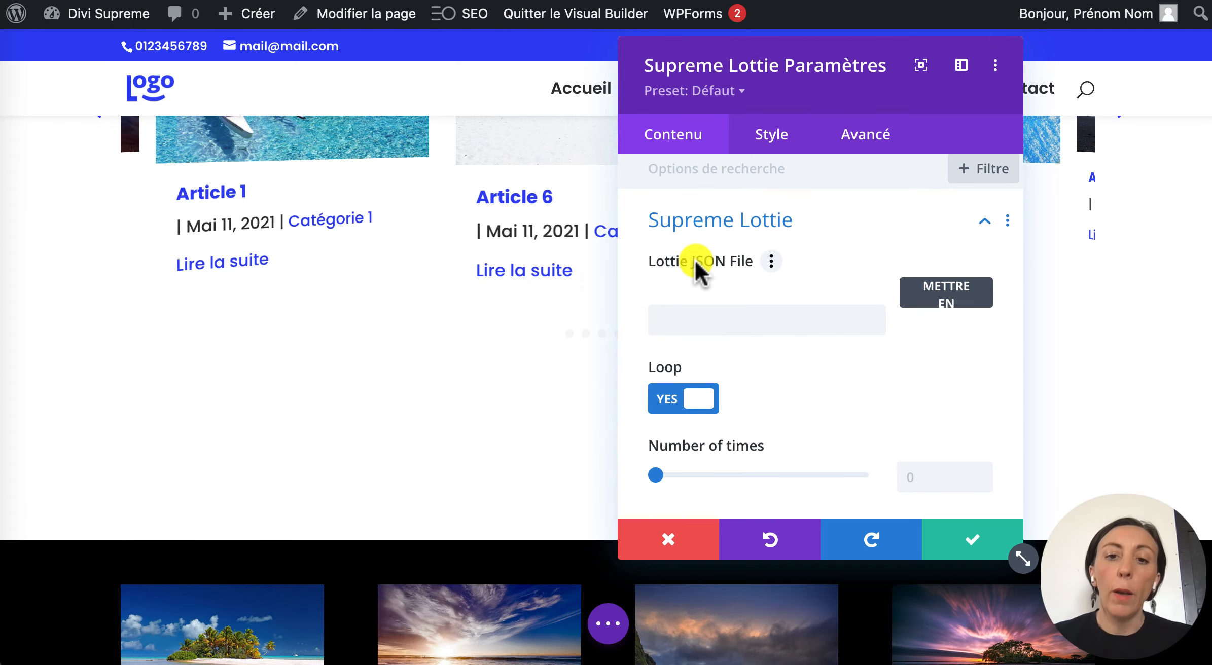
Back in the Divi builder, load the downloaded JSON file into the Lottie module and trigger its animation on scroll relative to the entire page.
{"action": "left_click", "coordinate": [943, 295]}
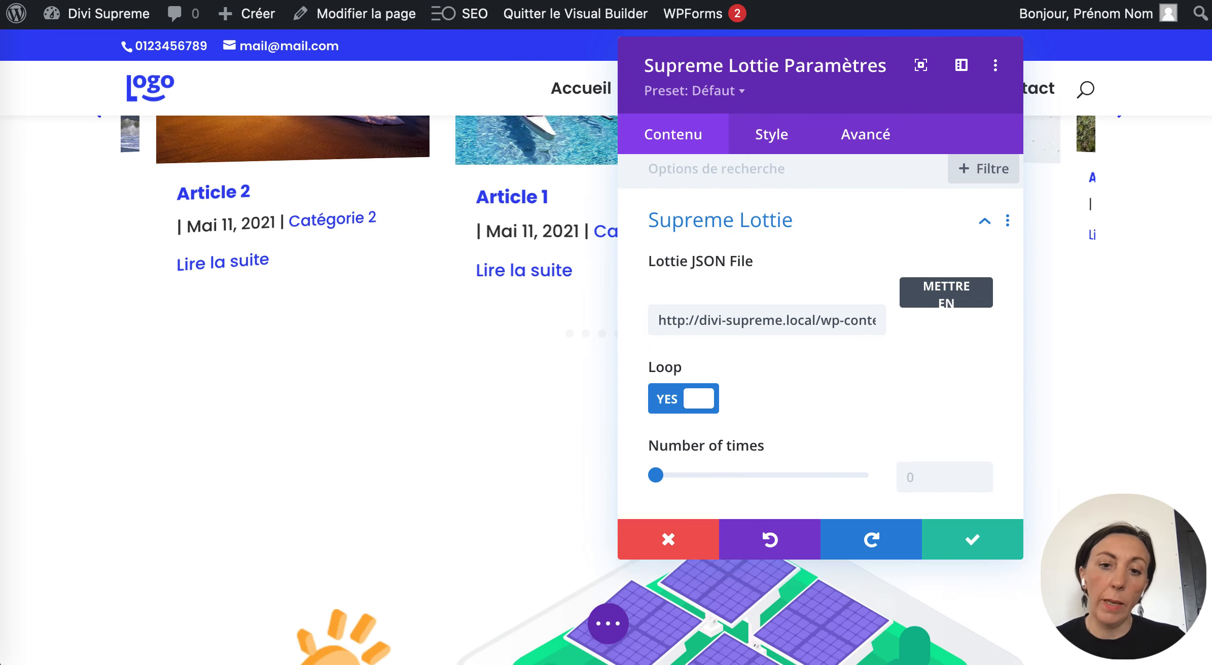
{"action": "scroll", "coordinate": [528, 458], "scroll_direction": "down", "scroll_amount": 6}
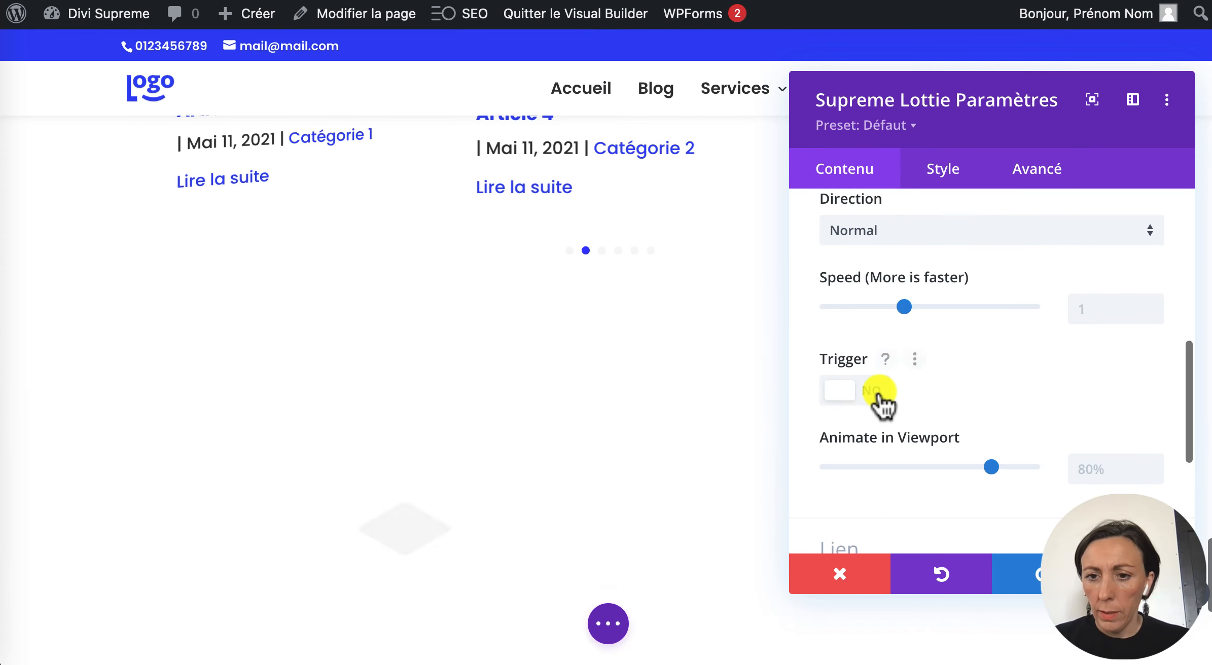
{"action": "left_click", "coordinate": [879, 396]}
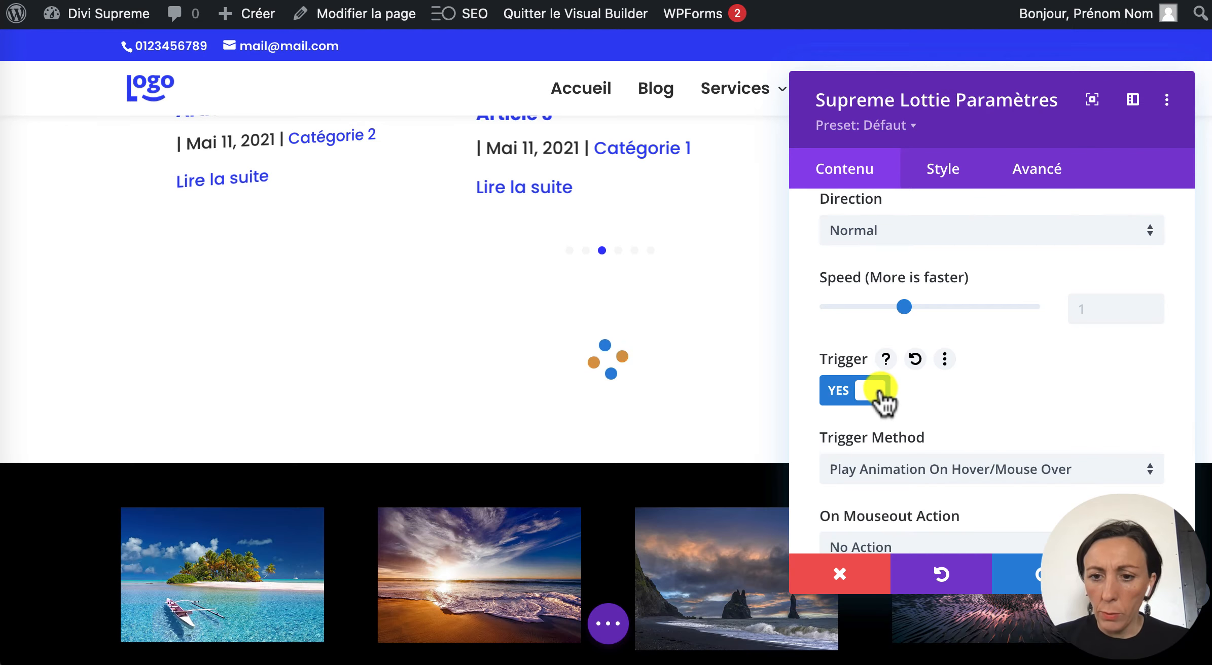
{"action": "scroll", "coordinate": [977, 425], "scroll_direction": "down", "scroll_amount": 3}
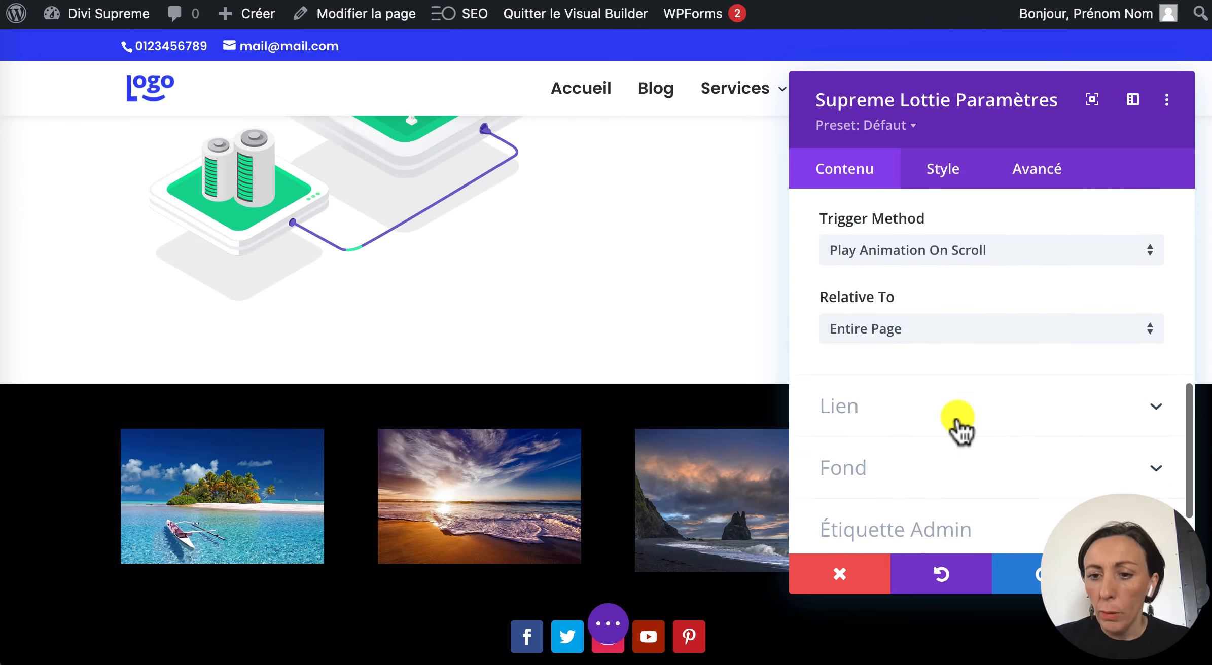
{"action": "scroll", "coordinate": [955, 425], "scroll_direction": "down", "scroll_amount": 2}
{"action": "scroll", "coordinate": [956, 415], "scroll_direction": "up", "scroll_amount": 10}
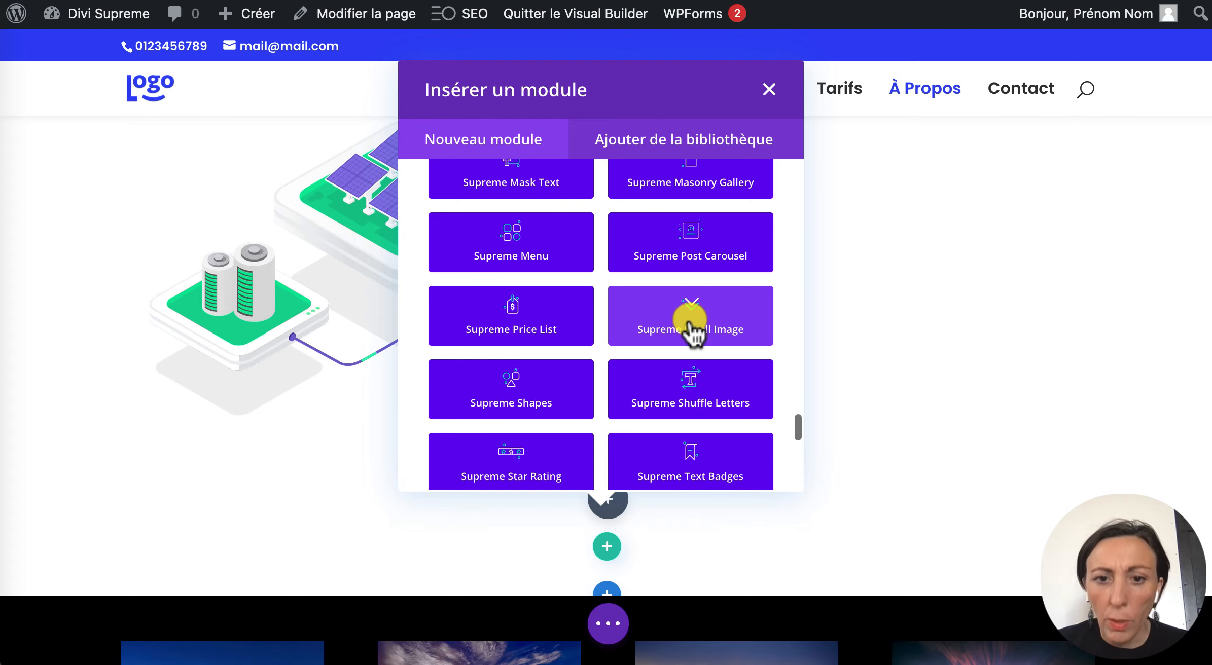
Insert the Supreme Scroll Image module below the Lottie animation and give it the full-page Elegant Themes website capture.
{"action": "left_click", "coordinate": [692, 327]}
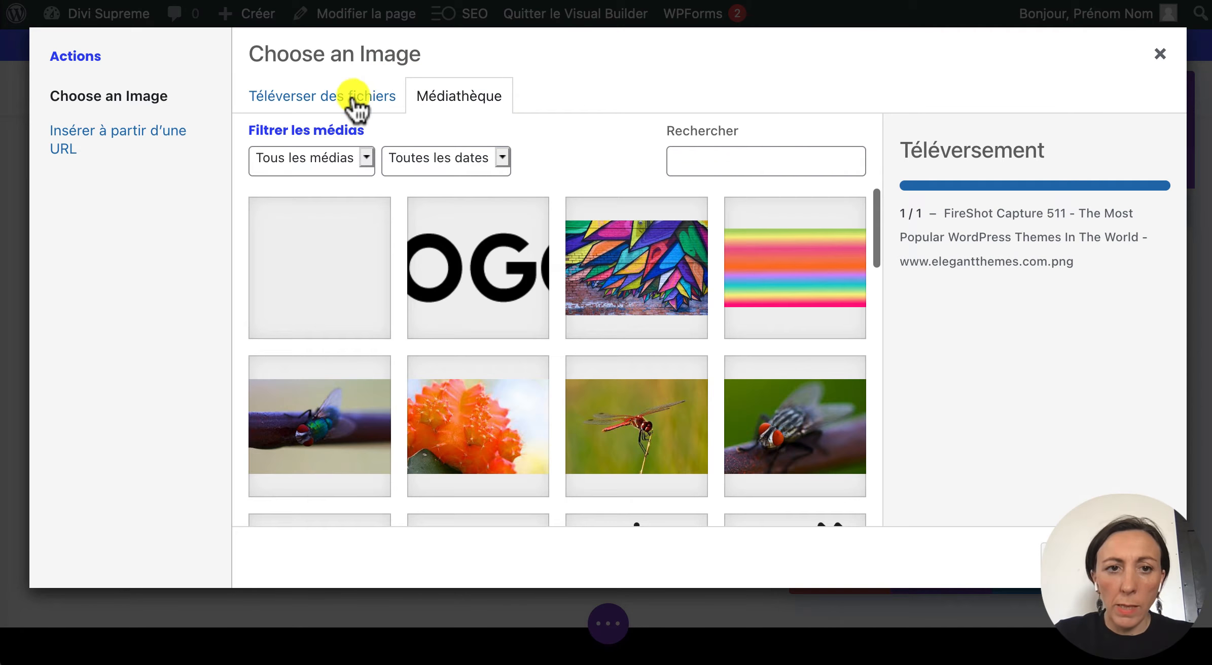
{"action": "left_click", "coordinate": [354, 107]}
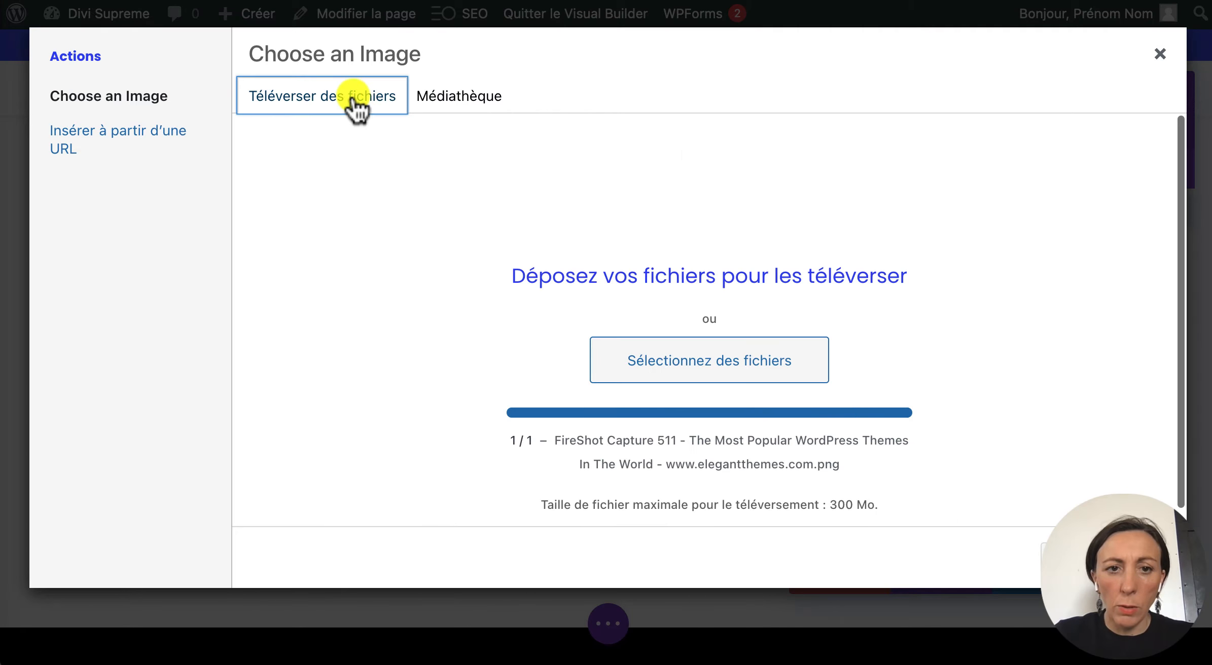
{"action": "left_click", "coordinate": [644, 350]}
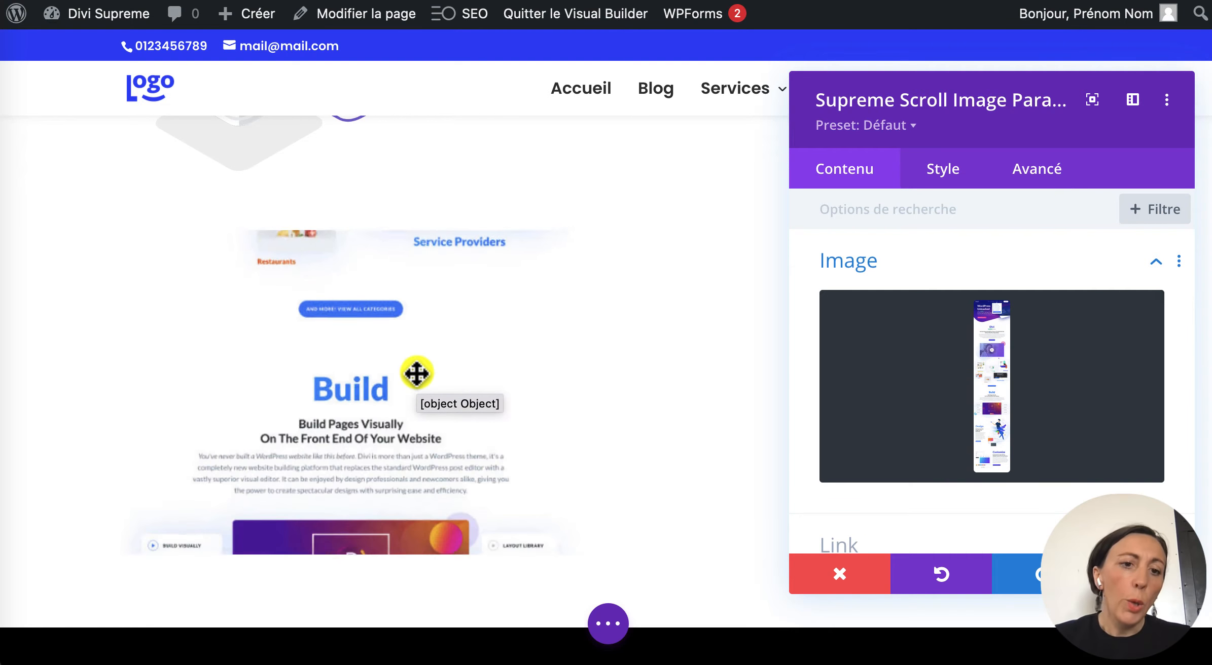
{"action": "scroll", "coordinate": [414, 370], "scroll_direction": "down", "scroll_amount": 2}
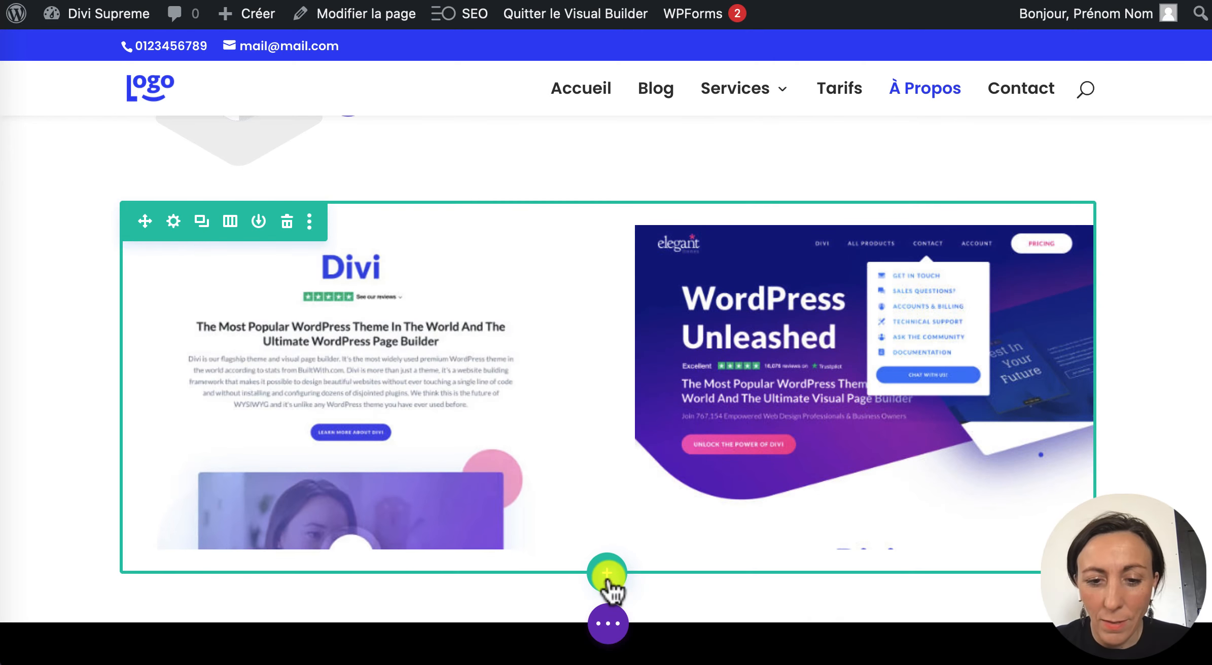
Add a one-column row below the two scroll images and insert the Supreme Text Divider module in it.
{"action": "left_click", "coordinate": [606, 573]}
{"action": "left_click", "coordinate": [490, 217]}
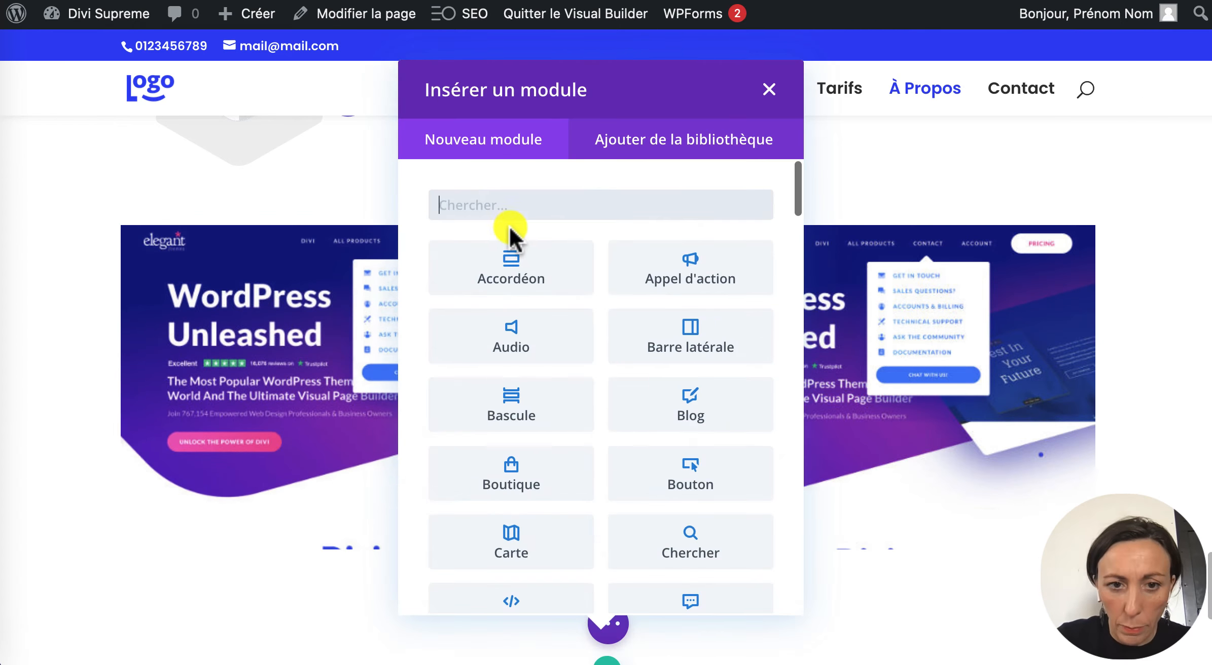
{"action": "scroll", "coordinate": [541, 476], "scroll_direction": "down", "scroll_amount": 20}
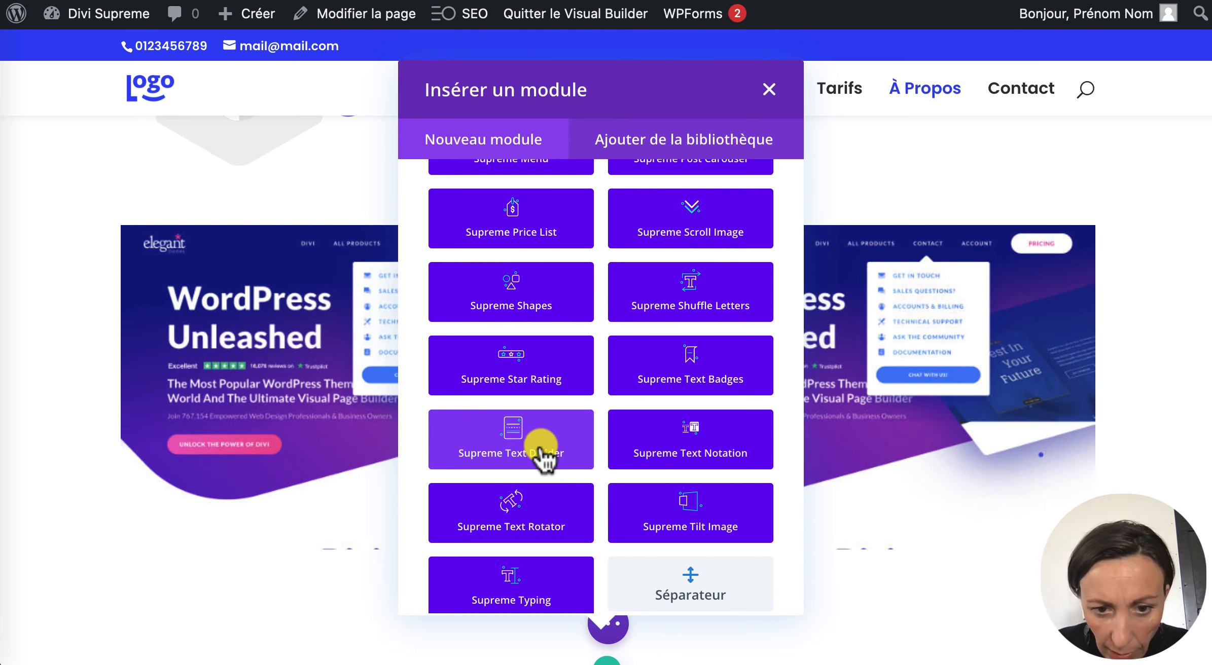
{"action": "left_click", "coordinate": [539, 450]}
Set the text divider's text to "Mon super titre !".
{"action": "left_click", "coordinate": [867, 332]}
{"action": "type", "text": "M"}
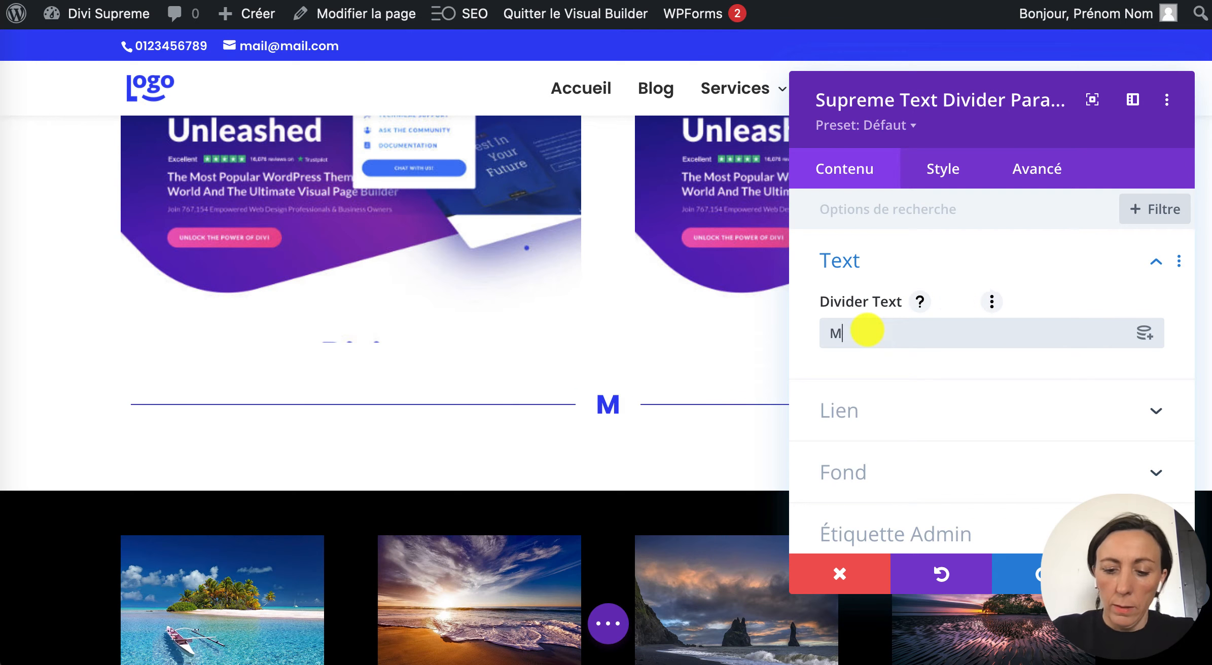
{"action": "type", "text": "on supet titre"}
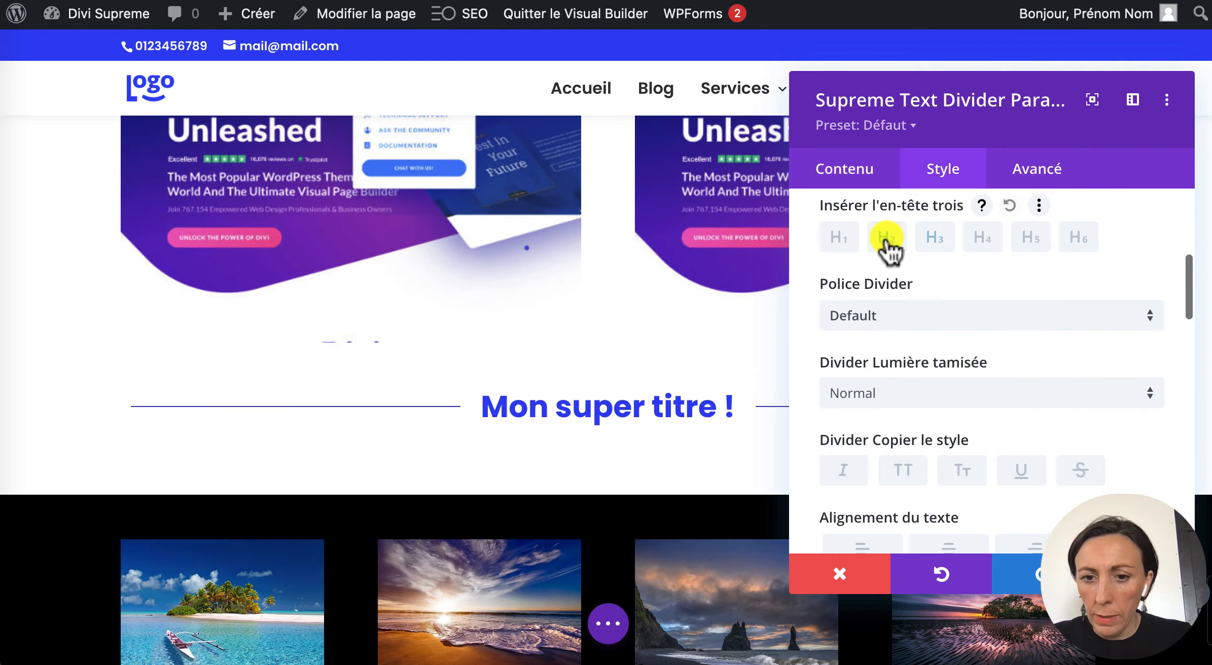
Set the text divider's heading level to H2 and its text colour to #78ffc6.
{"action": "left_click", "coordinate": [885, 238]}
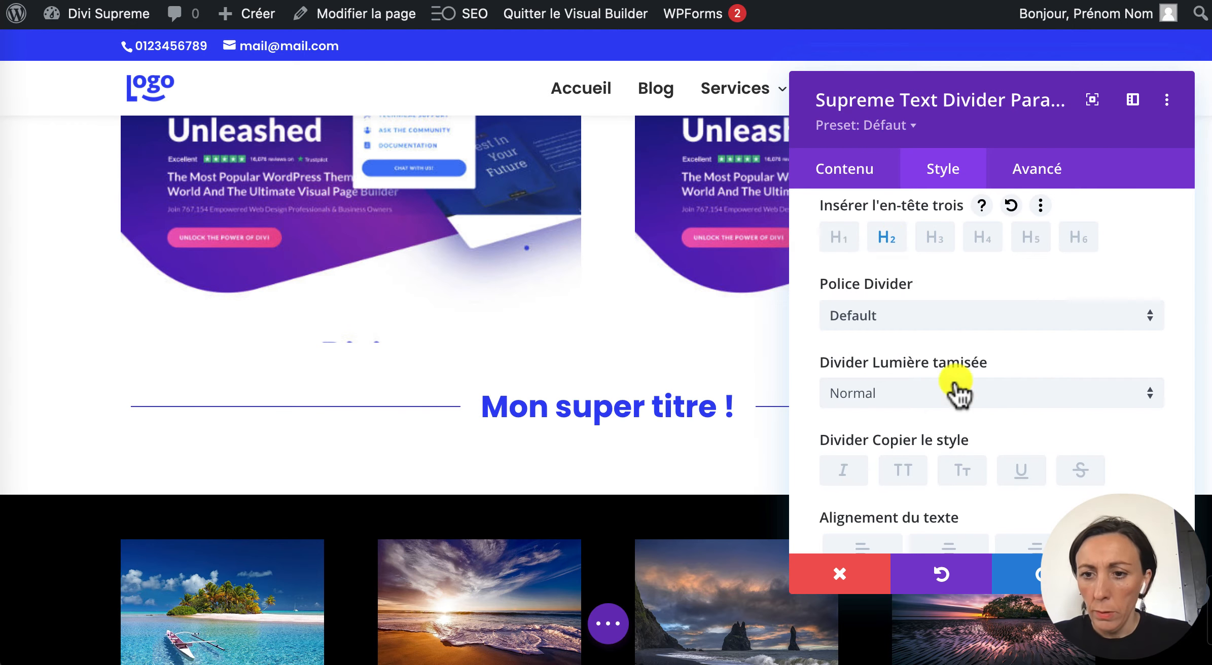
{"action": "scroll", "coordinate": [955, 388], "scroll_direction": "down", "scroll_amount": 6}
{"action": "left_click", "coordinate": [984, 344]}
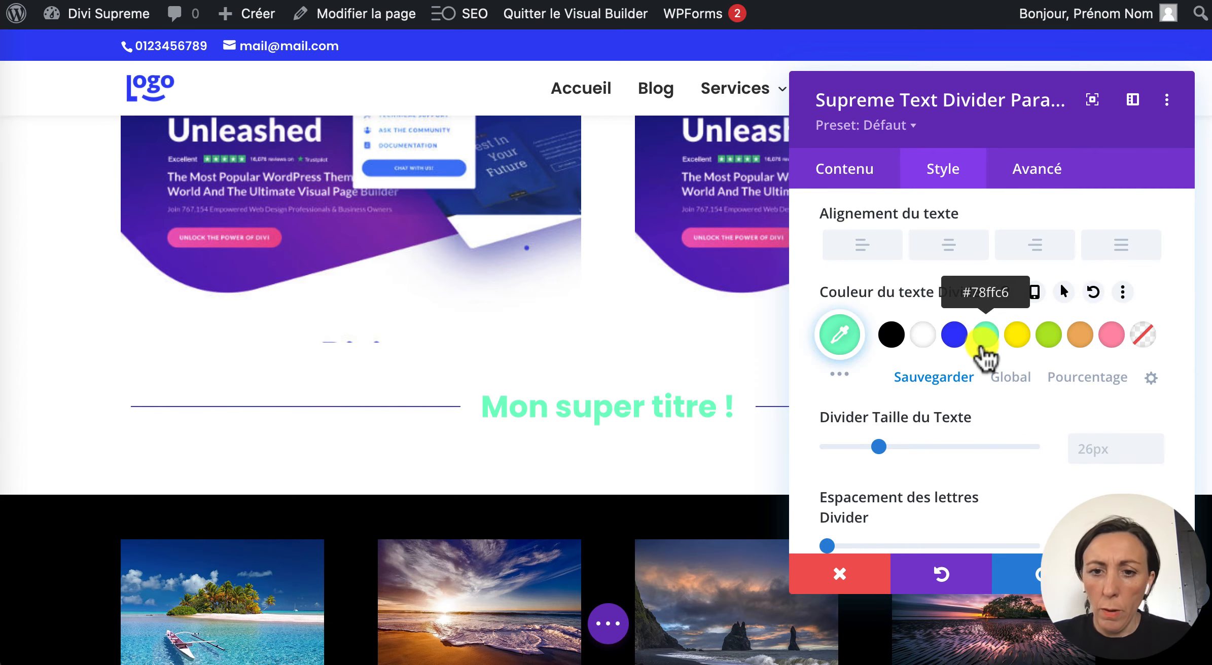
{"action": "scroll", "coordinate": [987, 338], "scroll_direction": "down", "scroll_amount": 5}
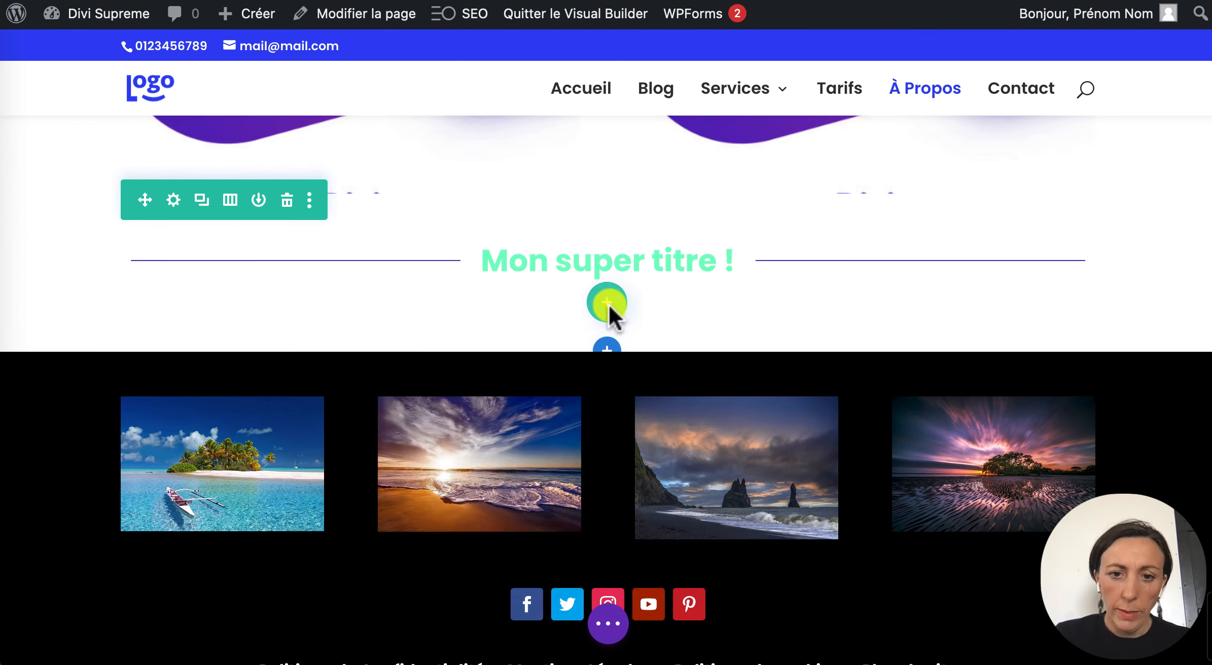
Insert the Supreme Image Hotspots module below the text divider with the photo of the child wearing a striped hat.
{"action": "left_click", "coordinate": [607, 298]}
{"action": "key", "text": "Escape"}
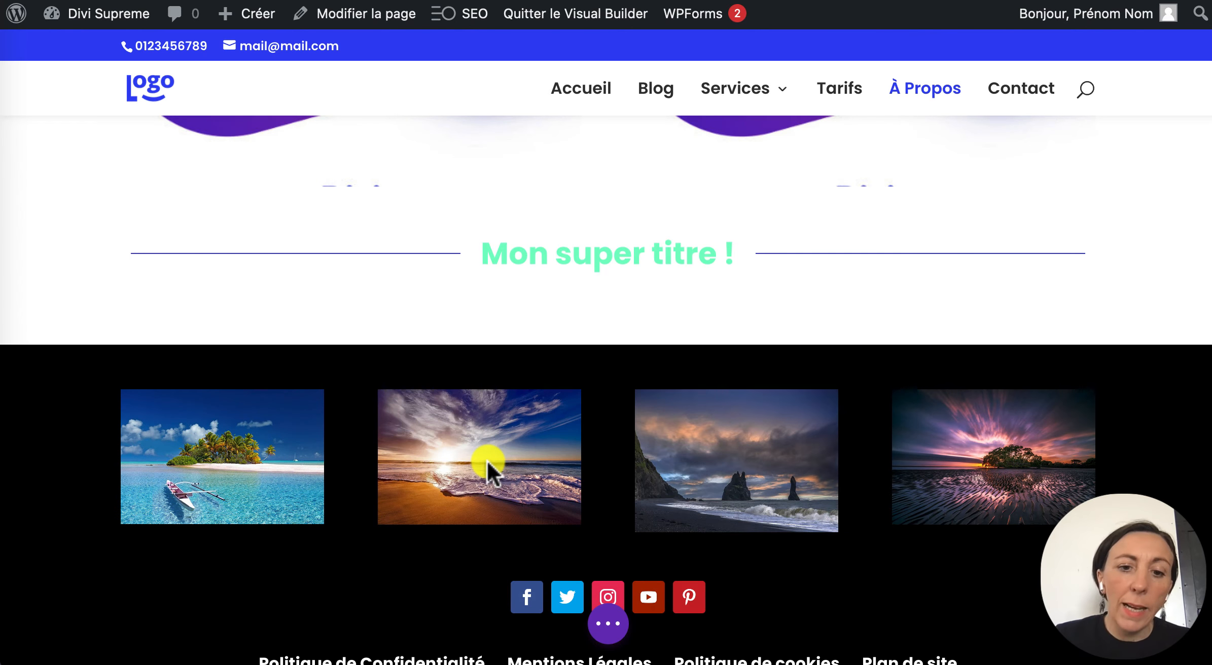
{"action": "left_click", "coordinate": [606, 319]}
{"action": "scroll", "coordinate": [492, 495], "scroll_direction": "down", "scroll_amount": 15}
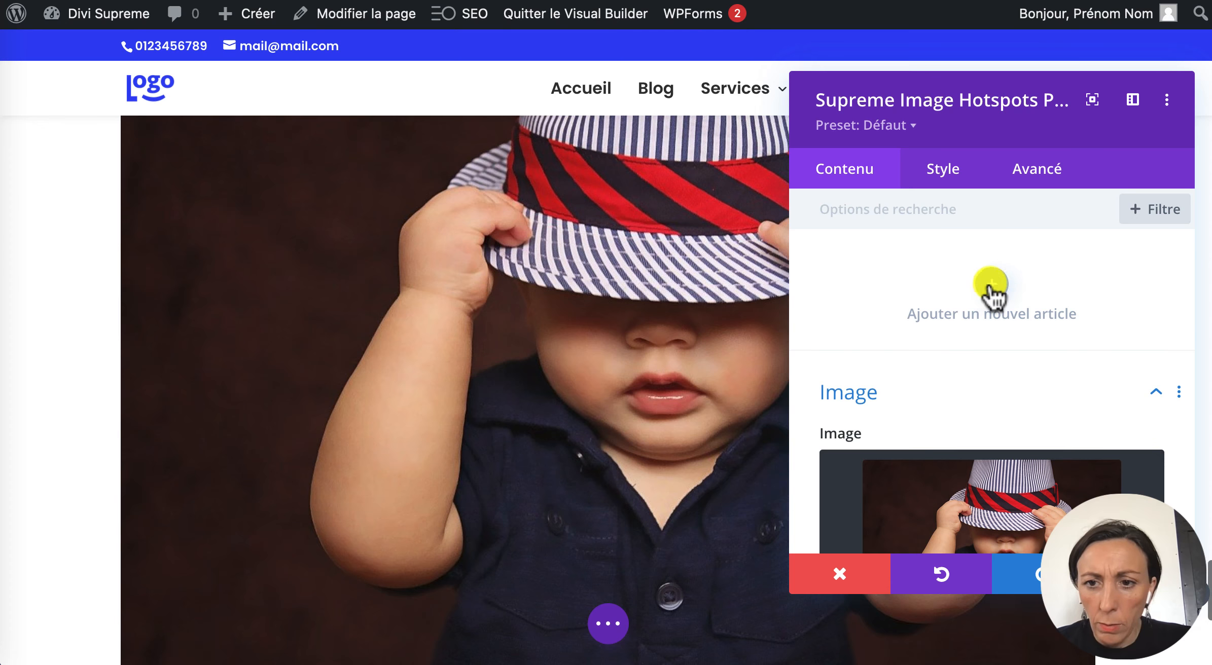
Add a hotspot item with the circled up-arrow icon and the tooltip text "Chapeau 29€".
{"action": "left_click", "coordinate": [990, 285]}
{"action": "left_click", "coordinate": [990, 281]}
{"action": "scroll", "coordinate": [948, 377], "scroll_direction": "down", "scroll_amount": 3}
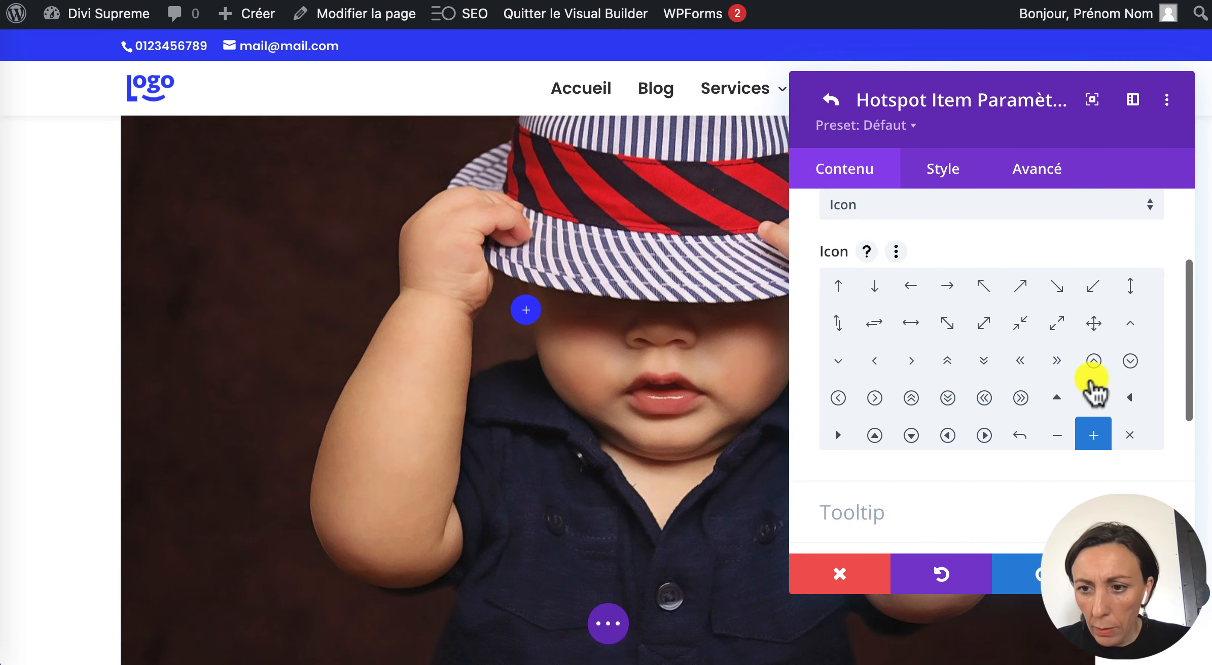
{"action": "left_click", "coordinate": [1087, 368]}
{"action": "left_click_drag", "start_coordinate": [1052, 481], "coordinate": [810, 480]}
{"action": "type", "text": "Chapeau 2"}
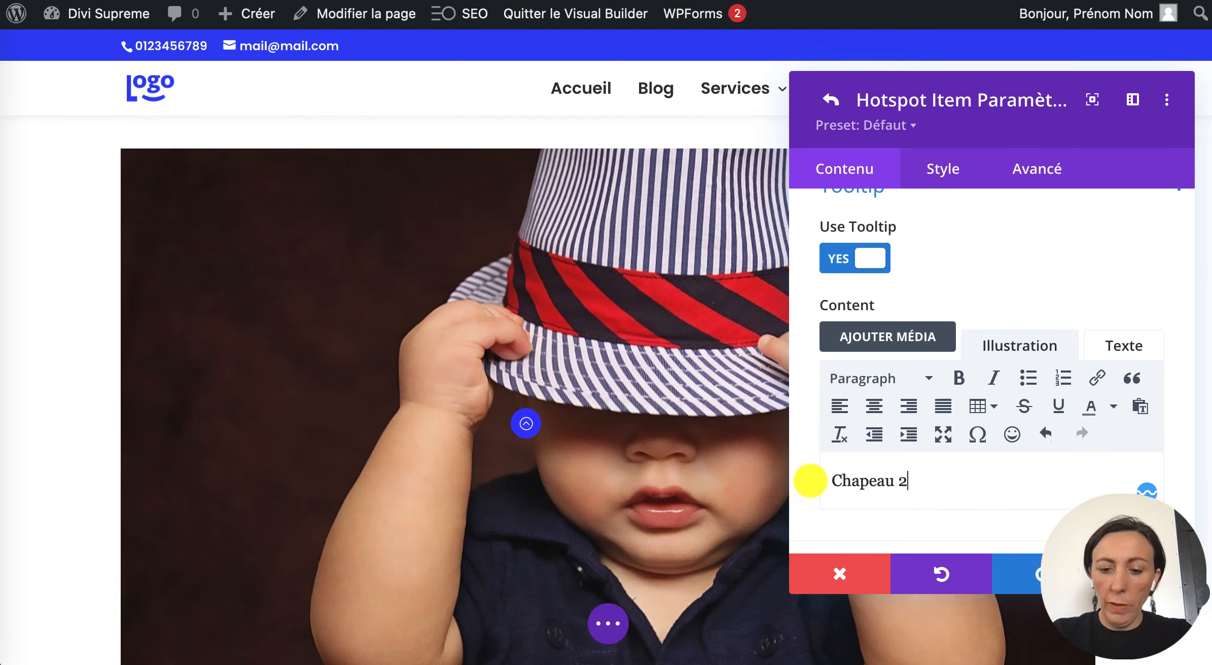
{"action": "type", "text": "9€"}
Adjust the hotspot's left and top positions so it sits on the hat above the red striped band.
{"action": "left_click", "coordinate": [943, 169]}
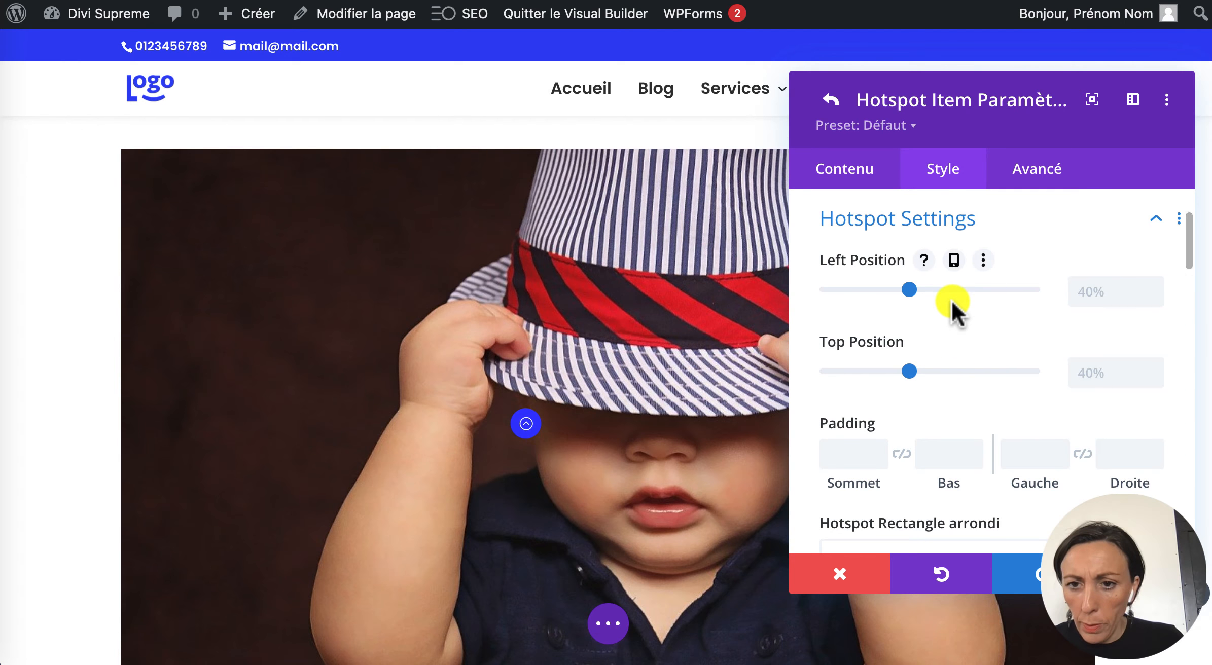
{"action": "left_click_drag", "start_coordinate": [911, 290], "coordinate": [941, 290]}
{"action": "left_click_drag", "start_coordinate": [886, 371], "coordinate": [844, 374]}
{"action": "left_click", "coordinate": [831, 99]}
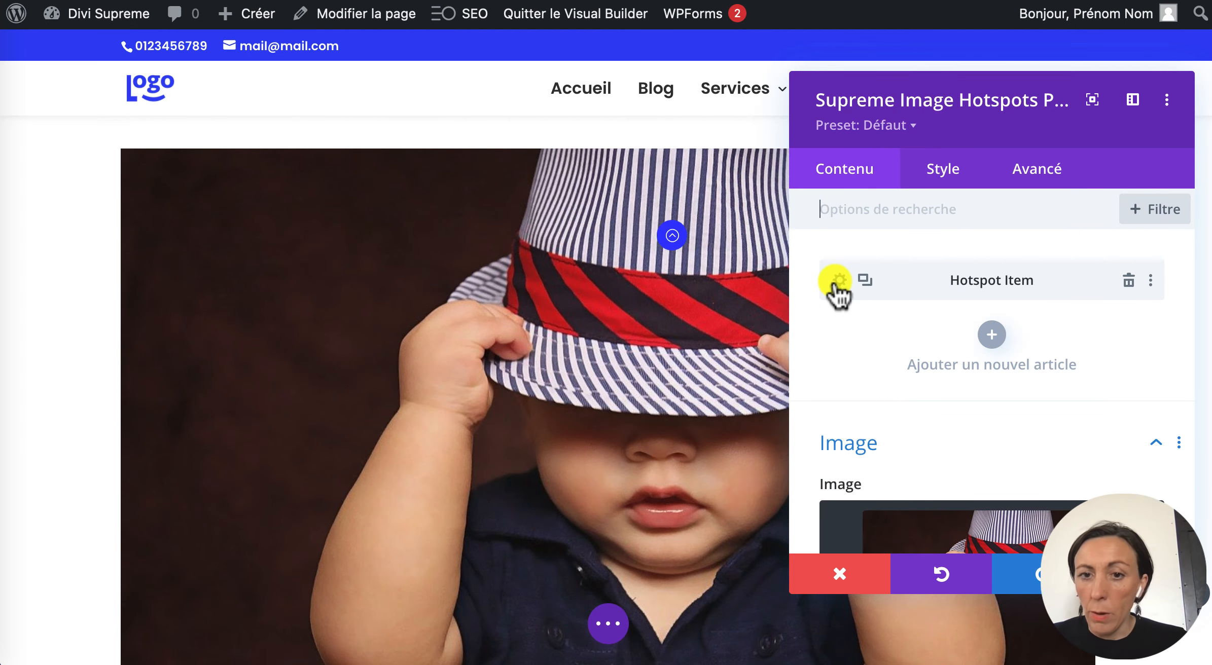
Add a second hotspot item with the shopping cart icon and the tooltip text "Chemise 49€".
{"action": "scroll", "coordinate": [1028, 513], "scroll_direction": "down", "scroll_amount": 3}
{"action": "scroll", "coordinate": [1028, 509], "scroll_direction": "up", "scroll_amount": 3}
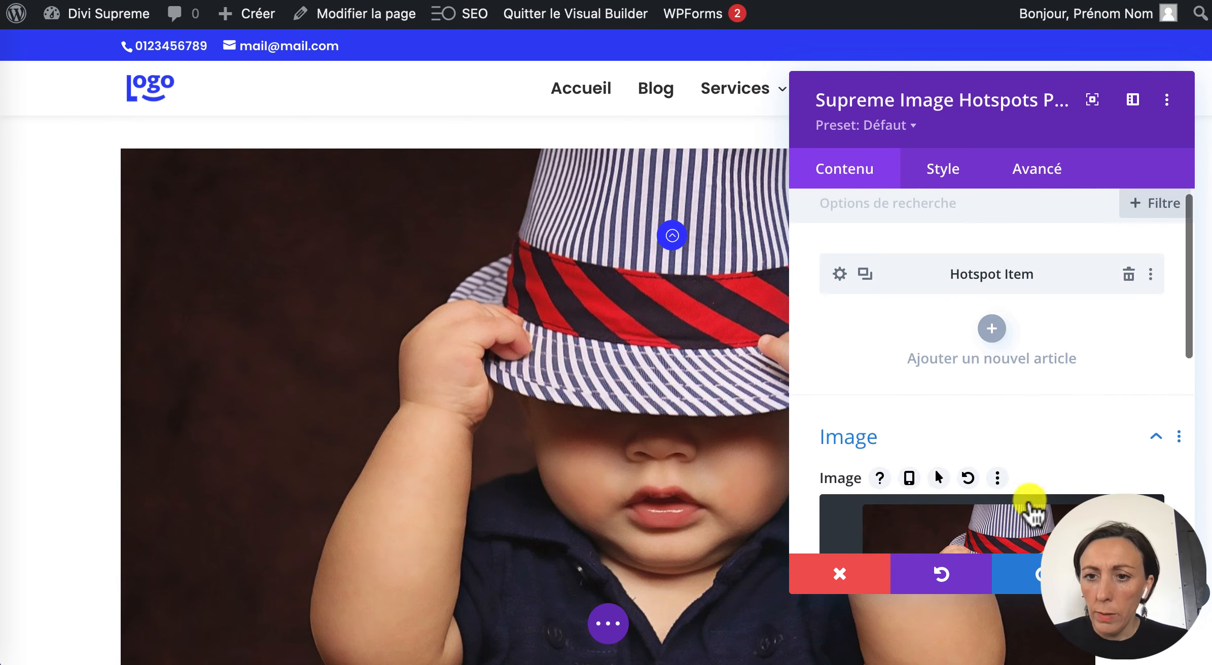
{"action": "left_click", "coordinate": [991, 329]}
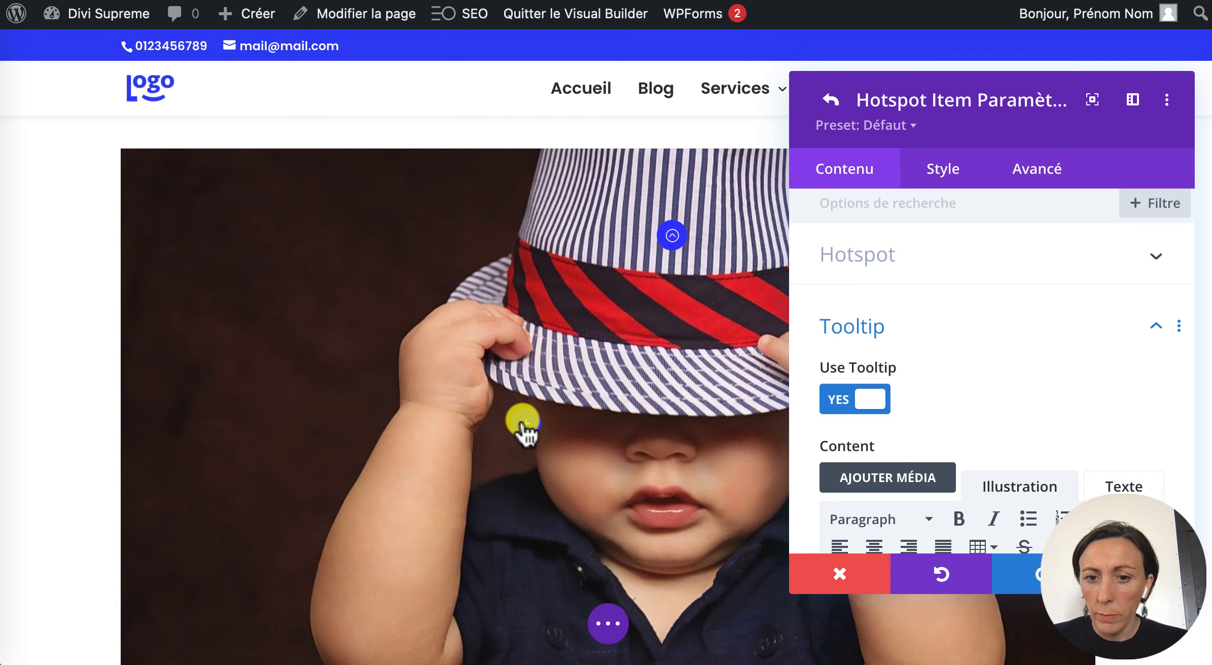
{"action": "scroll", "coordinate": [1008, 406], "scroll_direction": "down", "scroll_amount": 3}
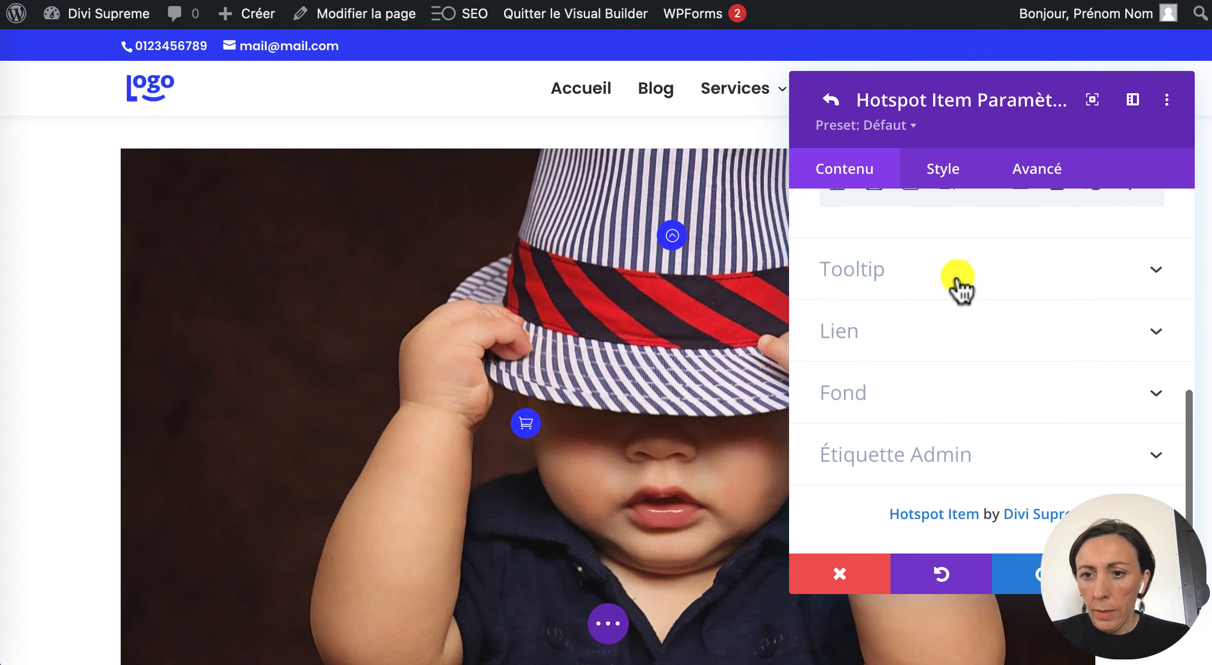
{"action": "left_click", "coordinate": [960, 284]}
{"action": "scroll", "coordinate": [960, 286], "scroll_direction": "down", "scroll_amount": 1}
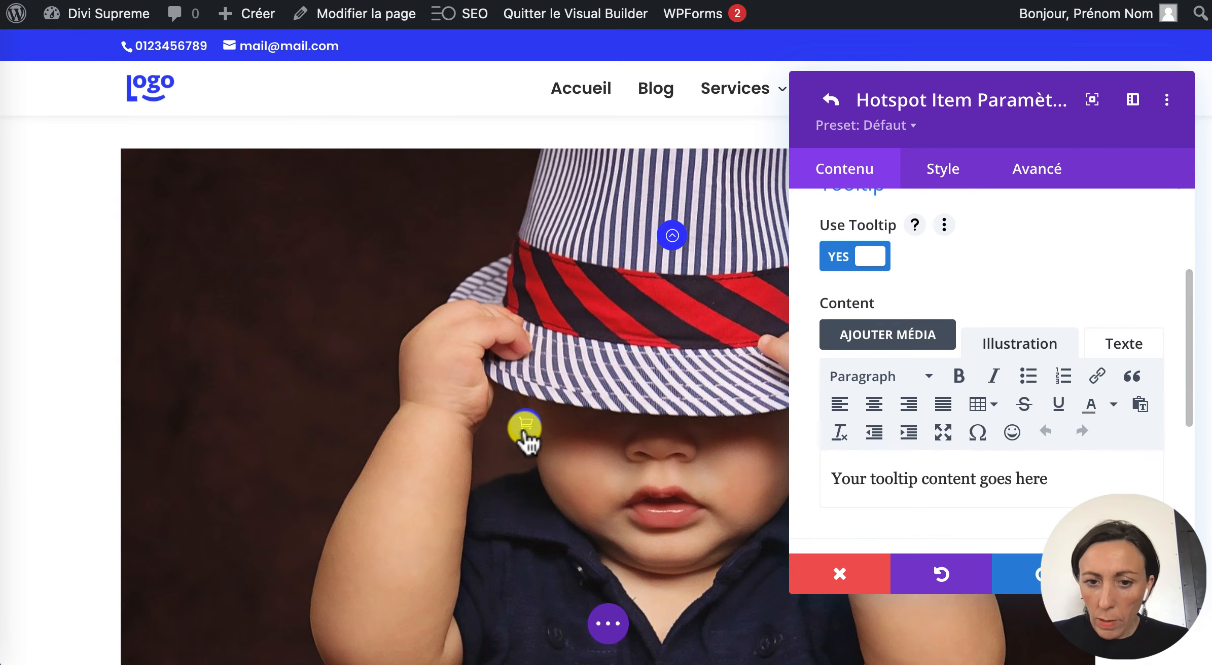
{"action": "scroll", "coordinate": [966, 507], "scroll_direction": "down", "scroll_amount": 2}
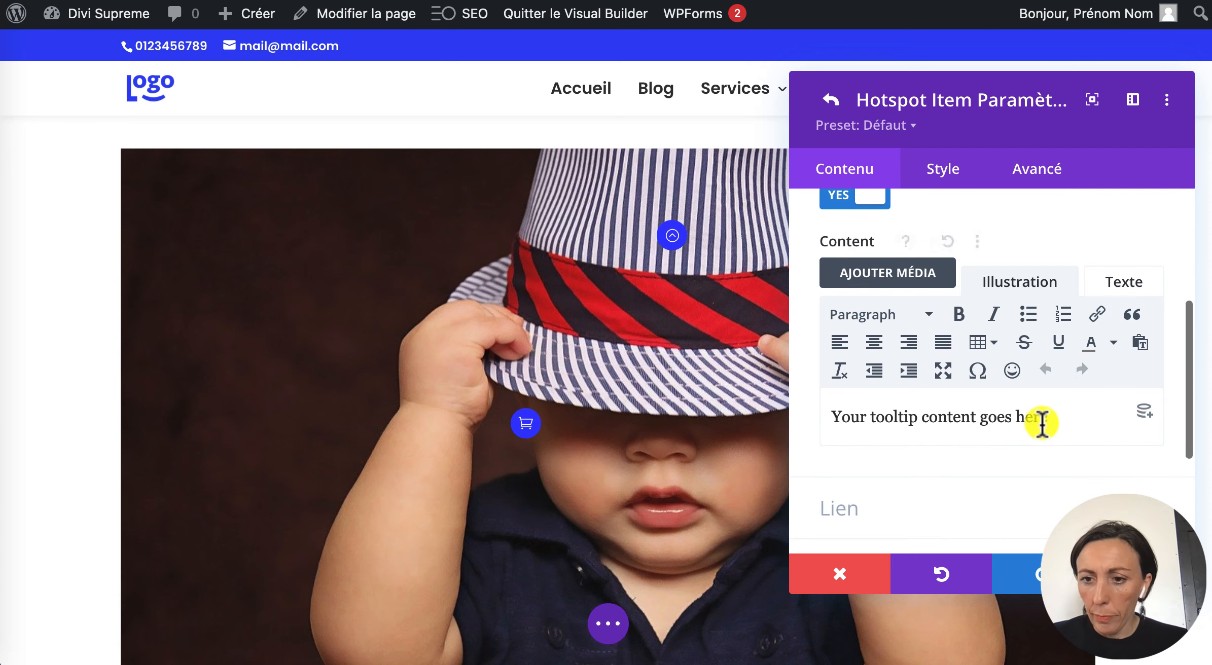
{"action": "left_click_drag", "start_coordinate": [1045, 418], "coordinate": [819, 419]}
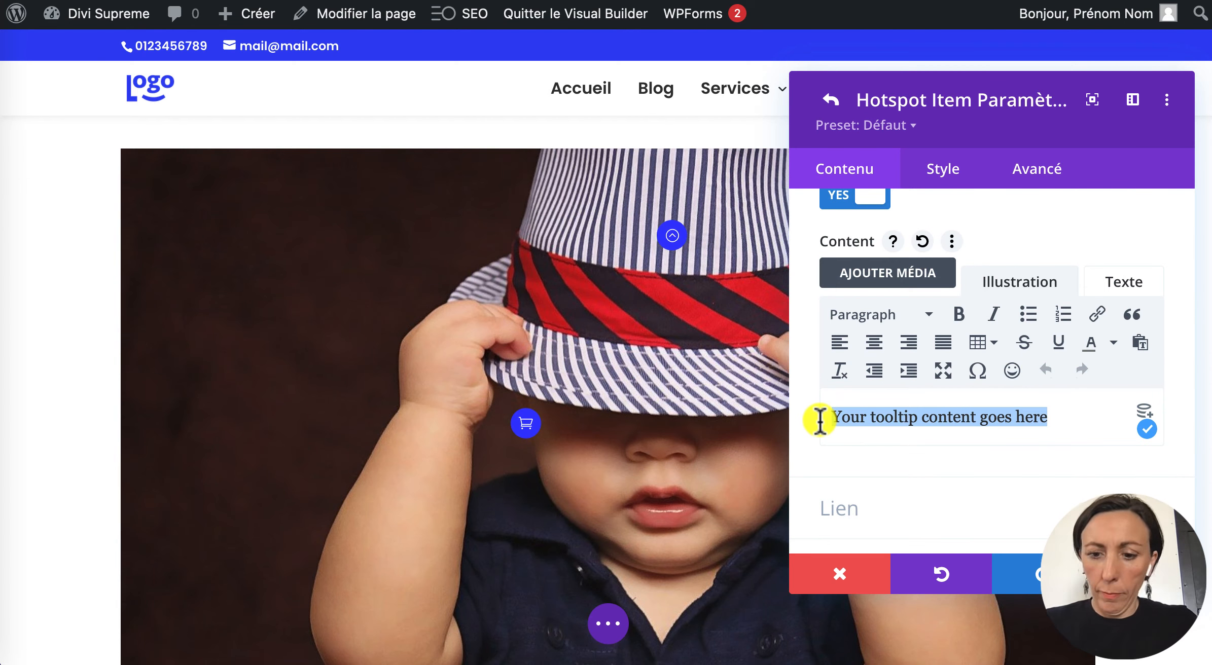
{"action": "type", "text": "Chemise 49€"}
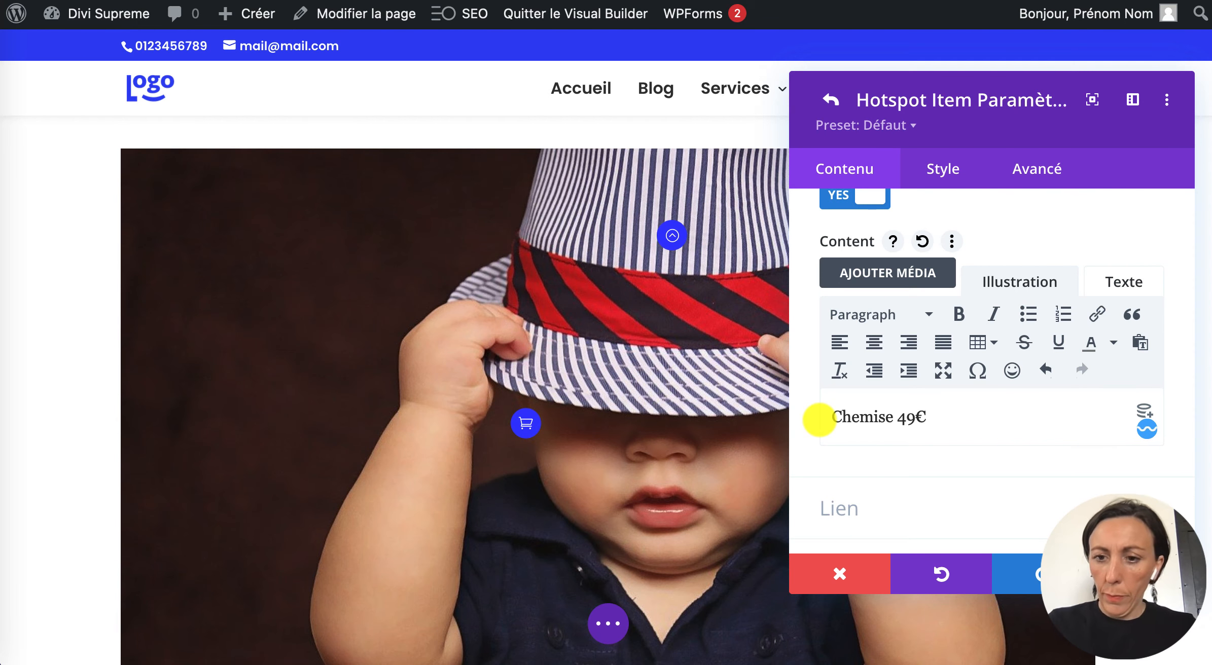
Move the cart hotspot lower on the photo by increasing its top position.
{"action": "left_click", "coordinate": [943, 167]}
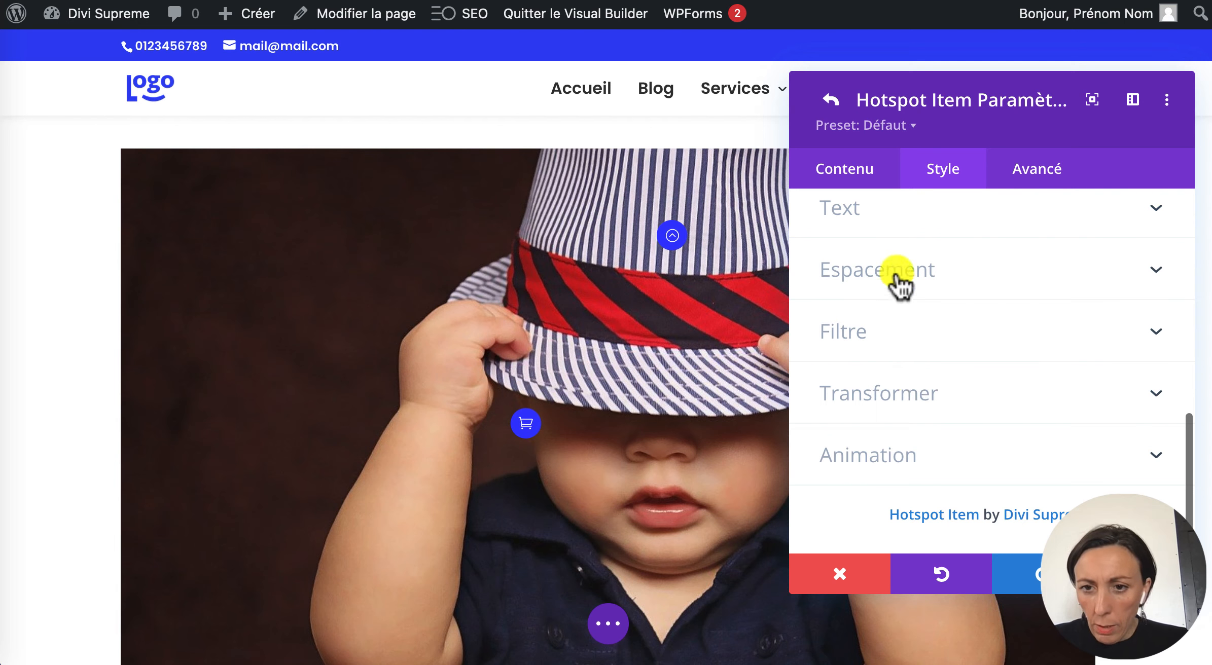
{"action": "scroll", "coordinate": [895, 297], "scroll_direction": "up", "scroll_amount": 5}
{"action": "left_click_drag", "start_coordinate": [893, 371], "coordinate": [958, 370]}
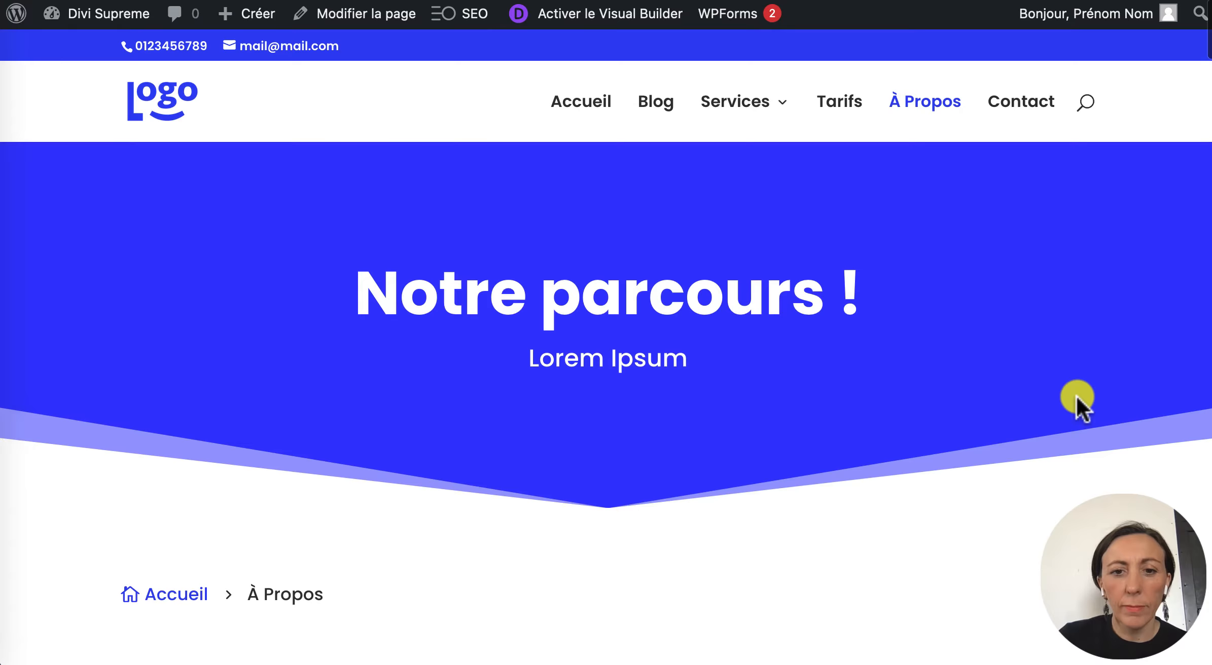
Review the published À Propos page from the breadcrumbs through the typing text, gradient title and price list to the animated shape.
{"action": "scroll", "coordinate": [1074, 400], "scroll_direction": "down", "scroll_amount": 6}
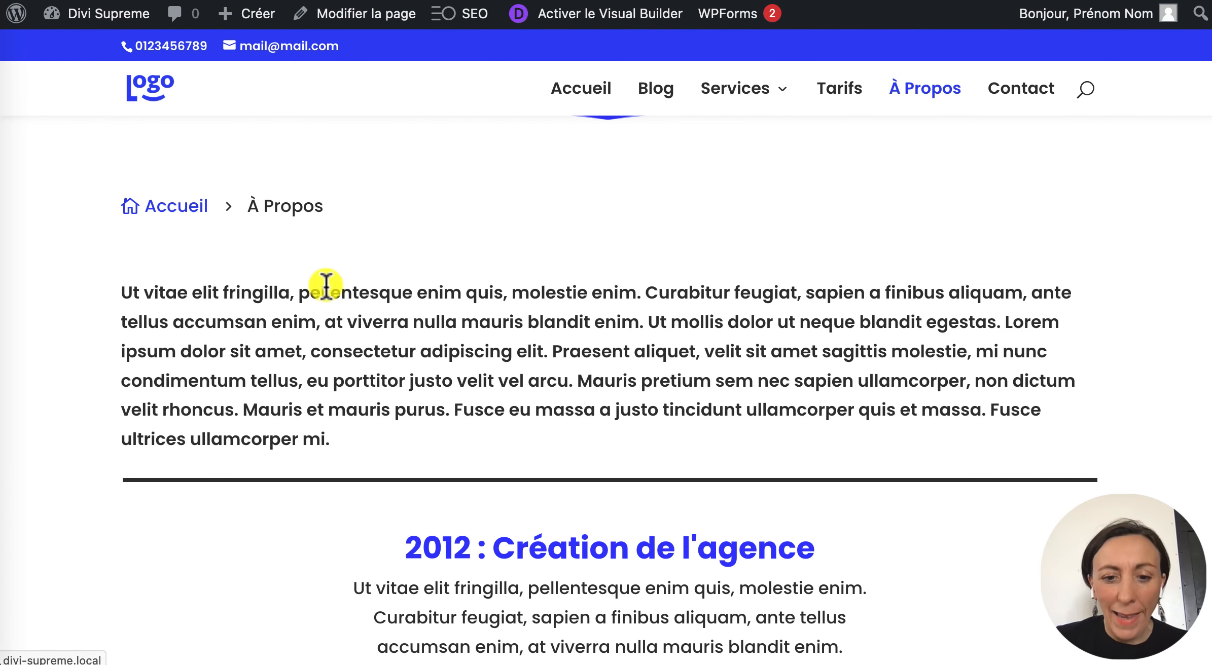
{"action": "scroll", "coordinate": [326, 290], "scroll_direction": "down", "scroll_amount": 15}
{"action": "scroll", "coordinate": [326, 290], "scroll_direction": "down", "scroll_amount": 15}
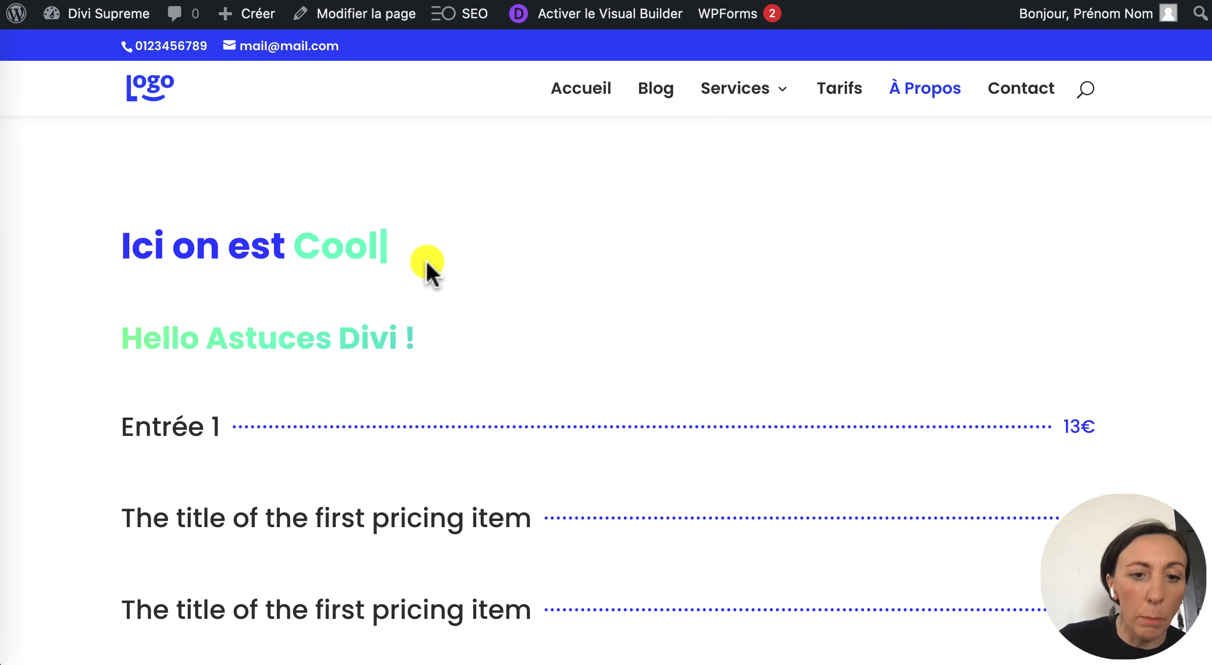
{"action": "scroll", "coordinate": [425, 259], "scroll_direction": "down", "scroll_amount": 3}
{"action": "scroll", "coordinate": [425, 259], "scroll_direction": "up", "scroll_amount": 1}
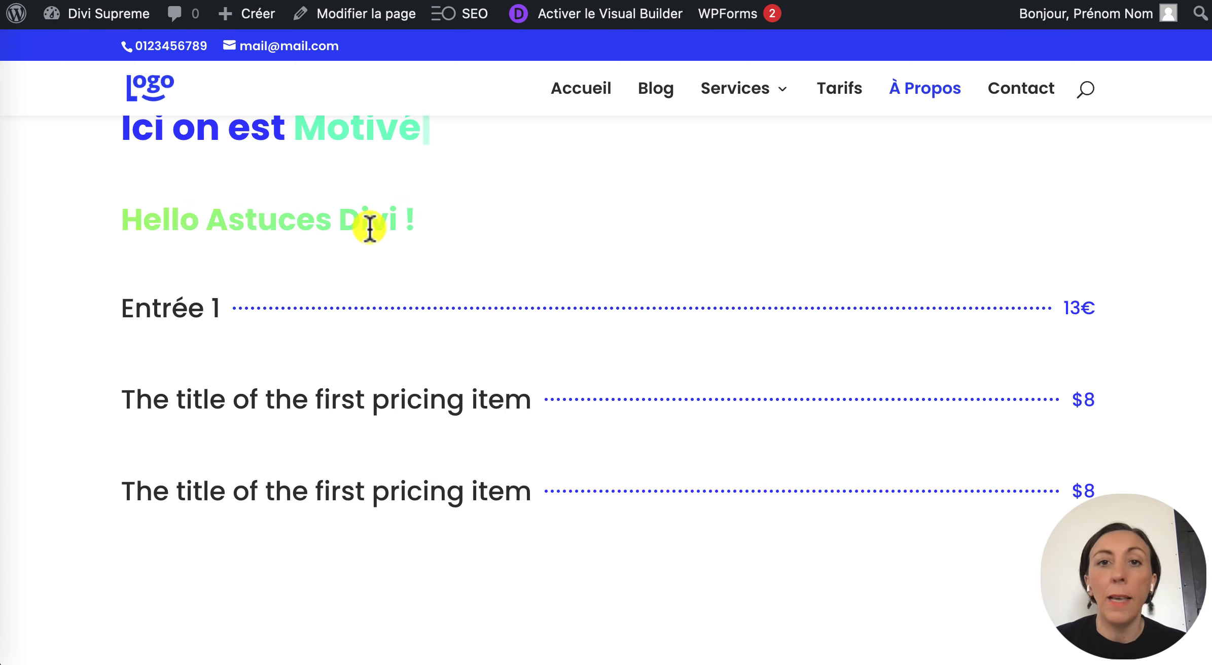
{"action": "scroll", "coordinate": [378, 238], "scroll_direction": "down", "scroll_amount": 3}
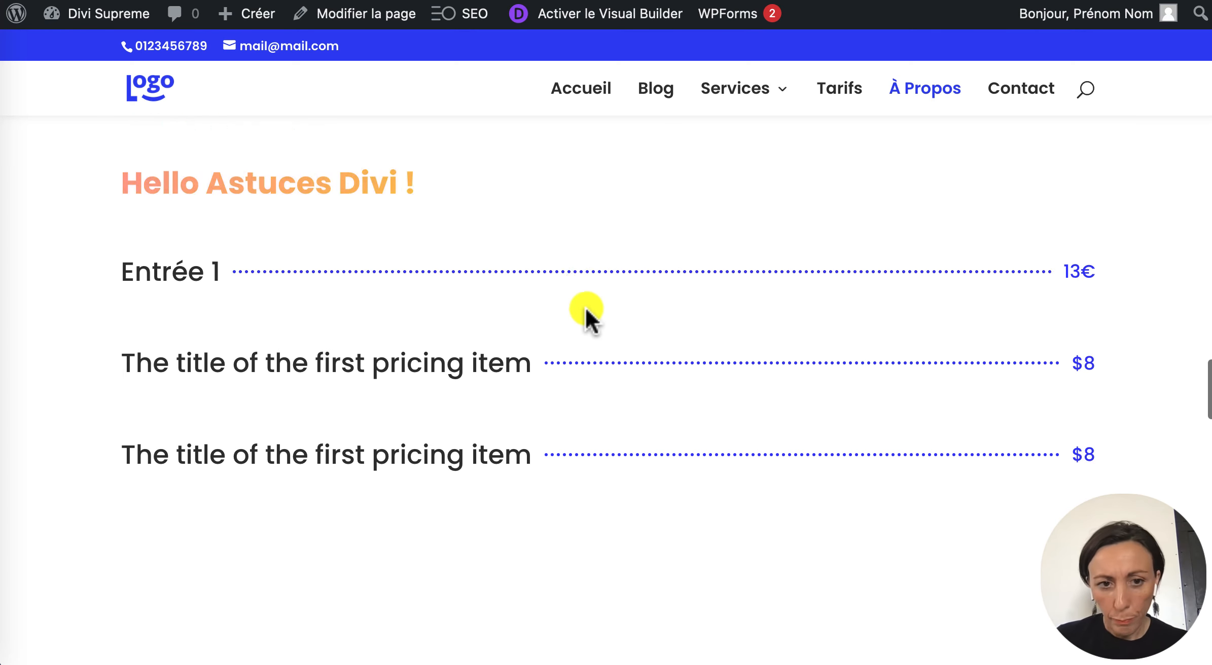
{"action": "scroll", "coordinate": [716, 281], "scroll_direction": "down", "scroll_amount": 4}
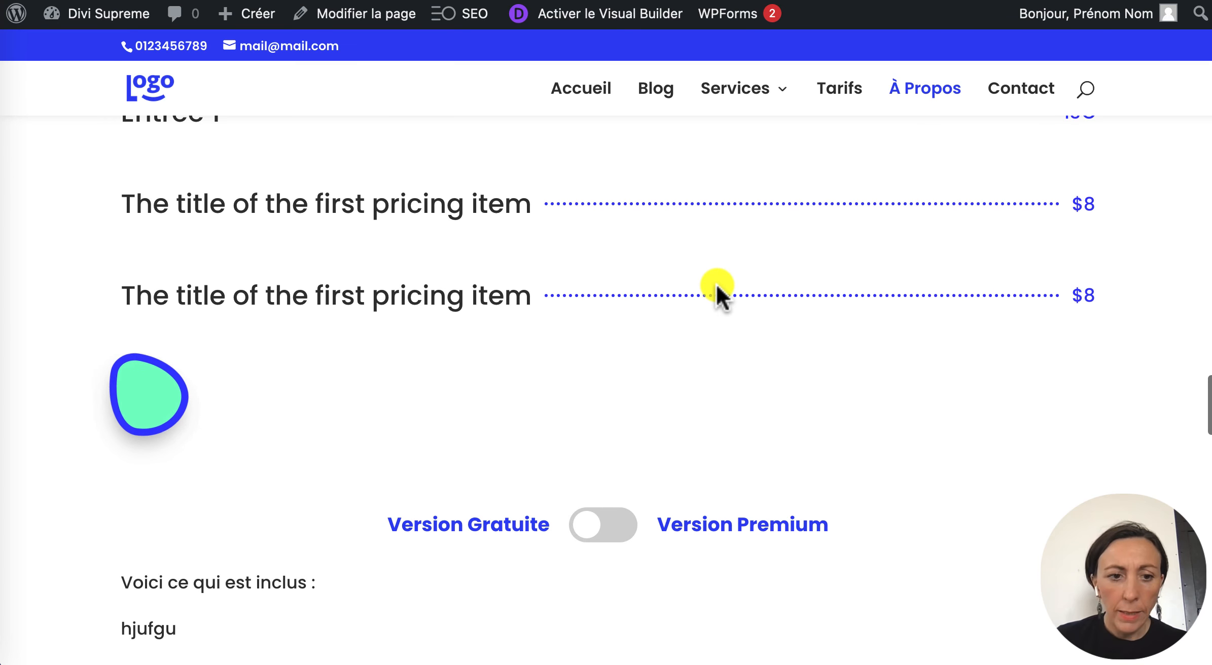
Test the content toggle by switching between Version Gratuite and Version Premium several times.
{"action": "scroll", "coordinate": [413, 436], "scroll_direction": "down", "scroll_amount": 10}
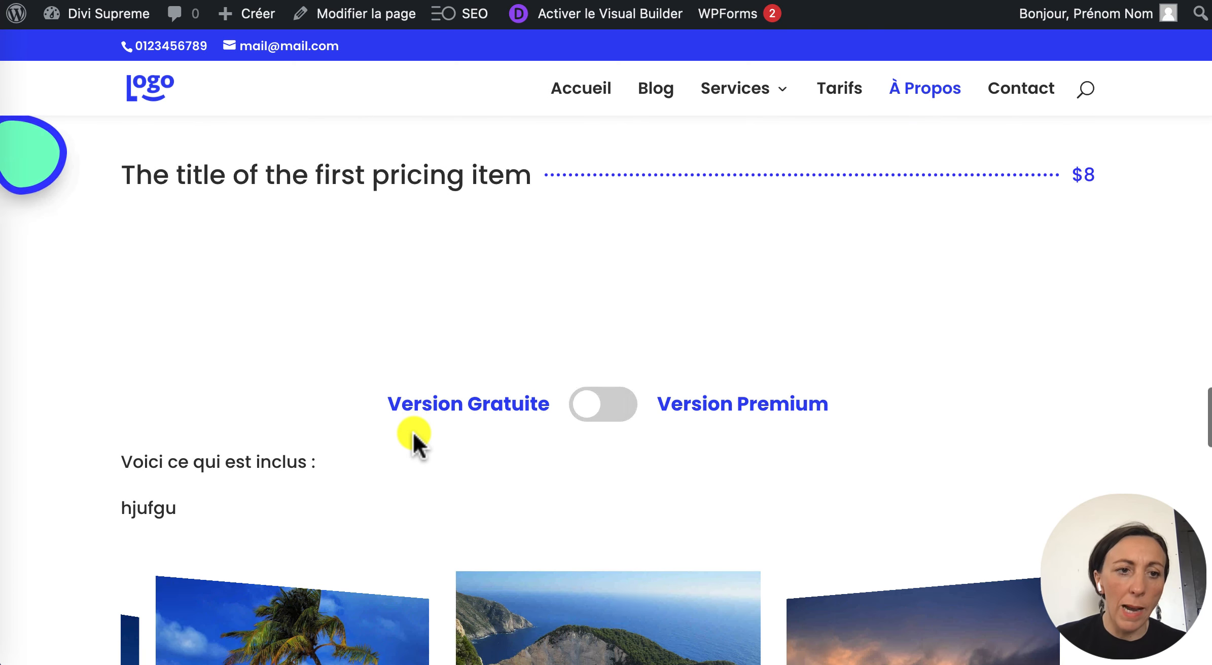
{"action": "left_click", "coordinate": [623, 238]}
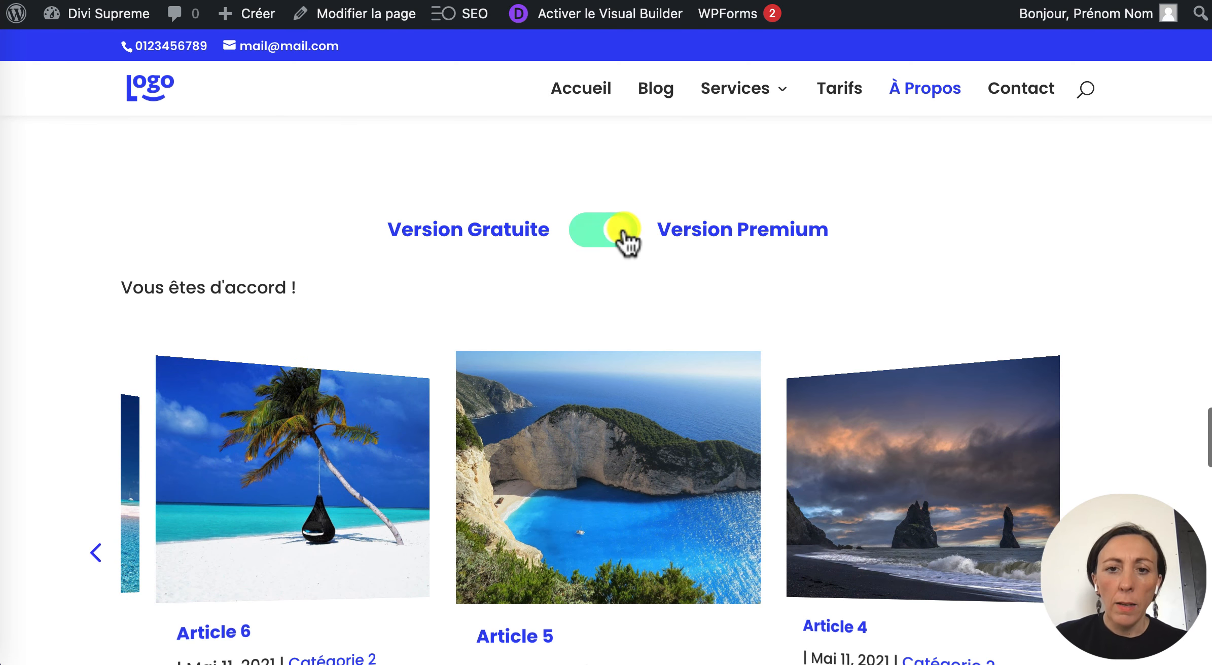
{"action": "left_click", "coordinate": [584, 234]}
{"action": "left_click", "coordinate": [621, 238]}
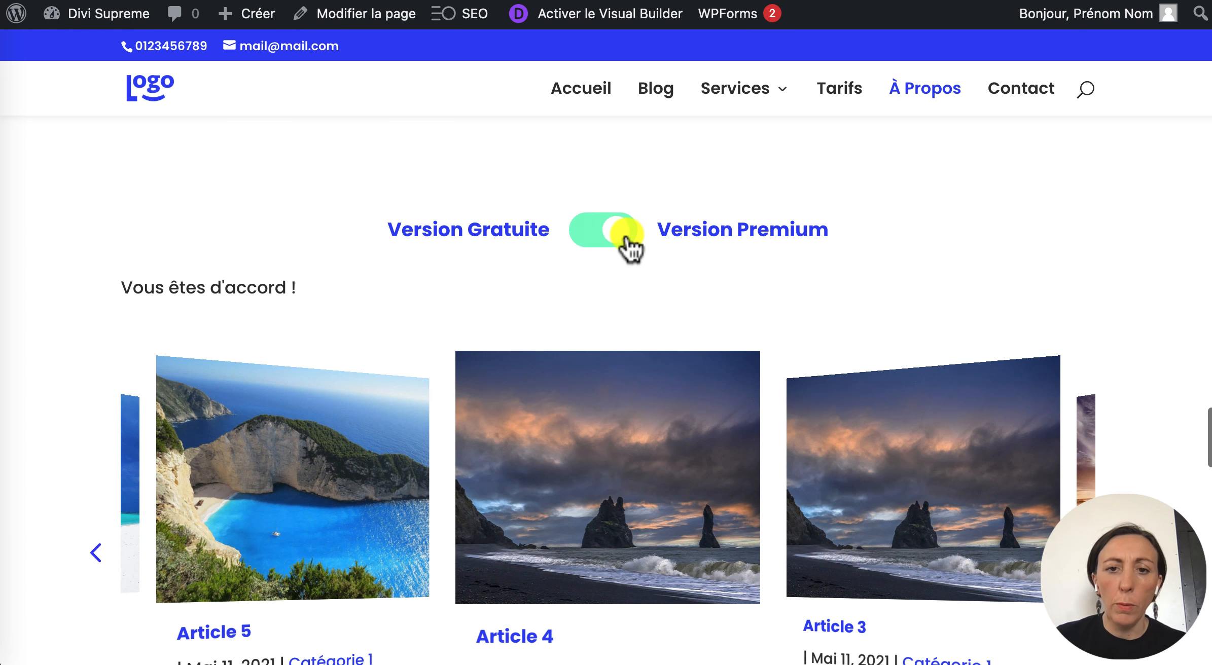
{"action": "left_click", "coordinate": [589, 227]}
Advance the blog carousel through several articles to check how it slides.
{"action": "scroll", "coordinate": [587, 220], "scroll_direction": "down", "scroll_amount": 4}
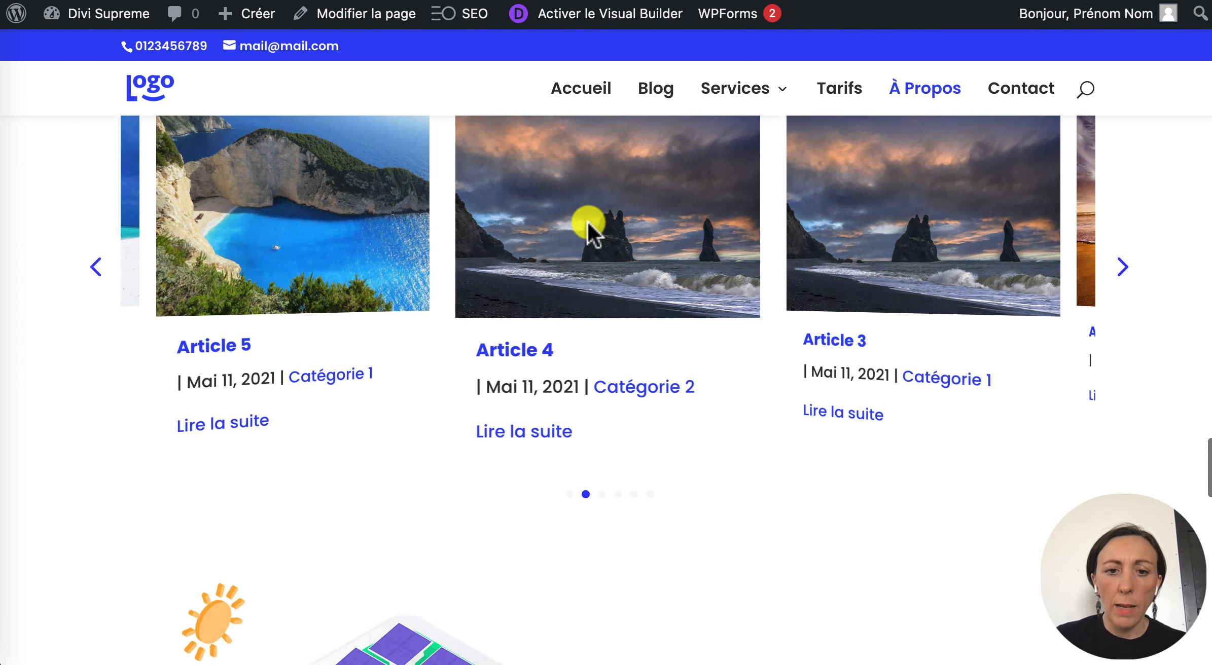
{"action": "scroll", "coordinate": [589, 223], "scroll_direction": "up", "scroll_amount": 2}
{"action": "left_click", "coordinate": [1127, 343]}
{"action": "left_click", "coordinate": [1127, 342]}
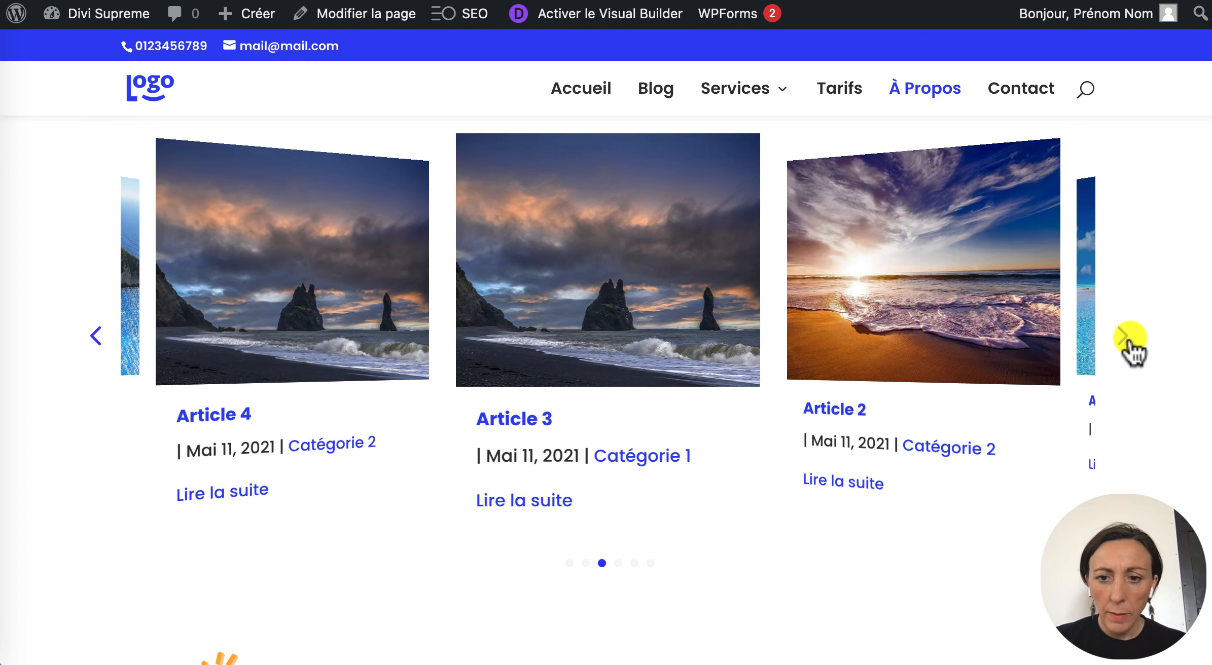
{"action": "left_click", "coordinate": [1128, 342]}
{"action": "left_click", "coordinate": [1128, 343]}
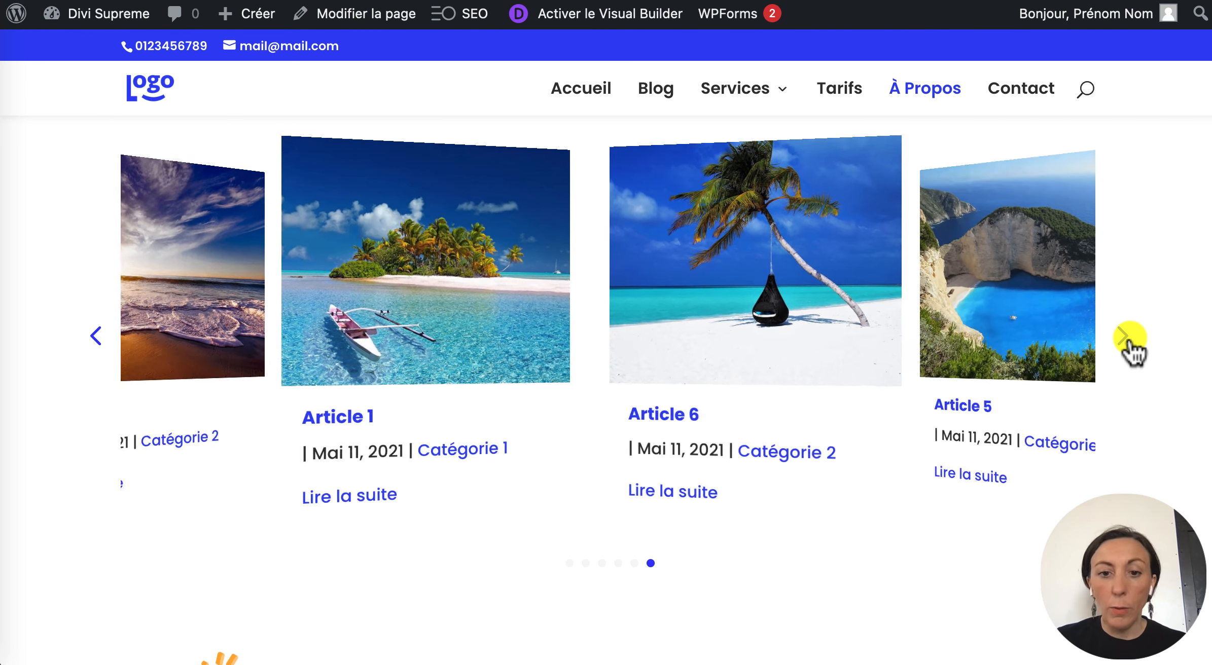
Check how the solar panel Lottie animation reacts to scrolling, and view the scroll images and text divider below it.
{"action": "scroll", "coordinate": [522, 507], "scroll_direction": "down", "scroll_amount": 10}
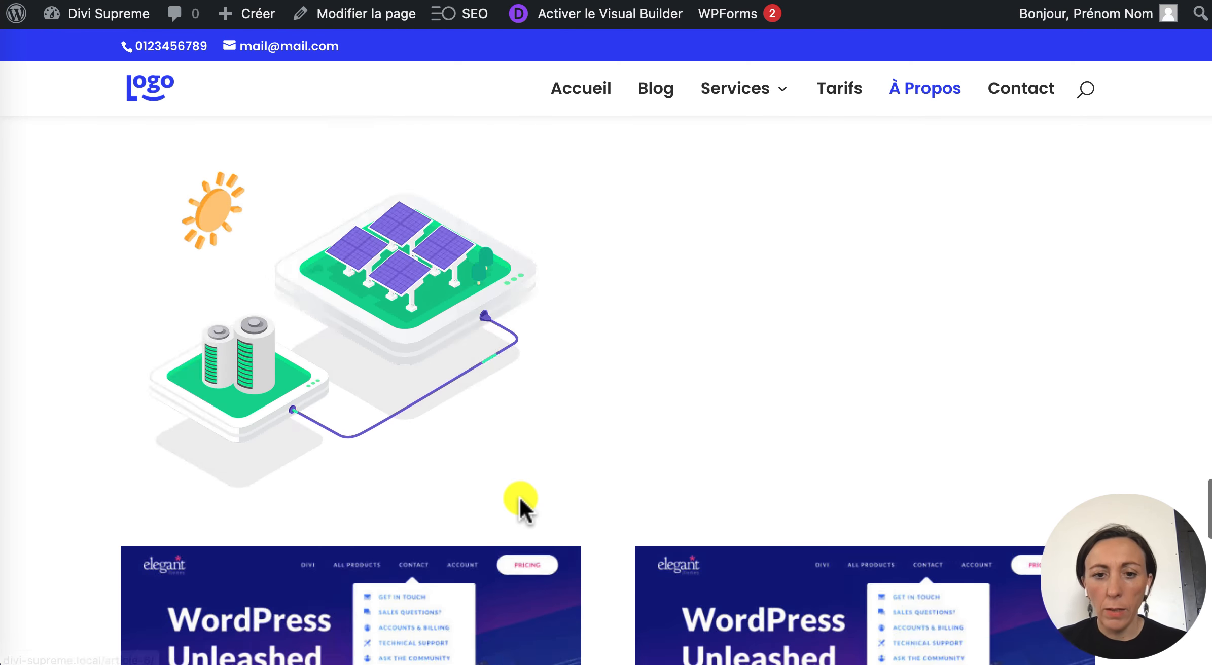
{"action": "scroll", "coordinate": [512, 457], "scroll_direction": "up", "scroll_amount": 2}
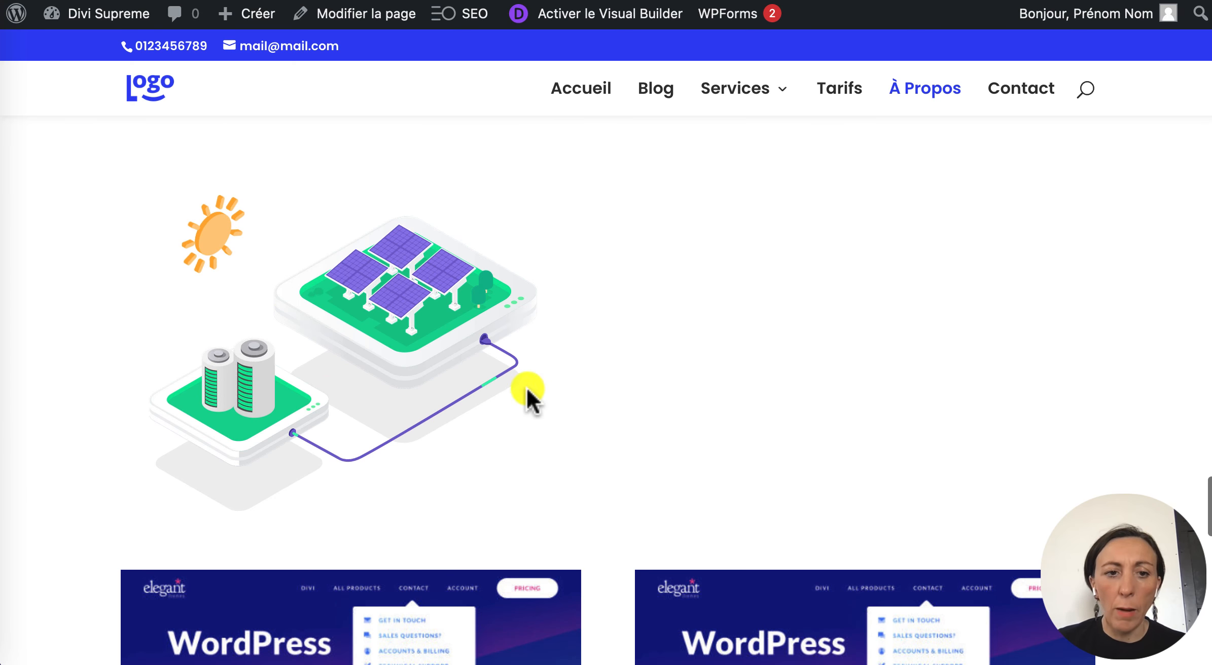
{"action": "scroll", "coordinate": [558, 378], "scroll_direction": "up", "scroll_amount": 3}
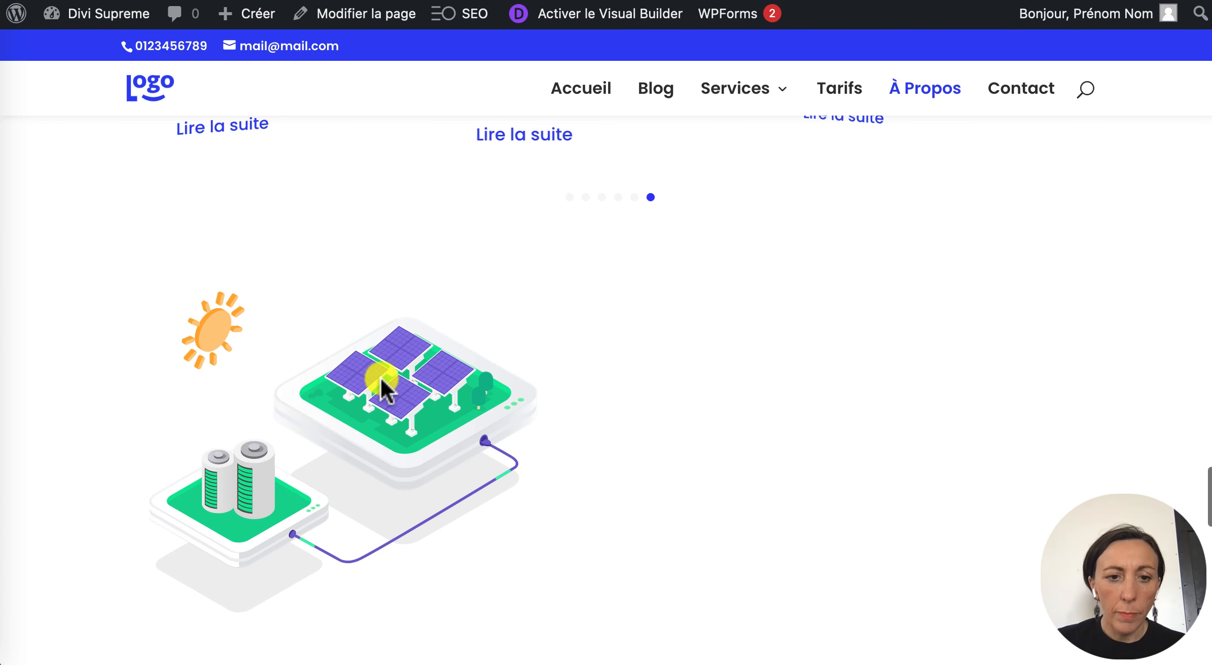
{"action": "scroll", "coordinate": [380, 376], "scroll_direction": "down", "scroll_amount": 10}
{"action": "scroll", "coordinate": [545, 477], "scroll_direction": "down", "scroll_amount": 7}
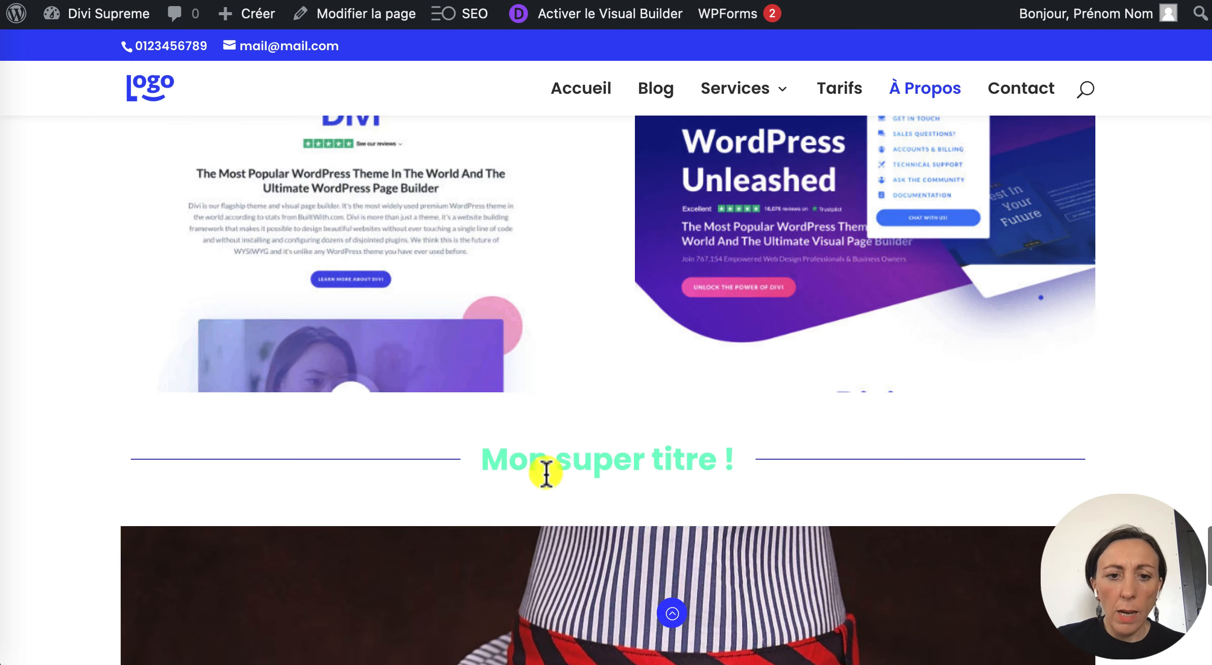
Check the scroll images on the published page and test the tooltips of the shirt and hat hotspots on the image.
{"action": "scroll", "coordinate": [855, 300], "scroll_direction": "up", "scroll_amount": 3}
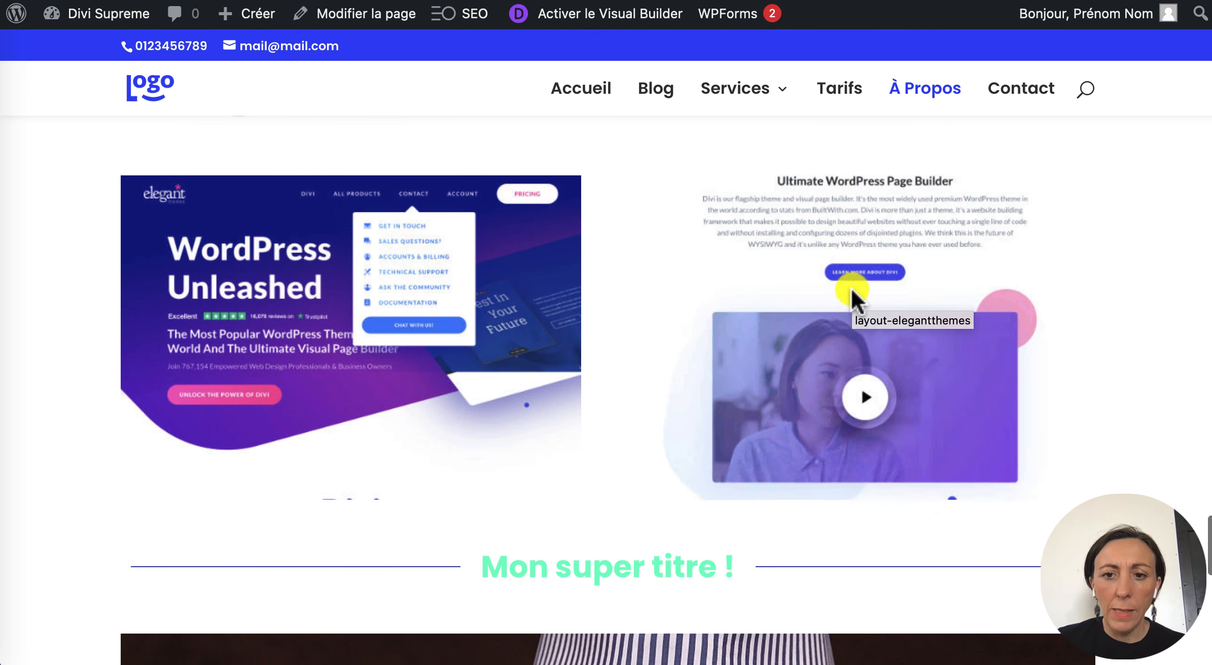
{"action": "scroll", "coordinate": [538, 428], "scroll_direction": "down", "scroll_amount": 7}
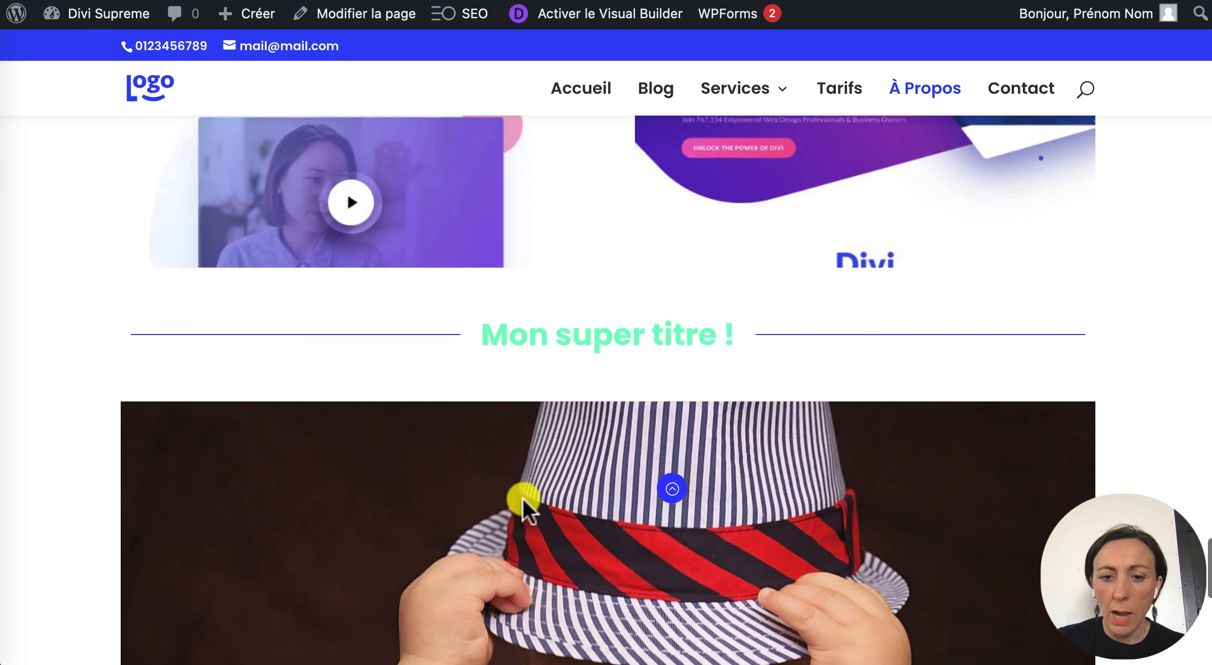
{"action": "scroll", "coordinate": [587, 314], "scroll_direction": "down", "scroll_amount": 2}
{"action": "scroll", "coordinate": [773, 319], "scroll_direction": "down", "scroll_amount": 6}
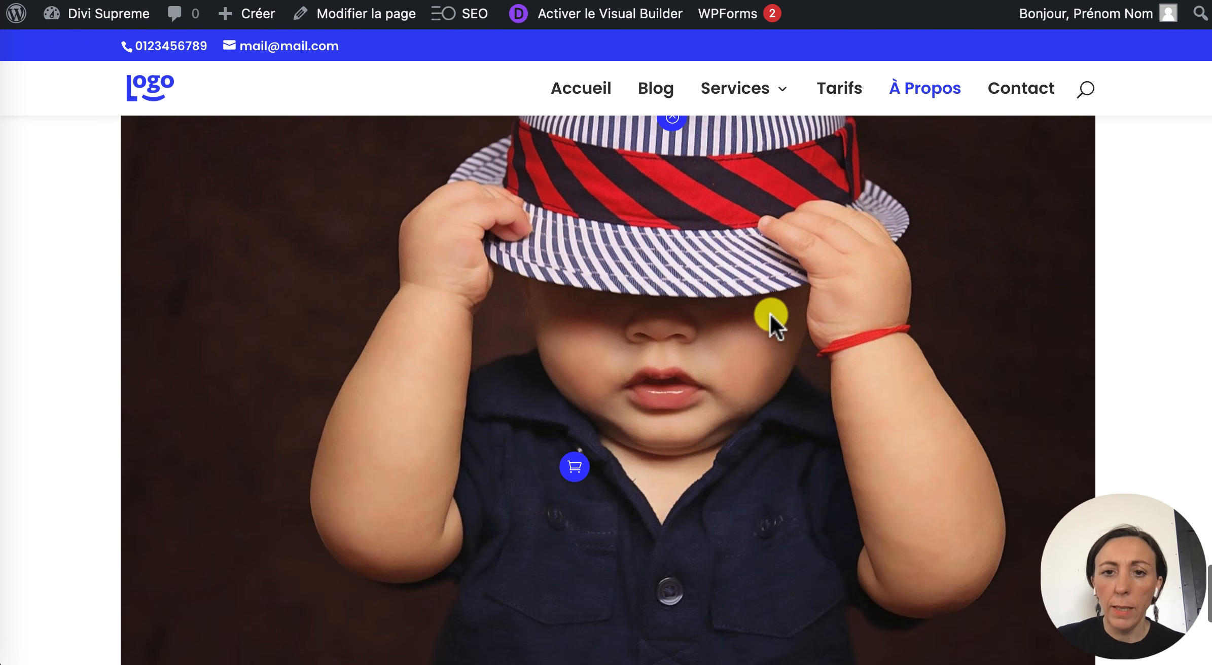
{"action": "scroll", "coordinate": [710, 254], "scroll_direction": "up", "scroll_amount": 2}
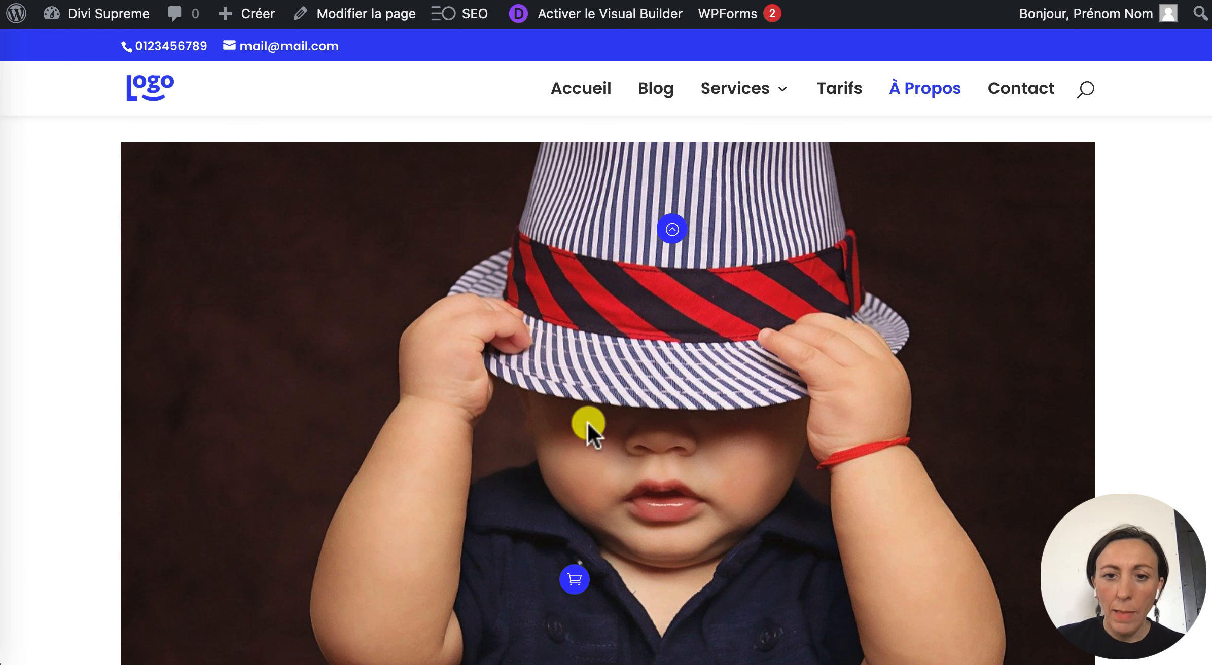
{"action": "mouse_move", "coordinate": [577, 588]}
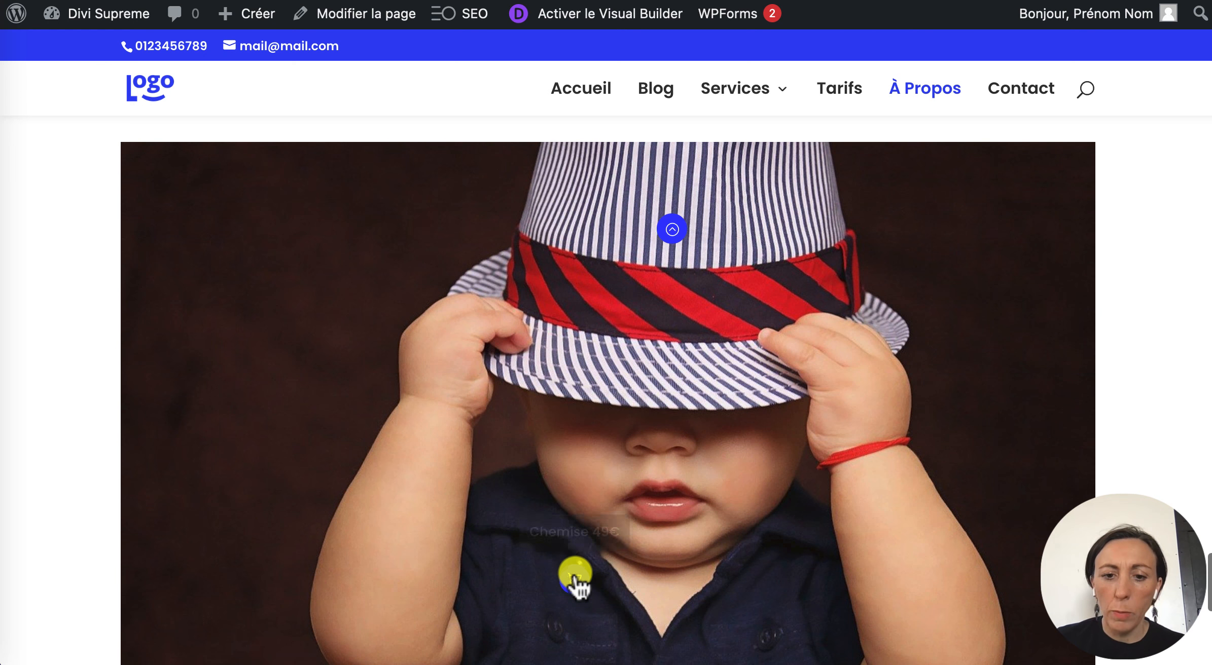
{"action": "mouse_move", "coordinate": [673, 234]}
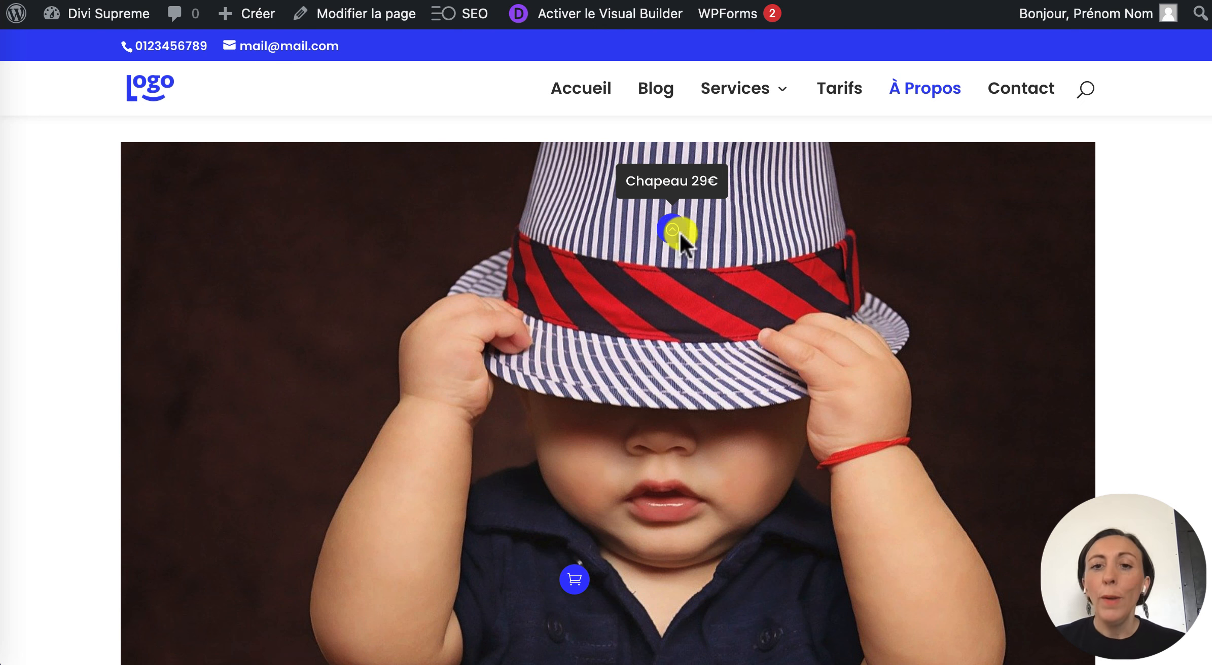
{"action": "left_click", "coordinate": [677, 234]}
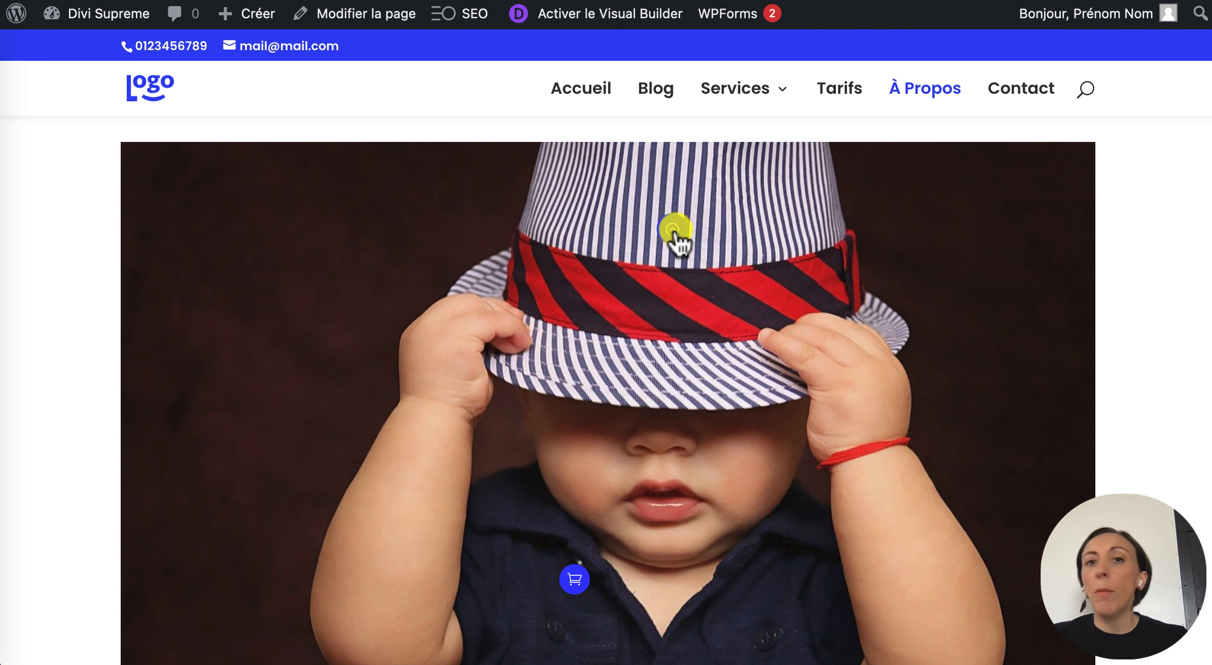
{"action": "mouse_move", "coordinate": [663, 240]}
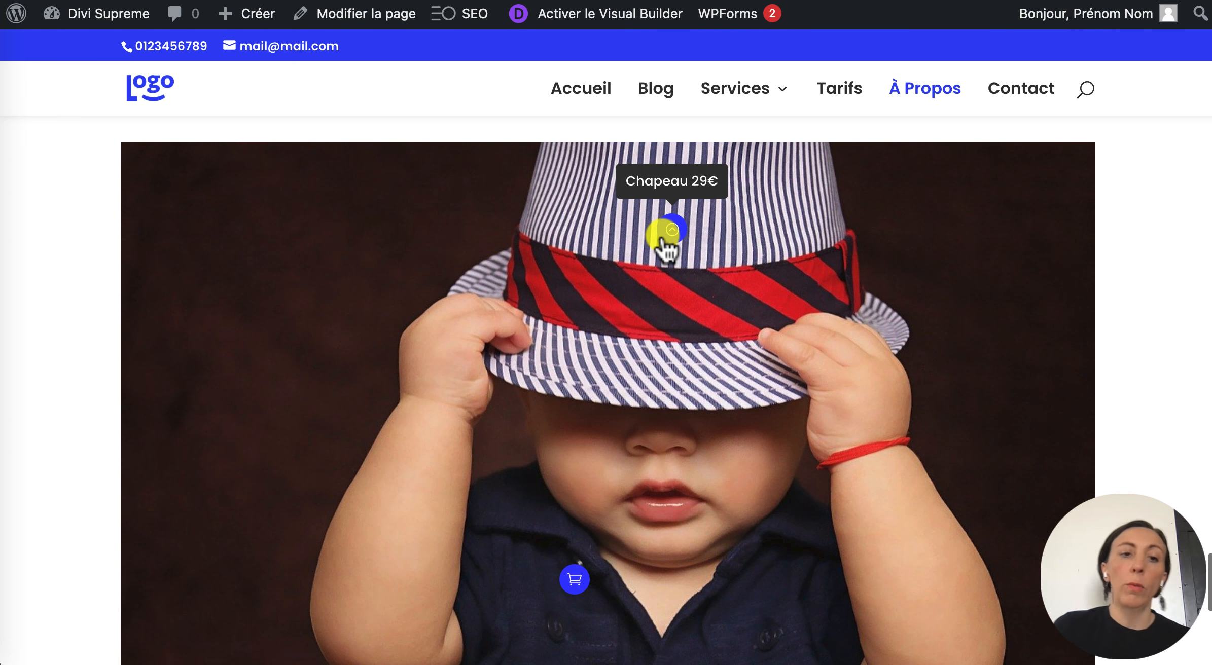
View the end of the page down to the footer images and social icons, and return to the hotspot image.
{"action": "scroll", "coordinate": [628, 527], "scroll_direction": "down", "scroll_amount": 10}
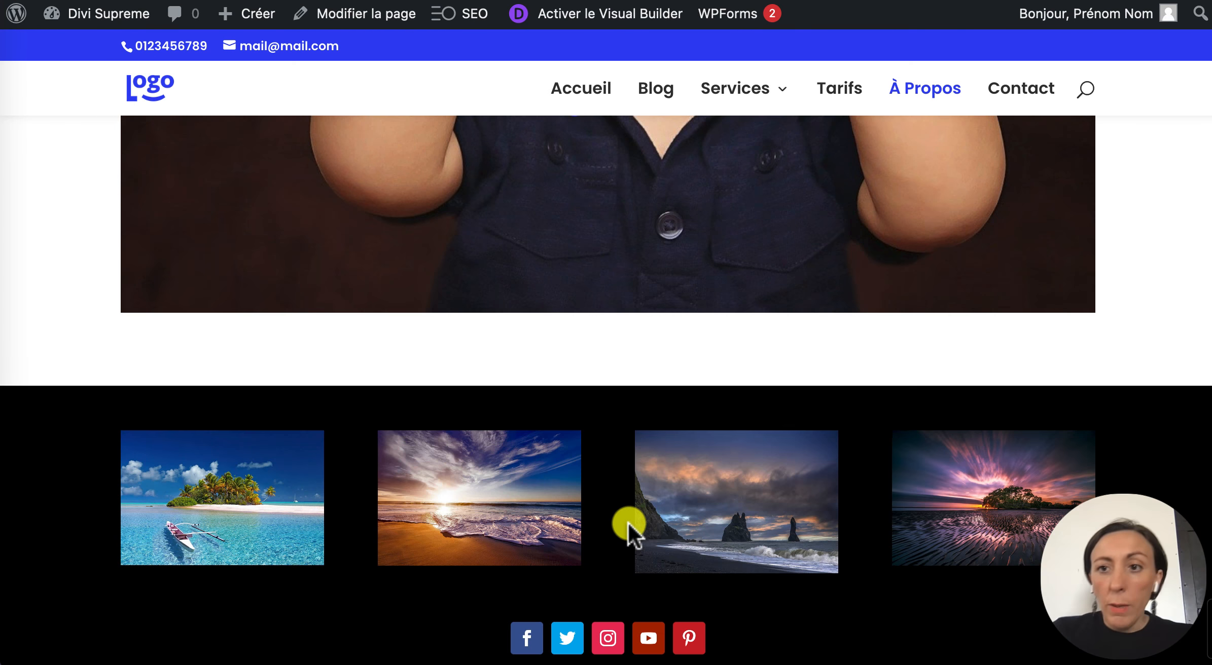
{"action": "scroll", "coordinate": [628, 524], "scroll_direction": "up", "scroll_amount": 7}
{"action": "scroll", "coordinate": [627, 521], "scroll_direction": "up", "scroll_amount": 3}
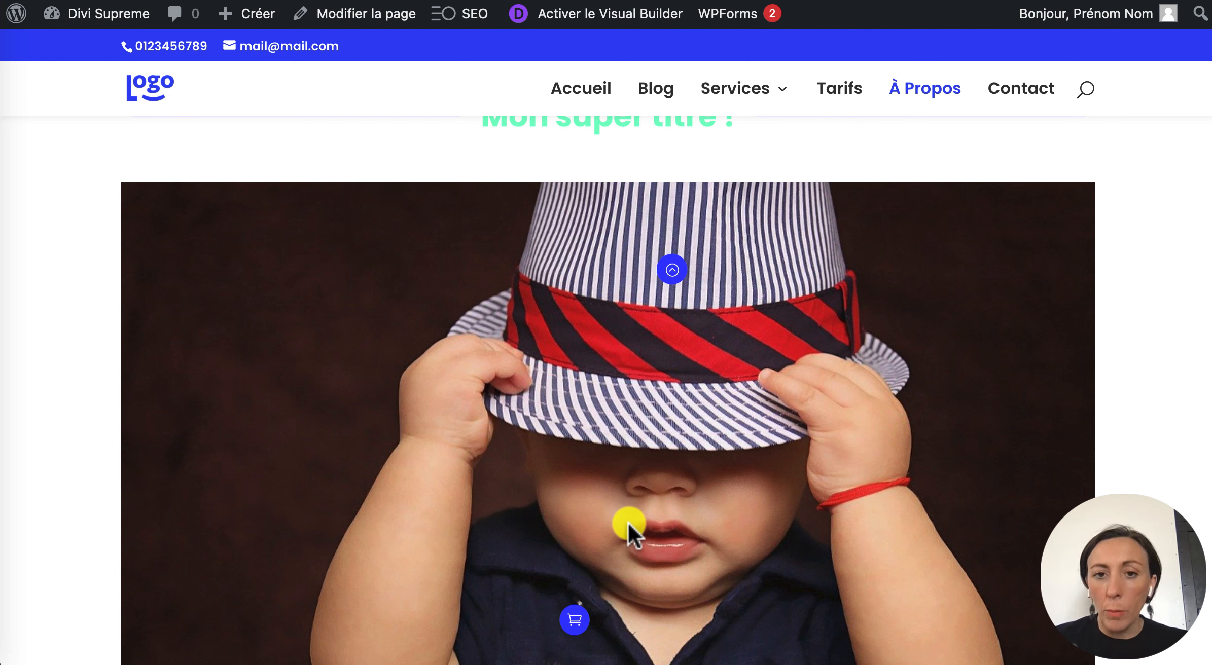
Look back through the page in the Visual Builder from the hotspot image up to the blog carousel and content toggle.
{"action": "scroll", "coordinate": [627, 522], "scroll_direction": "up", "scroll_amount": 3}
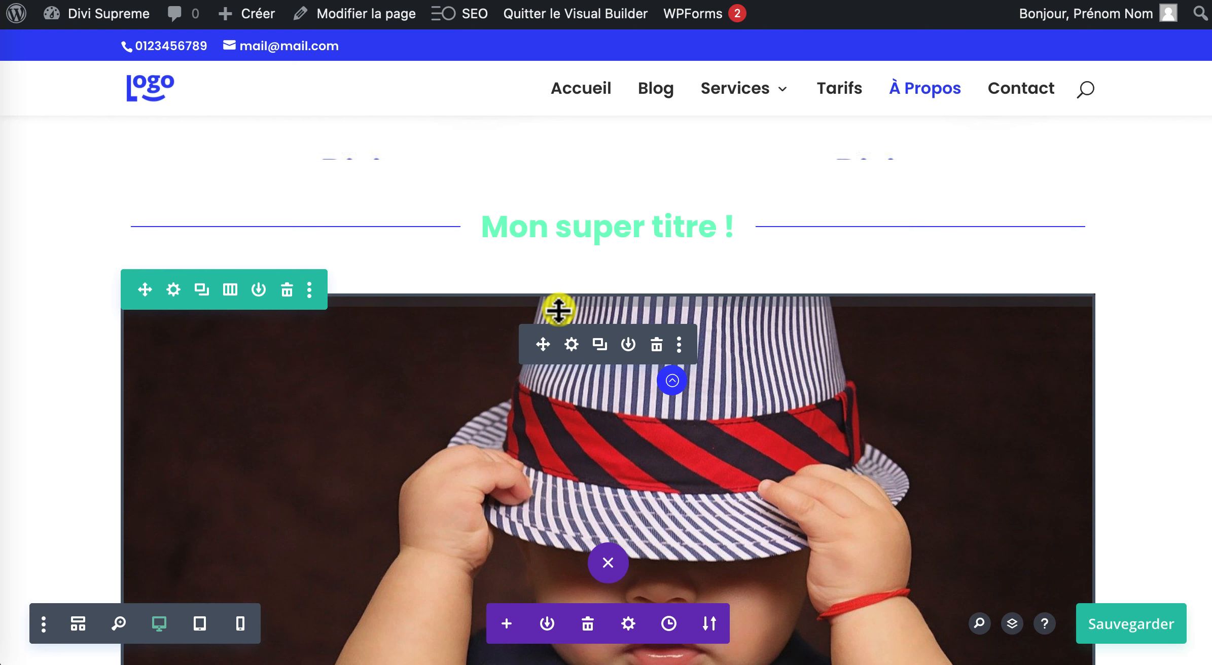
{"action": "scroll", "coordinate": [633, 292], "scroll_direction": "up", "scroll_amount": 6}
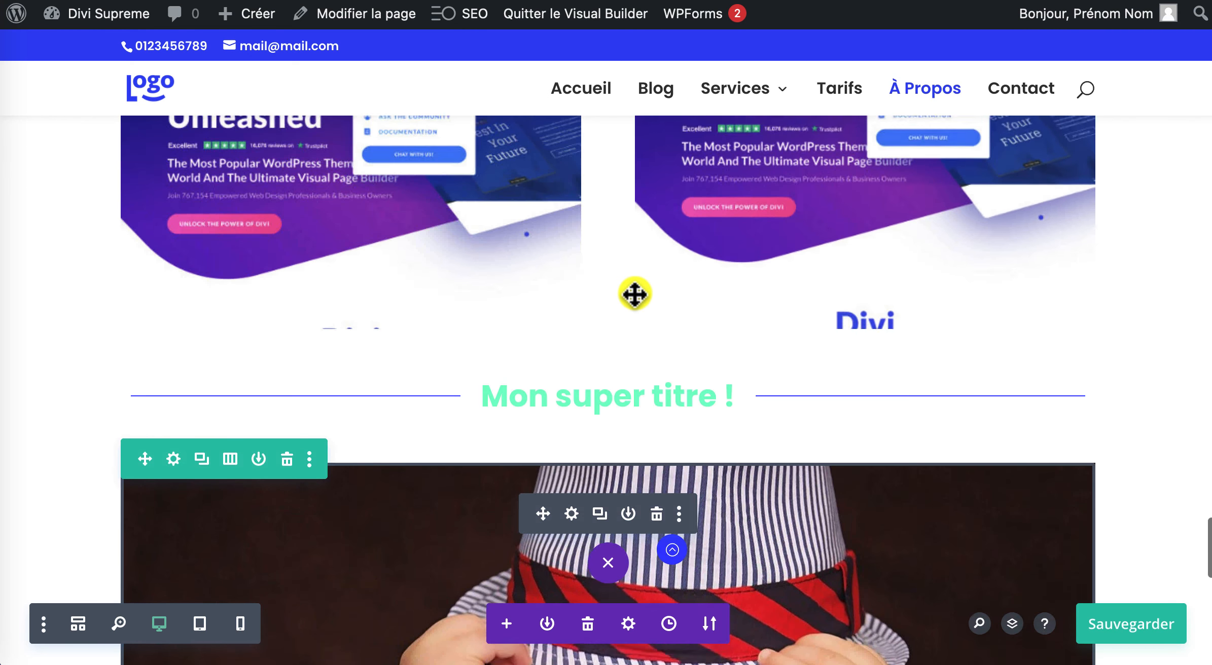
{"action": "scroll", "coordinate": [634, 294], "scroll_direction": "up", "scroll_amount": 15}
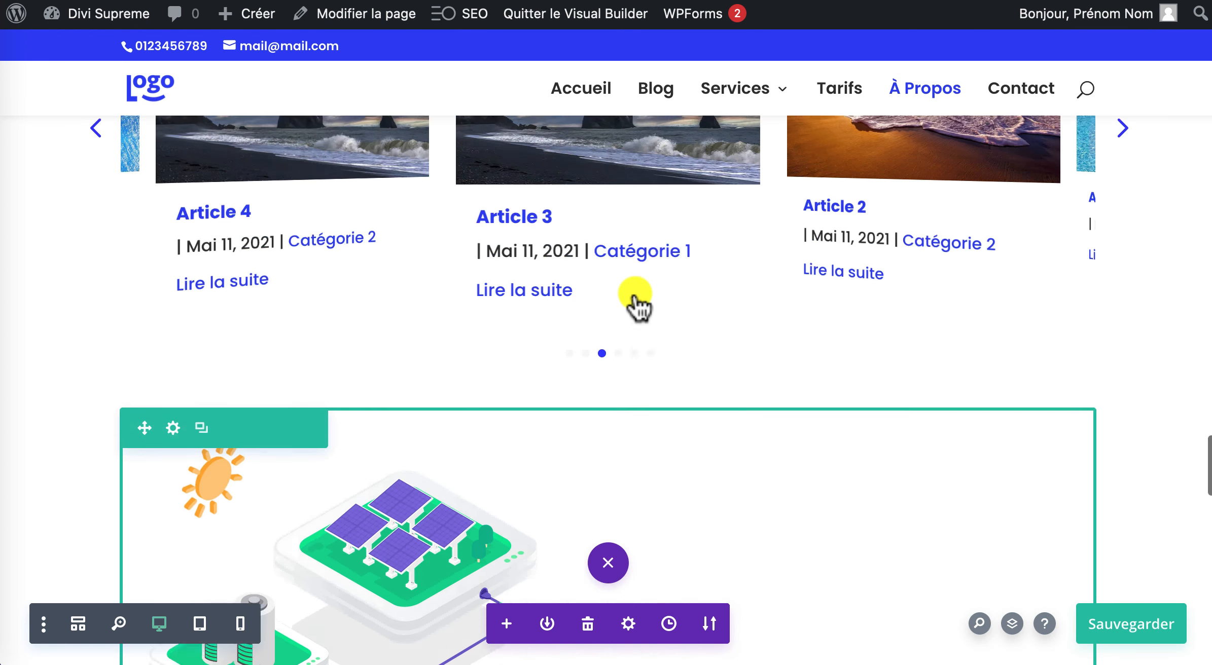
{"action": "scroll", "coordinate": [634, 294], "scroll_direction": "up", "scroll_amount": 5}
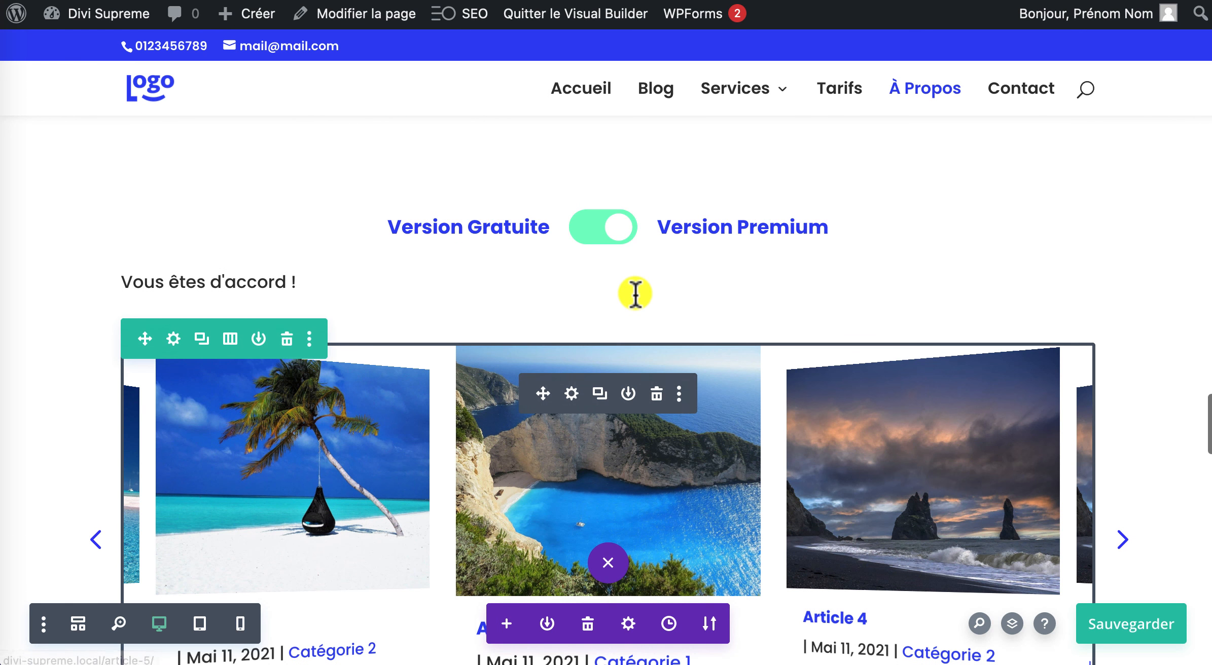